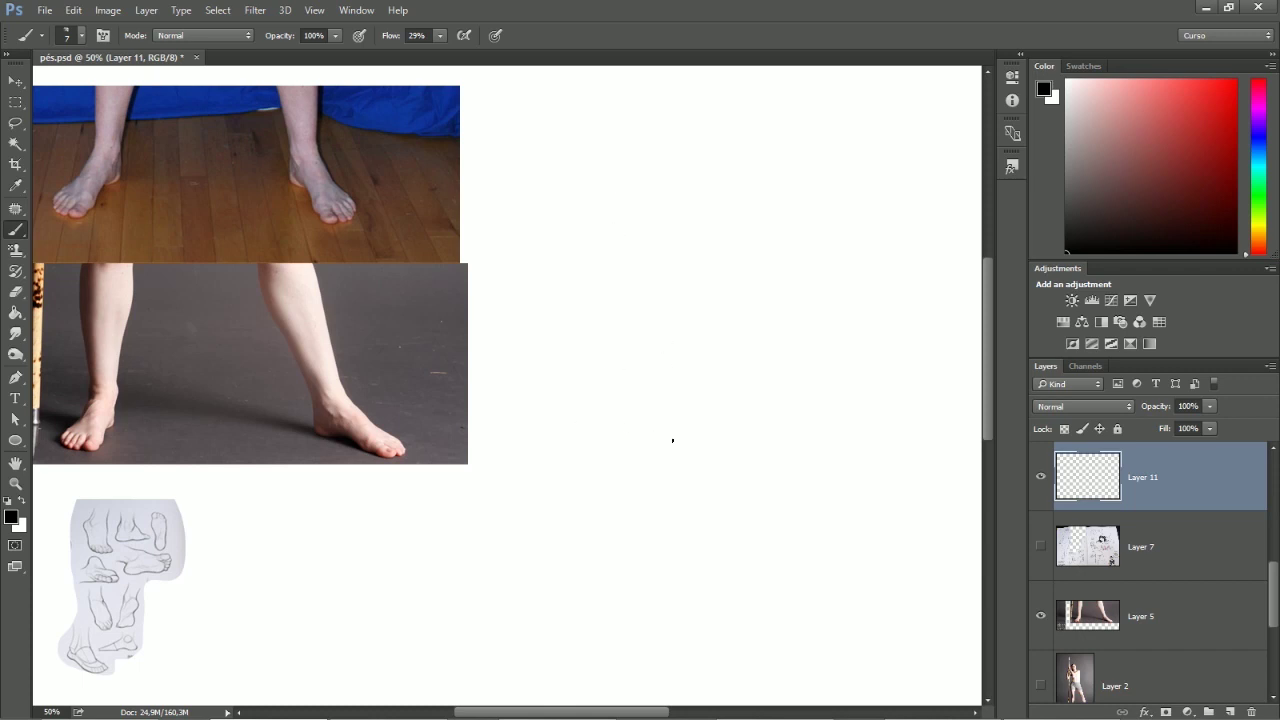
{"action": "left_click_drag", "start_coordinate": [539, 371], "coordinate": [569, 403]}
{"action": "mouse_move", "coordinate": [671, 443]}
{"action": "left_mouse_down"}
{"action": "mouse_move", "coordinate": [661, 404]}
{"action": "mouse_move", "coordinate": [695, 383]}
{"action": "mouse_move", "coordinate": [717, 400]}
{"action": "mouse_move", "coordinate": [674, 394]}
{"action": "left_mouse_up"}
{"action": "left_click_drag", "start_coordinate": [529, 174], "coordinate": [500, 210]}
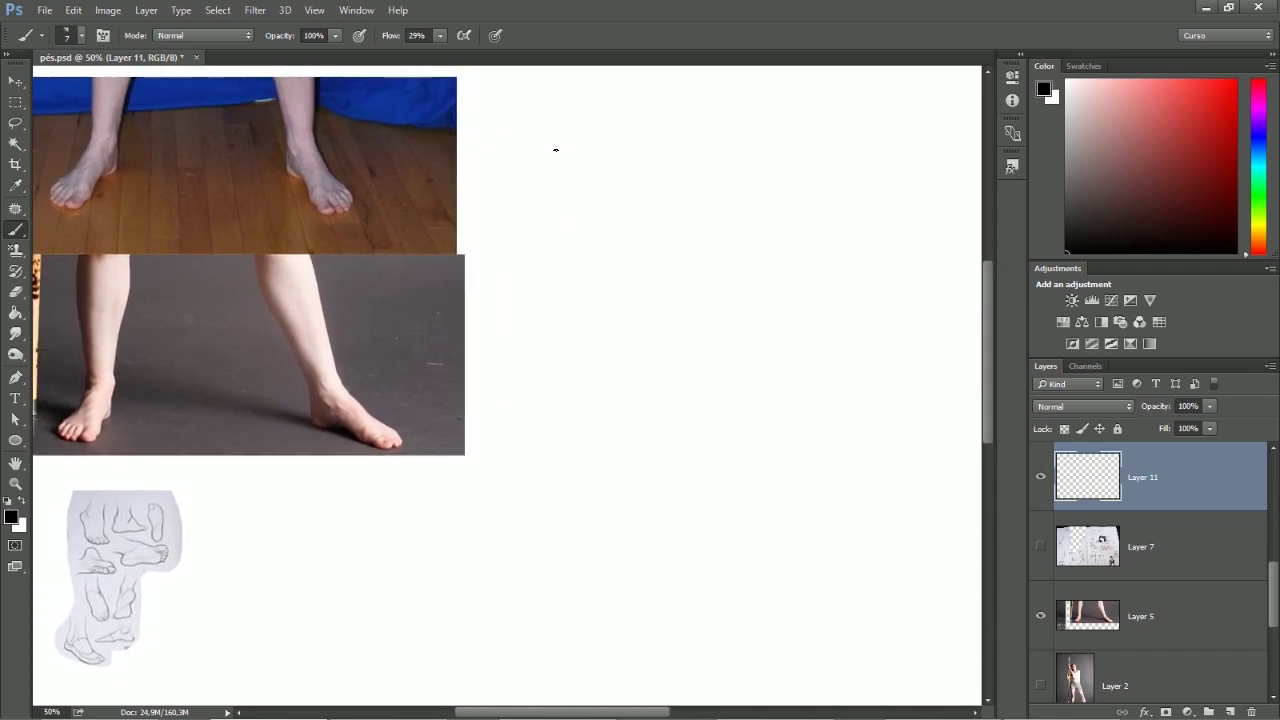
{"action": "left_click_drag", "start_coordinate": [660, 452], "coordinate": [637, 421]}
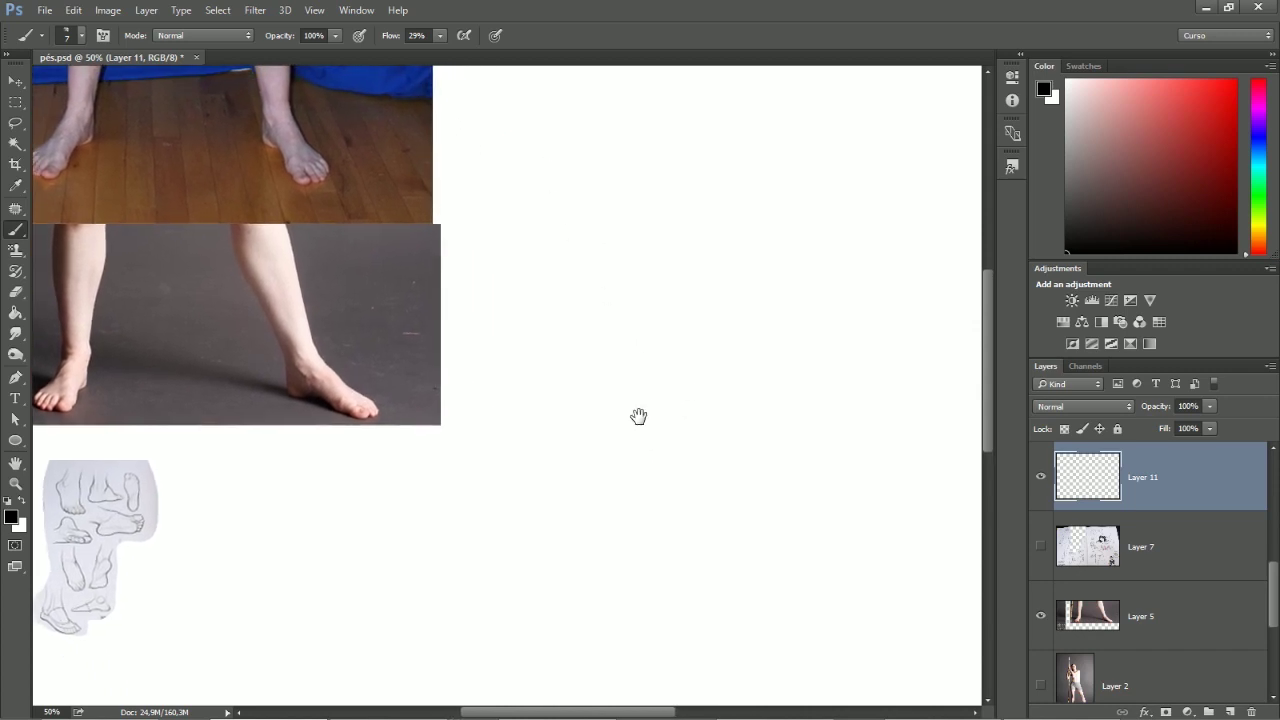
{"action": "left_click_drag", "start_coordinate": [575, 263], "coordinate": [593, 287]}
{"action": "mouse_move", "coordinate": [474, 297]}
{"action": "left_mouse_down"}
{"action": "mouse_move", "coordinate": [523, 291]}
{"action": "mouse_move", "coordinate": [498, 291]}
{"action": "left_mouse_up"}
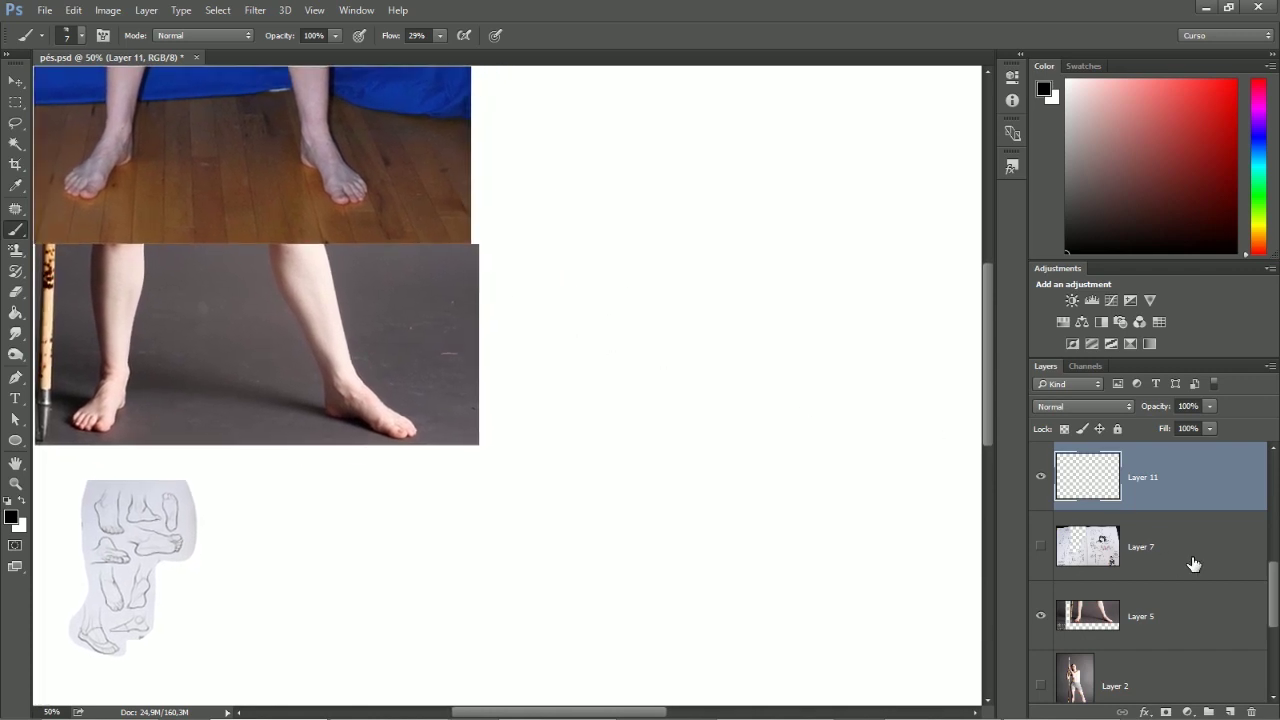
Show the full-body sword photo on Layer 1 and examine it, rotating the view 90° to read the stock licence credit
{"action": "left_click_drag", "start_coordinate": [1273, 580], "coordinate": [1274, 620]}
{"action": "left_click", "coordinate": [1040, 640]}
{"action": "left_click", "coordinate": [1105, 645]}
{"action": "key", "text": "v"}
{"action": "left_click_drag", "start_coordinate": [534, 405], "coordinate": [820, 591]}
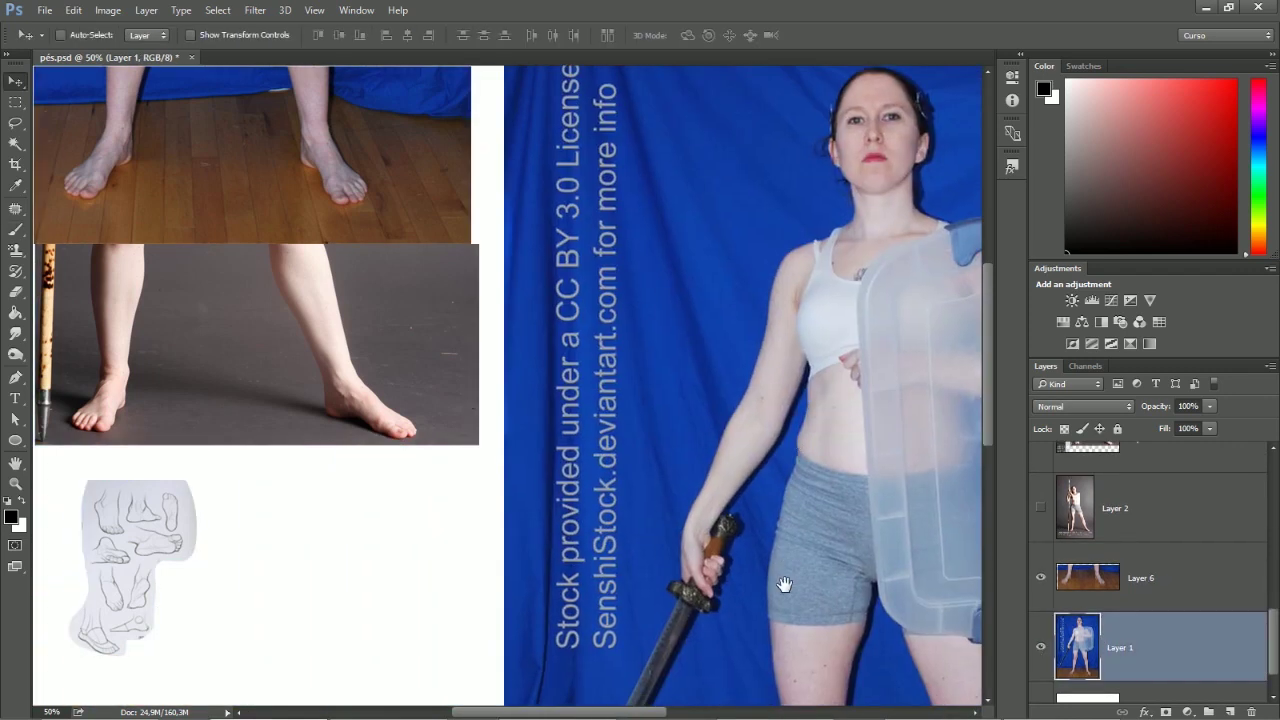
{"action": "left_click_drag", "start_coordinate": [785, 584], "coordinate": [741, 538]}
{"action": "key", "text": "r"}
{"action": "left_click_drag", "start_coordinate": [816, 533], "coordinate": [445, 555]}
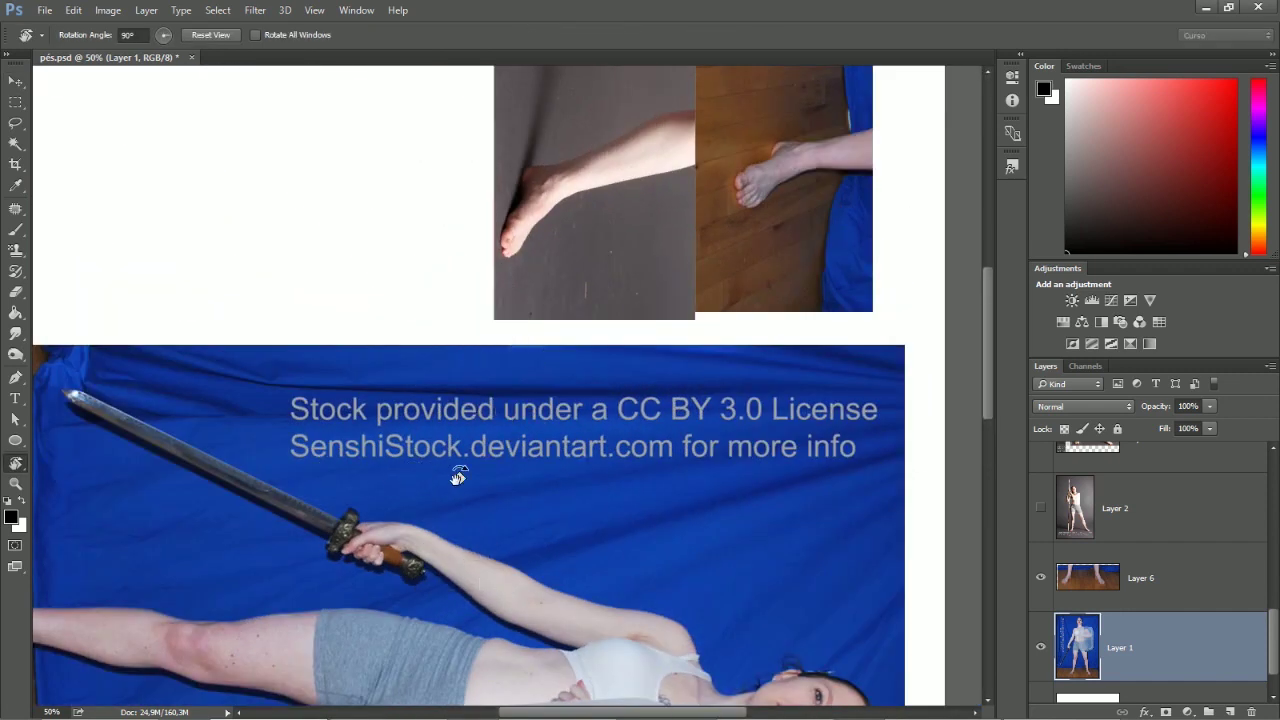
{"action": "left_click_drag", "start_coordinate": [738, 506], "coordinate": [505, 280]}
{"action": "left_click_drag", "start_coordinate": [809, 500], "coordinate": [556, 384]}
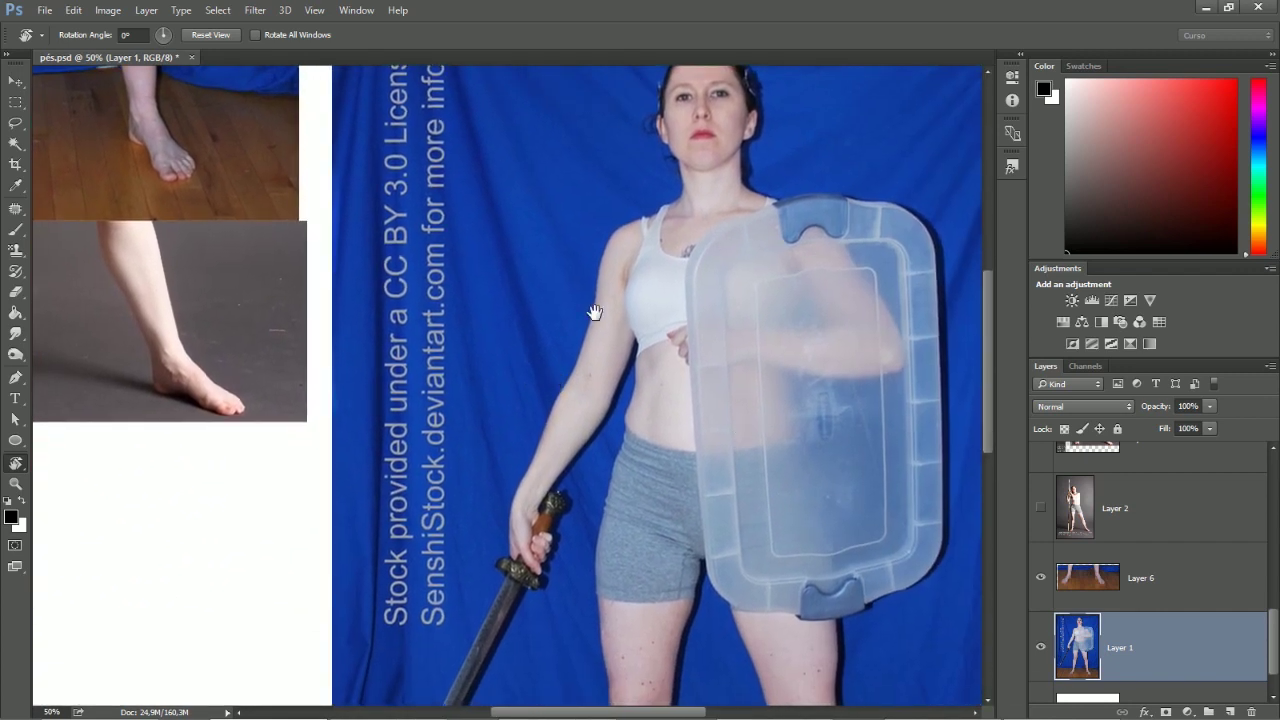
{"action": "left_click_drag", "start_coordinate": [594, 309], "coordinate": [675, 366]}
Hide the full-body photo on Layer 1 and make Layer 10 active for brush sketching beside the foot references
{"action": "left_click", "coordinate": [1041, 647]}
{"action": "left_click_drag", "start_coordinate": [517, 437], "coordinate": [637, 468]}
{"action": "scroll", "coordinate": [1195, 530], "scroll_direction": "up", "scroll_amount": 10}
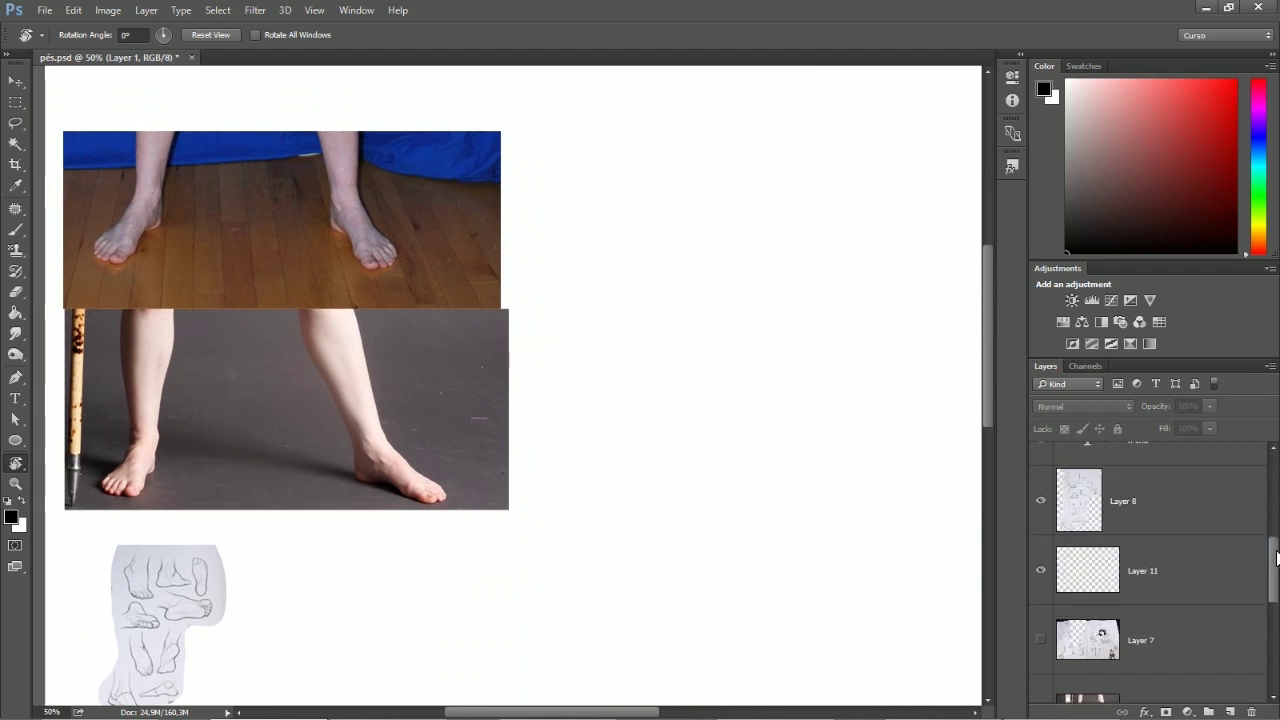
{"action": "left_click", "coordinate": [1192, 485]}
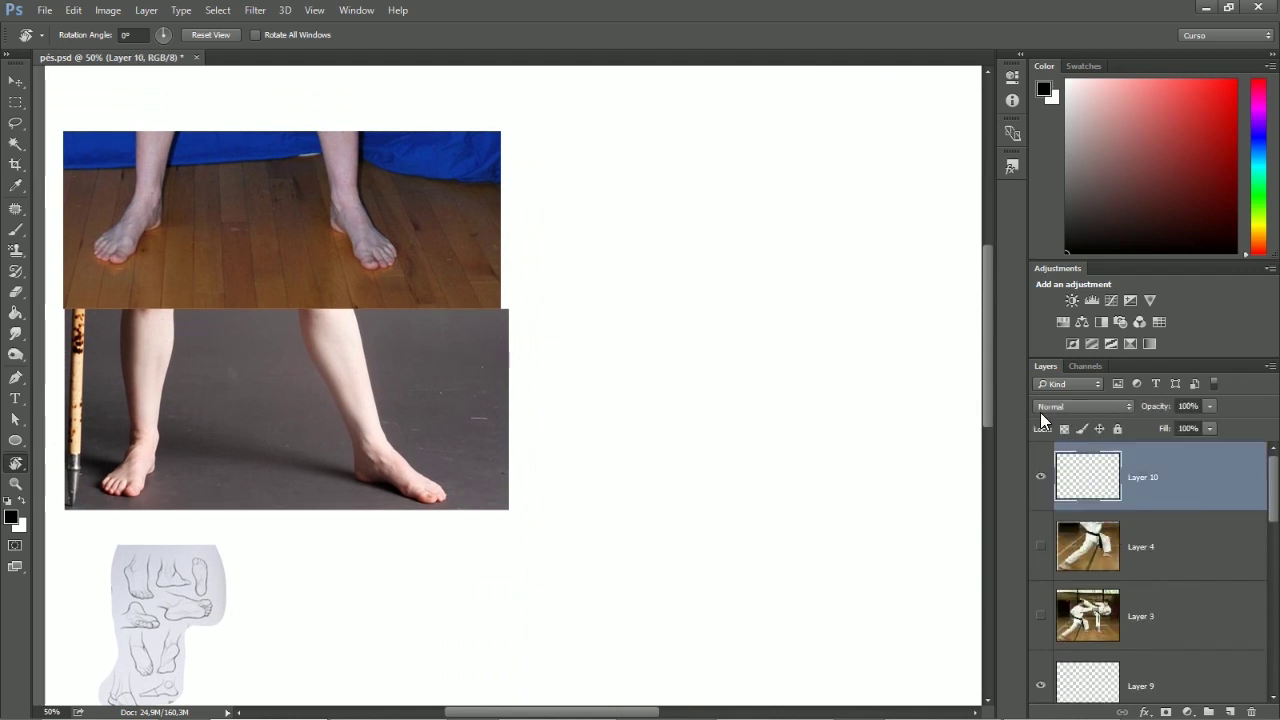
{"action": "left_click_drag", "start_coordinate": [642, 288], "coordinate": [632, 280]}
{"action": "key", "text": "b"}
{"action": "mouse_move", "coordinate": [680, 363]}
{"action": "left_mouse_down"}
{"action": "mouse_move", "coordinate": [700, 331]}
{"action": "mouse_move", "coordinate": [660, 340]}
{"action": "mouse_move", "coordinate": [657, 326]}
{"action": "mouse_move", "coordinate": [689, 323]}
{"action": "left_mouse_up"}
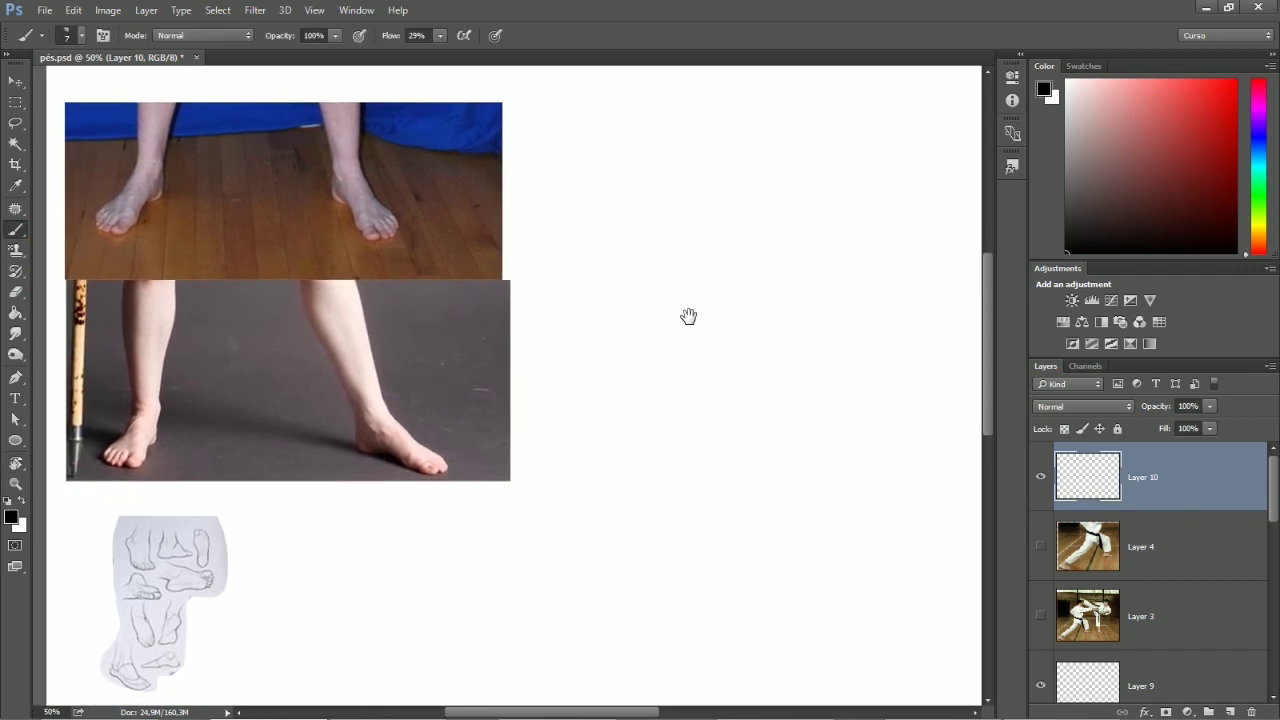
{"action": "mouse_move", "coordinate": [368, 105]}
{"action": "left_mouse_down"}
{"action": "mouse_move", "coordinate": [604, 130]}
{"action": "mouse_move", "coordinate": [584, 142]}
{"action": "left_mouse_up"}
{"action": "key", "text": "ctrl+alt+z"}
{"action": "key", "text": "ctrl+alt+z"}
{"action": "left_click_drag", "start_coordinate": [772, 321], "coordinate": [695, 327]}
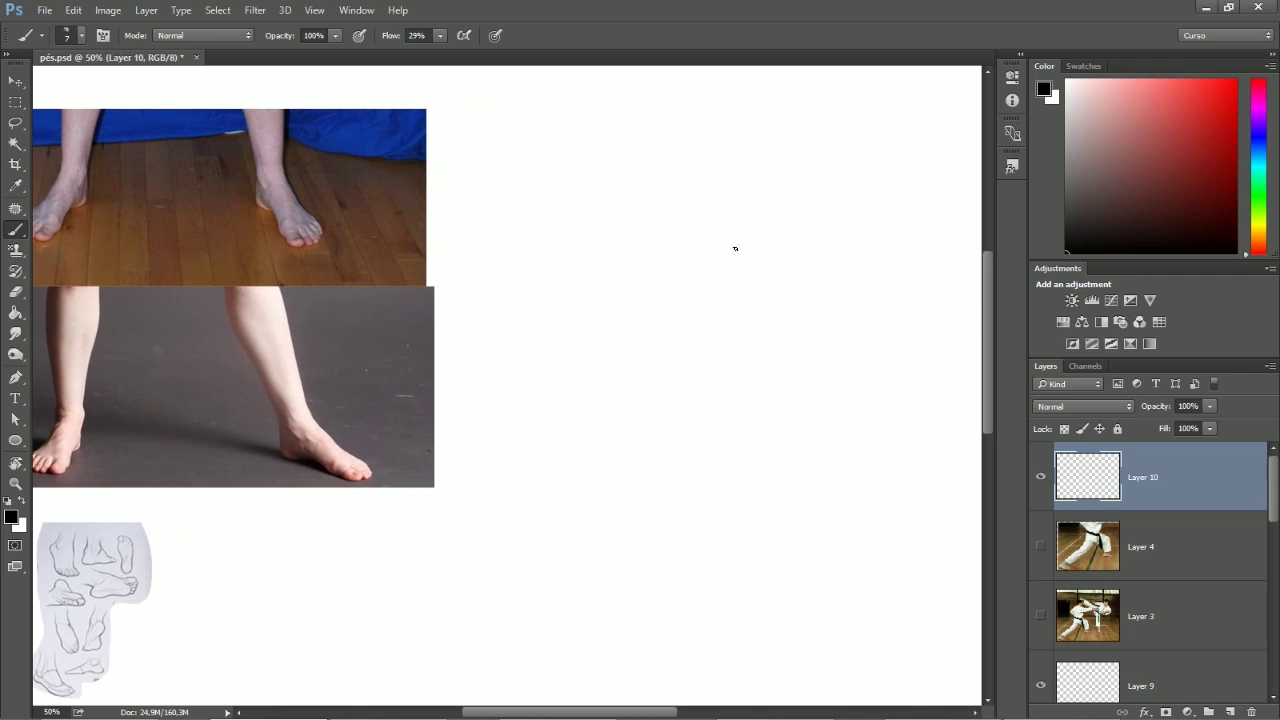
Sketch the two side contours of the lower leg and a flat ellipse marking the ankle on the blank area beside the photos
{"action": "mouse_move", "coordinate": [713, 210]}
{"action": "left_mouse_down"}
{"action": "mouse_move", "coordinate": [673, 234]}
{"action": "mouse_move", "coordinate": [681, 210]}
{"action": "mouse_move", "coordinate": [767, 220]}
{"action": "mouse_move", "coordinate": [682, 216]}
{"action": "left_mouse_up"}
{"action": "key", "text": "e"}
{"action": "key", "text": "b"}
{"action": "left_click_drag", "start_coordinate": [649, 112], "coordinate": [667, 250]}
{"action": "mouse_move", "coordinate": [758, 234]}
{"action": "left_mouse_down"}
{"action": "mouse_move", "coordinate": [767, 102]}
{"action": "mouse_move", "coordinate": [762, 248]}
{"action": "left_mouse_up"}
{"action": "left_click_drag", "start_coordinate": [765, 128], "coordinate": [760, 230]}
{"action": "left_click_drag", "start_coordinate": [646, 112], "coordinate": [667, 246]}
{"action": "mouse_move", "coordinate": [754, 227]}
{"action": "left_mouse_down"}
{"action": "mouse_move", "coordinate": [657, 224]}
{"action": "mouse_move", "coordinate": [751, 225]}
{"action": "mouse_move", "coordinate": [764, 236]}
{"action": "mouse_move", "coordinate": [676, 229]}
{"action": "mouse_move", "coordinate": [734, 241]}
{"action": "left_mouse_up"}
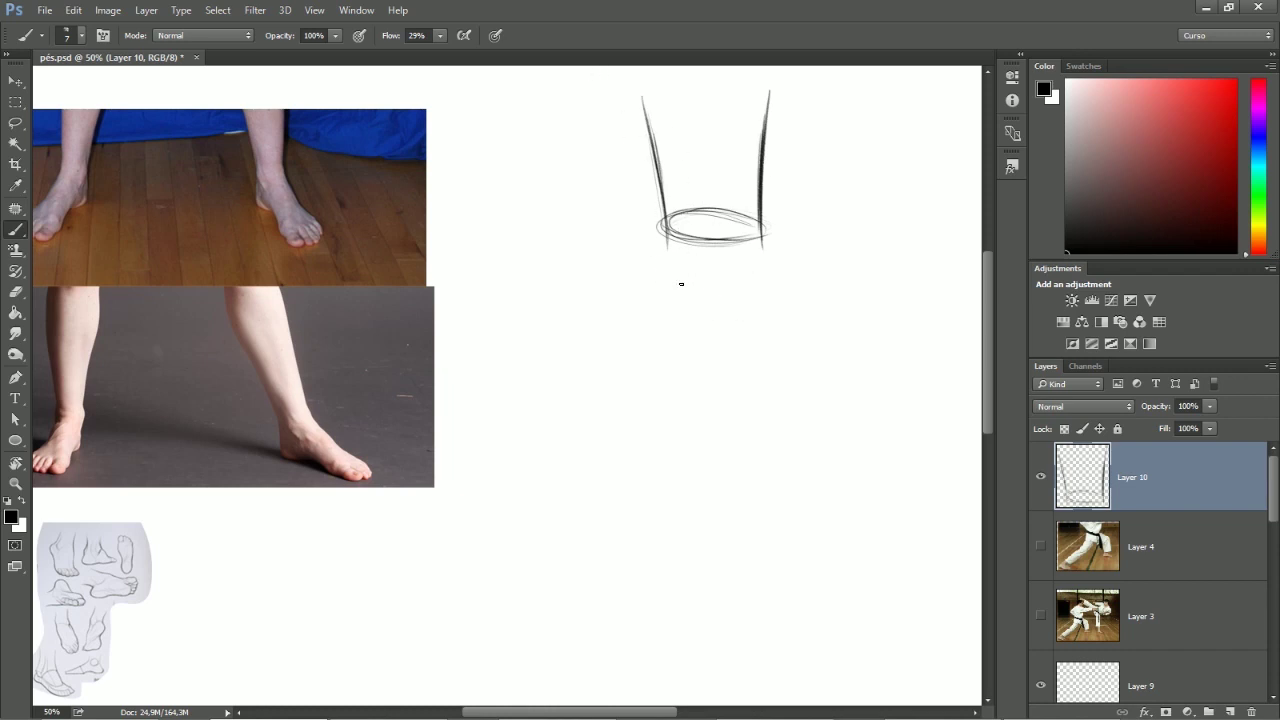
Sketch a small circle for the ankle bone below the ellipse and darken the ankle's back contour around it
{"action": "mouse_move", "coordinate": [673, 245]}
{"action": "left_mouse_down"}
{"action": "mouse_move", "coordinate": [680, 294]}
{"action": "mouse_move", "coordinate": [670, 290]}
{"action": "mouse_move", "coordinate": [668, 222]}
{"action": "mouse_move", "coordinate": [660, 262]}
{"action": "left_mouse_up"}
{"action": "mouse_move", "coordinate": [667, 227]}
{"action": "left_mouse_down"}
{"action": "mouse_move", "coordinate": [671, 290]}
{"action": "mouse_move", "coordinate": [664, 254]}
{"action": "mouse_move", "coordinate": [659, 270]}
{"action": "mouse_move", "coordinate": [676, 298]}
{"action": "left_mouse_up"}
{"action": "left_click_drag", "start_coordinate": [660, 274], "coordinate": [677, 299]}
{"action": "left_click_drag", "start_coordinate": [768, 224], "coordinate": [764, 256]}
{"action": "mouse_move", "coordinate": [664, 218]}
{"action": "left_mouse_down"}
{"action": "mouse_move", "coordinate": [650, 270]}
{"action": "mouse_move", "coordinate": [658, 212]}
{"action": "mouse_move", "coordinate": [666, 296]}
{"action": "left_mouse_up"}
{"action": "key", "text": "e"}
{"action": "key", "text": "b"}
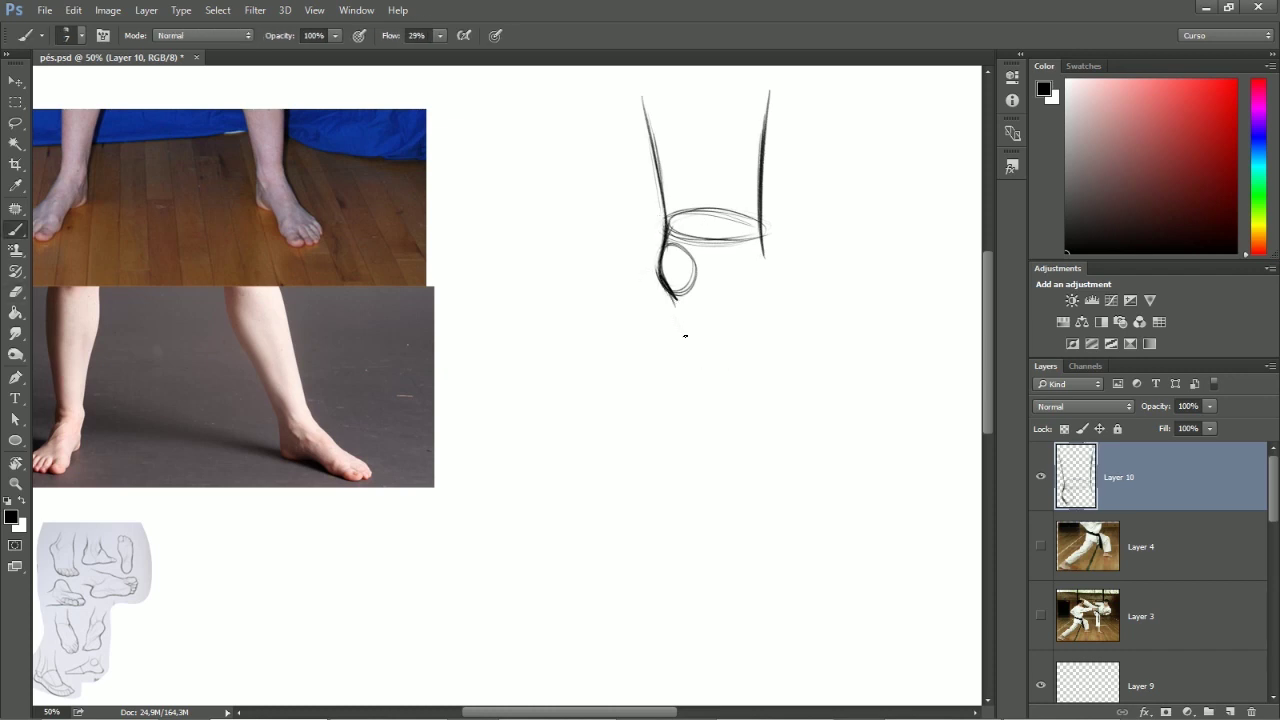
Clean up the lines under the ankle bone and draw the back contour down to the heel
{"action": "key", "text": "e"}
{"action": "left_click_drag", "start_coordinate": [673, 272], "coordinate": [681, 299]}
{"action": "key", "text": "b"}
{"action": "mouse_move", "coordinate": [667, 291]}
{"action": "left_mouse_down"}
{"action": "mouse_move", "coordinate": [654, 350]}
{"action": "mouse_move", "coordinate": [656, 336]}
{"action": "left_mouse_up"}
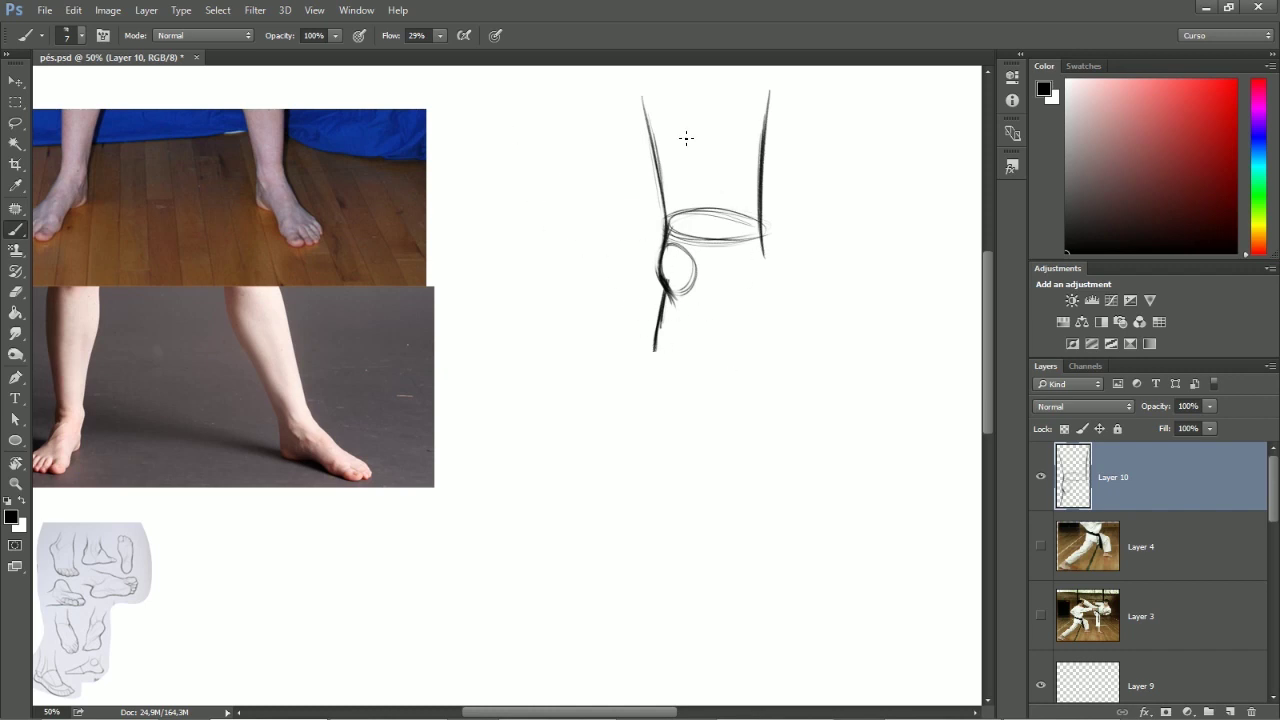
Sketch a large circle for the heel below the ankle bone
{"action": "mouse_move", "coordinate": [657, 352]}
{"action": "left_mouse_down"}
{"action": "mouse_move", "coordinate": [692, 373]}
{"action": "mouse_move", "coordinate": [733, 371]}
{"action": "left_mouse_up"}
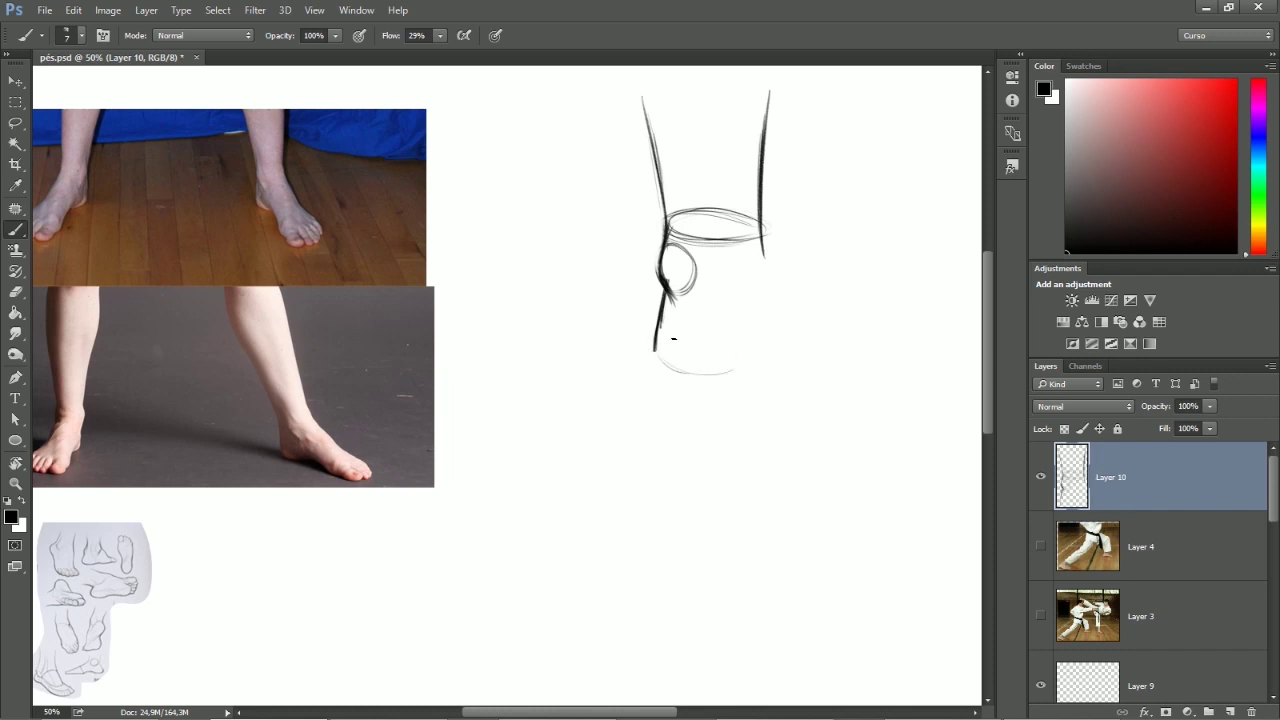
{"action": "left_click_drag", "start_coordinate": [660, 321], "coordinate": [734, 297]}
{"action": "left_click_drag", "start_coordinate": [657, 353], "coordinate": [751, 358]}
{"action": "left_click_drag", "start_coordinate": [735, 299], "coordinate": [756, 352]}
{"action": "mouse_move", "coordinate": [754, 360]}
{"action": "left_mouse_down"}
{"action": "mouse_move", "coordinate": [723, 292]}
{"action": "mouse_move", "coordinate": [656, 346]}
{"action": "mouse_move", "coordinate": [738, 369]}
{"action": "left_mouse_up"}
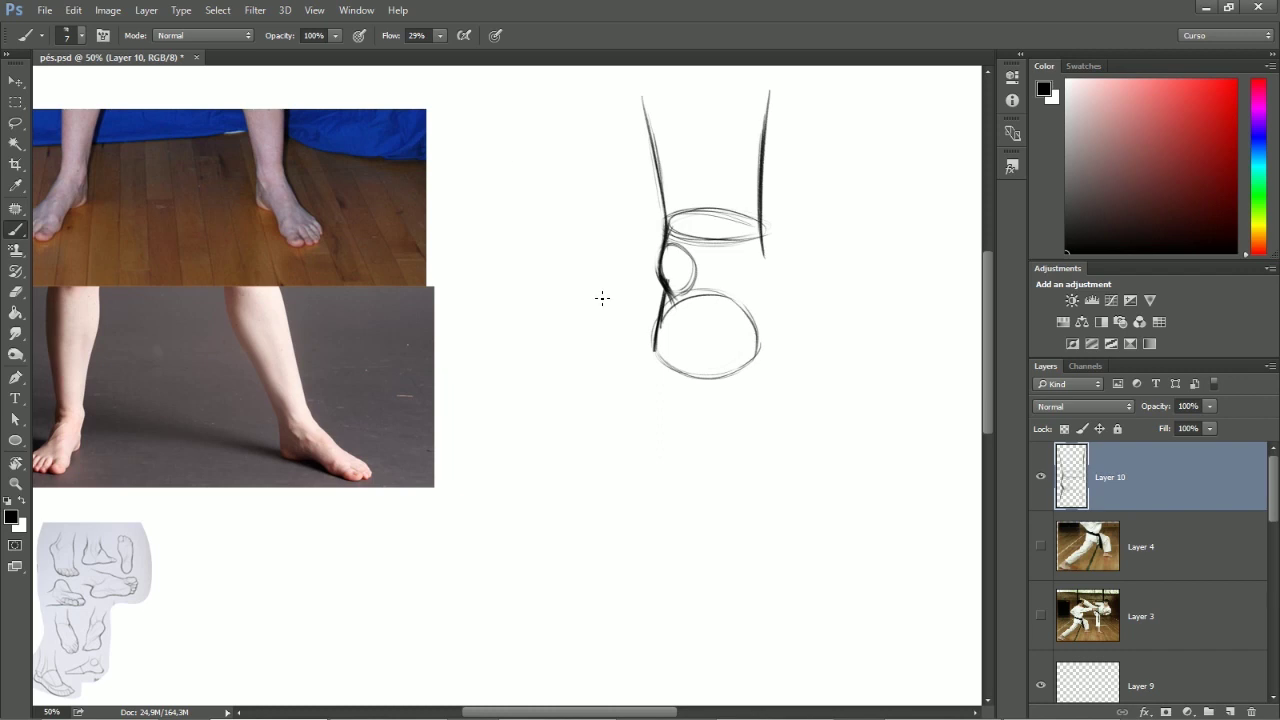
Draw the foot's arch line and sloping instep line, and close them with a straight line across the forefoot
{"action": "mouse_move", "coordinate": [654, 351]}
{"action": "left_mouse_down"}
{"action": "mouse_move", "coordinate": [731, 371]}
{"action": "mouse_move", "coordinate": [782, 436]}
{"action": "left_mouse_up"}
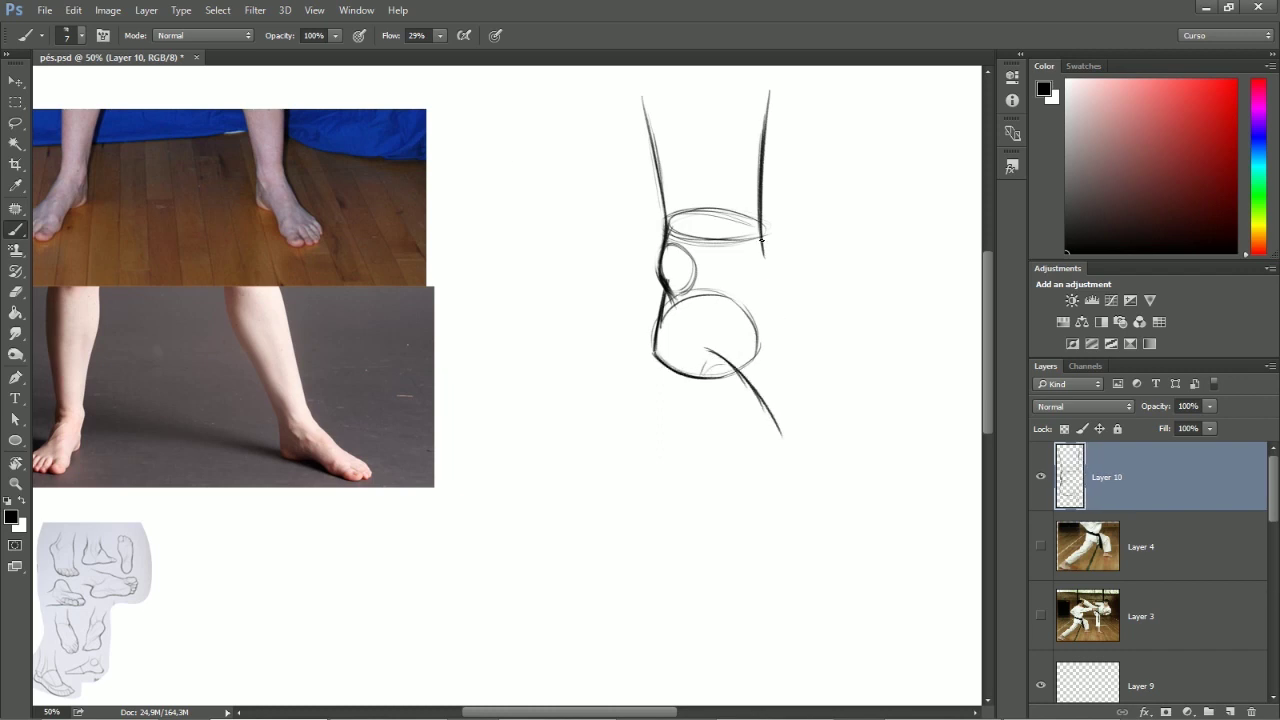
{"action": "left_click_drag", "start_coordinate": [760, 245], "coordinate": [852, 392]}
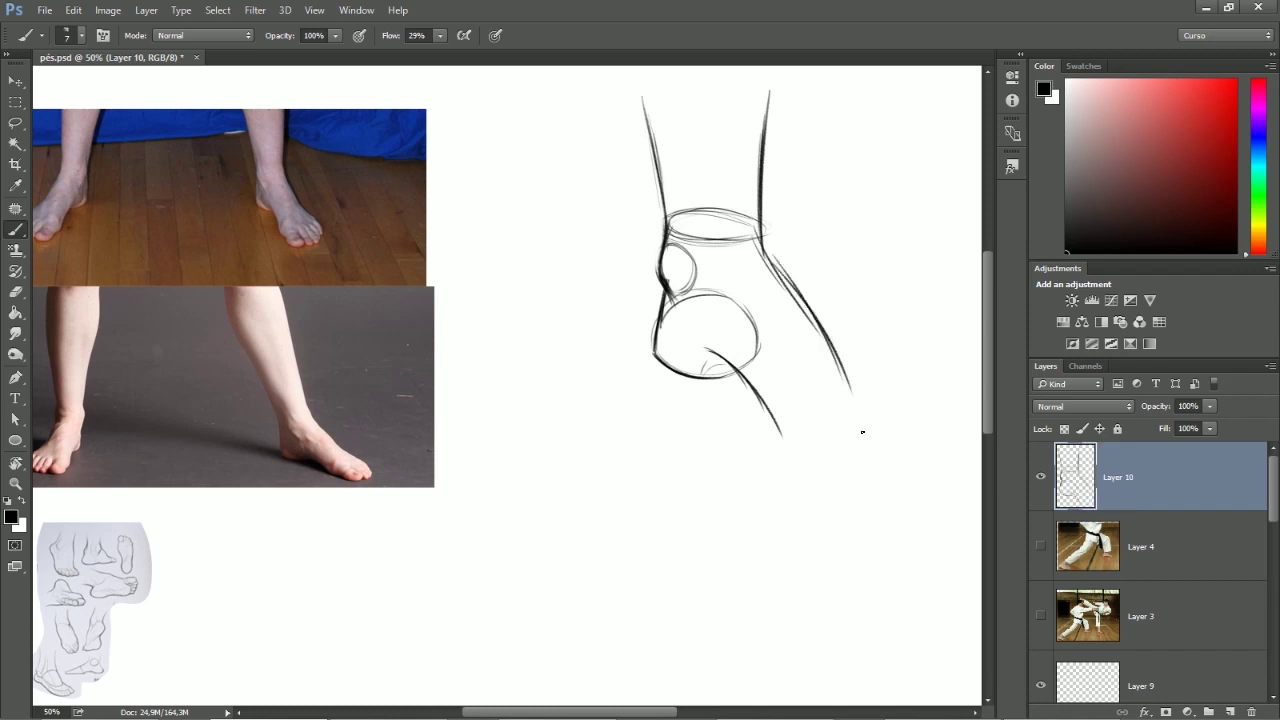
{"action": "mouse_move", "coordinate": [716, 364]}
{"action": "left_mouse_down"}
{"action": "mouse_move", "coordinate": [803, 436]}
{"action": "mouse_move", "coordinate": [862, 400]}
{"action": "left_mouse_up"}
{"action": "left_click_drag", "start_coordinate": [774, 430], "coordinate": [864, 399]}
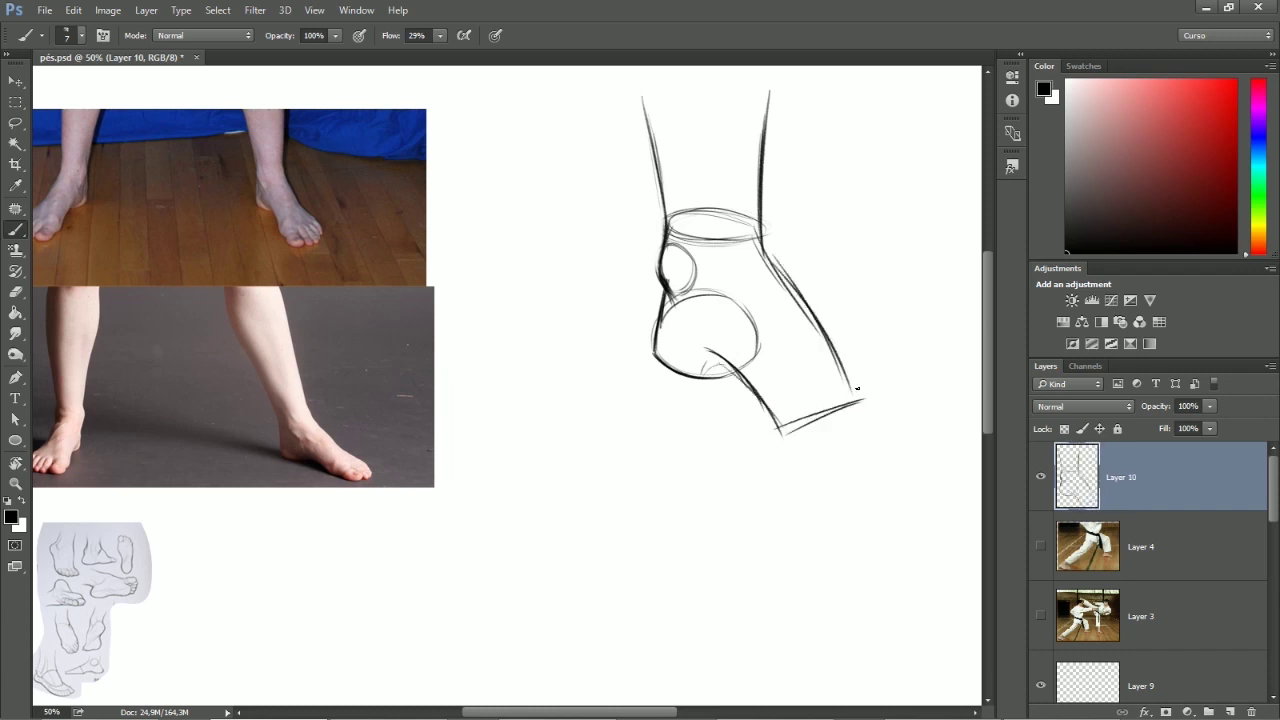
Reinforce the instep contour, add tendon lines along the top of the foot, and outline the rounded ball of the foot
{"action": "left_click_drag", "start_coordinate": [763, 243], "coordinate": [836, 354]}
{"action": "mouse_move", "coordinate": [774, 264]}
{"action": "left_mouse_down"}
{"action": "mouse_move", "coordinate": [845, 385]}
{"action": "mouse_move", "coordinate": [804, 299]}
{"action": "mouse_move", "coordinate": [852, 400]}
{"action": "left_mouse_up"}
{"action": "left_click_drag", "start_coordinate": [740, 210], "coordinate": [792, 336]}
{"action": "left_click_drag", "start_coordinate": [738, 250], "coordinate": [824, 374]}
{"action": "mouse_move", "coordinate": [760, 292]}
{"action": "left_mouse_down"}
{"action": "mouse_move", "coordinate": [830, 388]}
{"action": "mouse_move", "coordinate": [764, 440]}
{"action": "mouse_move", "coordinate": [785, 458]}
{"action": "mouse_move", "coordinate": [812, 456]}
{"action": "mouse_move", "coordinate": [872, 431]}
{"action": "left_mouse_up"}
{"action": "mouse_move", "coordinate": [796, 458]}
{"action": "left_mouse_down"}
{"action": "mouse_move", "coordinate": [880, 418]}
{"action": "mouse_move", "coordinate": [834, 346]}
{"action": "left_mouse_up"}
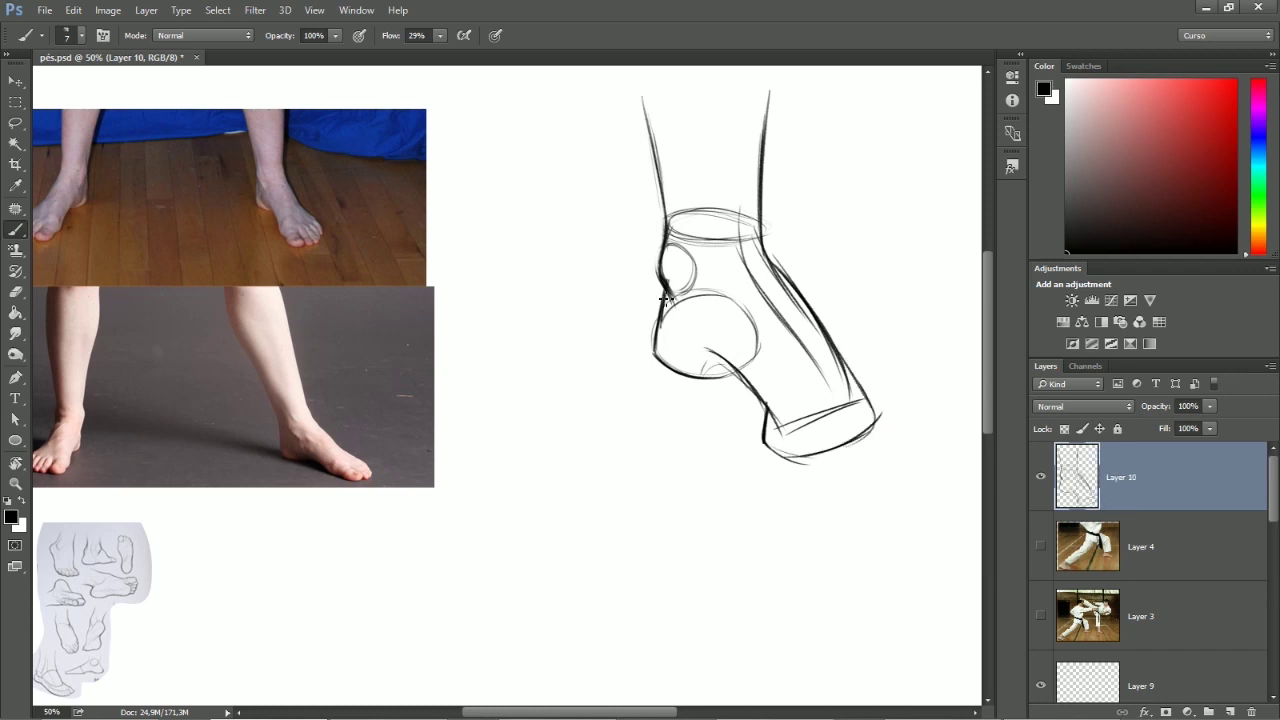
Darken the arch and the inner edge of the ball, and add construction curves around the heel
{"action": "left_click_drag", "start_coordinate": [770, 447], "coordinate": [766, 414]}
{"action": "left_click_drag", "start_coordinate": [726, 358], "coordinate": [765, 424]}
{"action": "mouse_move", "coordinate": [745, 386]}
{"action": "left_mouse_down"}
{"action": "mouse_move", "coordinate": [774, 436]}
{"action": "mouse_move", "coordinate": [763, 438]}
{"action": "mouse_move", "coordinate": [810, 462]}
{"action": "left_mouse_up"}
{"action": "key", "text": "e"}
{"action": "key", "text": "b"}
{"action": "mouse_move", "coordinate": [664, 357]}
{"action": "left_mouse_down"}
{"action": "mouse_move", "coordinate": [706, 298]}
{"action": "mouse_move", "coordinate": [748, 352]}
{"action": "left_mouse_up"}
Sketch a small footprint diagram beside the foot, with the ball, outer edge, arch oval and round heel
{"action": "mouse_move", "coordinate": [855, 241]}
{"action": "left_mouse_down"}
{"action": "mouse_move", "coordinate": [746, 271]}
{"action": "mouse_move", "coordinate": [732, 289]}
{"action": "left_mouse_up"}
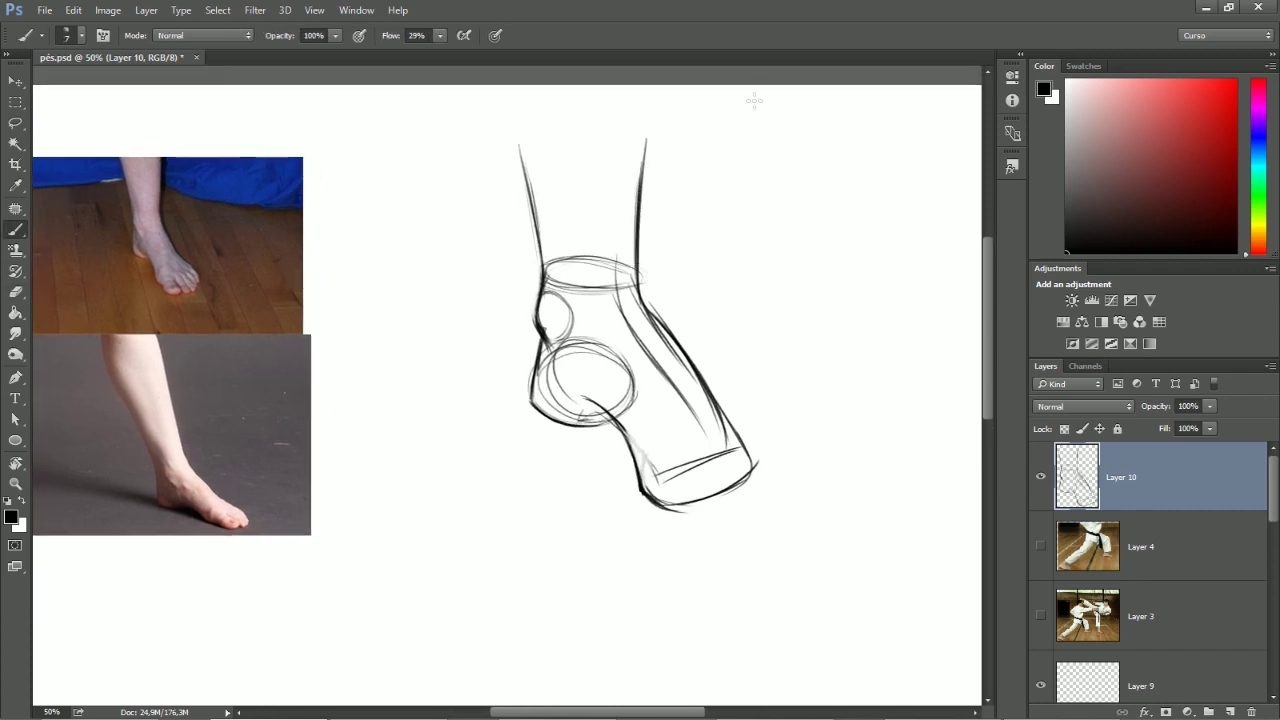
{"action": "mouse_move", "coordinate": [836, 167]}
{"action": "left_mouse_down"}
{"action": "mouse_move", "coordinate": [882, 158]}
{"action": "mouse_move", "coordinate": [838, 203]}
{"action": "mouse_move", "coordinate": [895, 186]}
{"action": "mouse_move", "coordinate": [840, 158]}
{"action": "mouse_move", "coordinate": [849, 246]}
{"action": "left_mouse_up"}
{"action": "mouse_move", "coordinate": [860, 194]}
{"action": "left_mouse_down"}
{"action": "mouse_move", "coordinate": [847, 262]}
{"action": "mouse_move", "coordinate": [828, 254]}
{"action": "mouse_move", "coordinate": [829, 278]}
{"action": "left_mouse_up"}
{"action": "left_click_drag", "start_coordinate": [826, 208], "coordinate": [829, 289]}
{"action": "mouse_move", "coordinate": [851, 228]}
{"action": "left_mouse_down"}
{"action": "mouse_move", "coordinate": [853, 273]}
{"action": "mouse_move", "coordinate": [870, 203]}
{"action": "mouse_move", "coordinate": [884, 252]}
{"action": "left_mouse_up"}
{"action": "mouse_move", "coordinate": [578, 416]}
{"action": "left_mouse_down"}
{"action": "mouse_move", "coordinate": [607, 451]}
{"action": "mouse_move", "coordinate": [598, 414]}
{"action": "mouse_move", "coordinate": [618, 426]}
{"action": "mouse_move", "coordinate": [597, 409]}
{"action": "mouse_move", "coordinate": [634, 450]}
{"action": "left_mouse_up"}
{"action": "key", "text": "e"}
{"action": "key", "text": "b"}
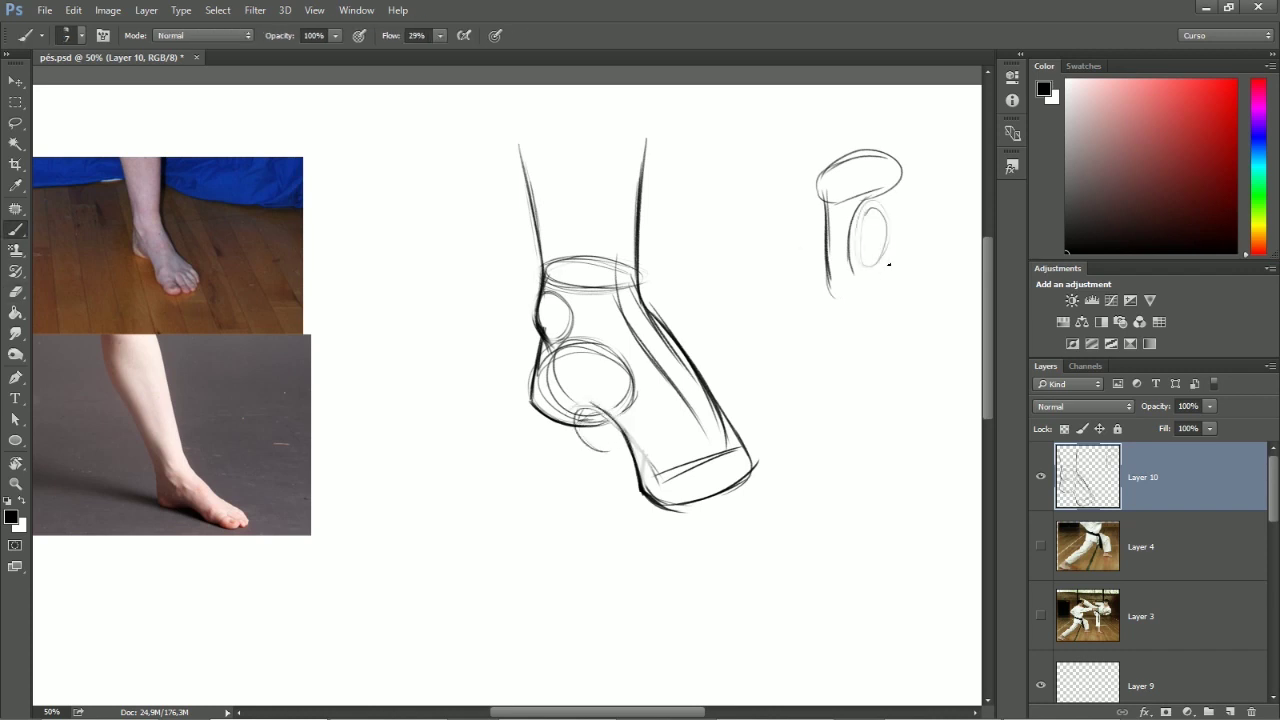
{"action": "mouse_move", "coordinate": [861, 272]}
{"action": "left_mouse_down"}
{"action": "mouse_move", "coordinate": [836, 300]}
{"action": "mouse_move", "coordinate": [878, 292]}
{"action": "mouse_move", "coordinate": [846, 278]}
{"action": "mouse_move", "coordinate": [884, 200]}
{"action": "mouse_move", "coordinate": [822, 185]}
{"action": "mouse_move", "coordinate": [836, 305]}
{"action": "left_mouse_up"}
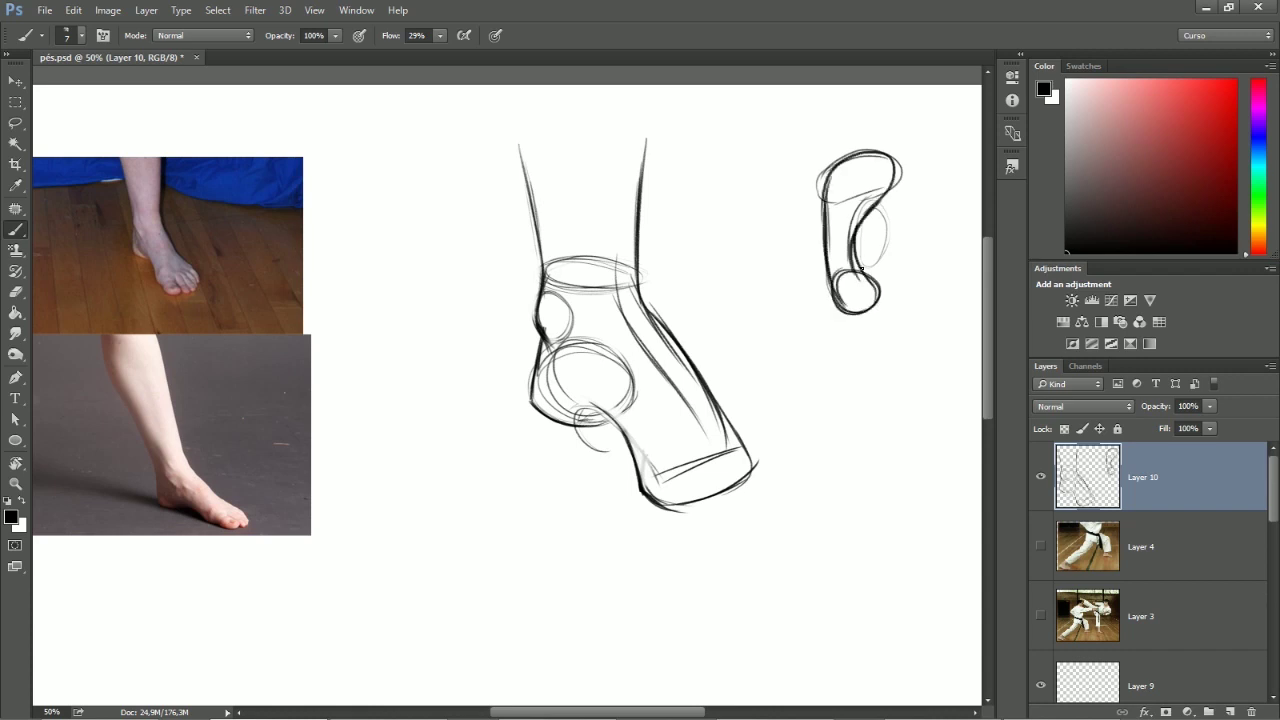
Add five toe marks above the small footprint and redefine its ball and arch ovals
{"action": "mouse_move", "coordinate": [892, 121]}
{"action": "left_mouse_down"}
{"action": "mouse_move", "coordinate": [887, 146]}
{"action": "mouse_move", "coordinate": [890, 124]}
{"action": "mouse_move", "coordinate": [818, 176]}
{"action": "left_mouse_up"}
{"action": "mouse_move", "coordinate": [816, 188]}
{"action": "left_mouse_down"}
{"action": "mouse_move", "coordinate": [817, 165]}
{"action": "mouse_move", "coordinate": [816, 200]}
{"action": "left_mouse_up"}
{"action": "key", "text": "e"}
{"action": "mouse_move", "coordinate": [800, 378]}
{"action": "left_mouse_down"}
{"action": "mouse_move", "coordinate": [758, 338]}
{"action": "mouse_move", "coordinate": [744, 366]}
{"action": "left_mouse_up"}
{"action": "key", "text": "b"}
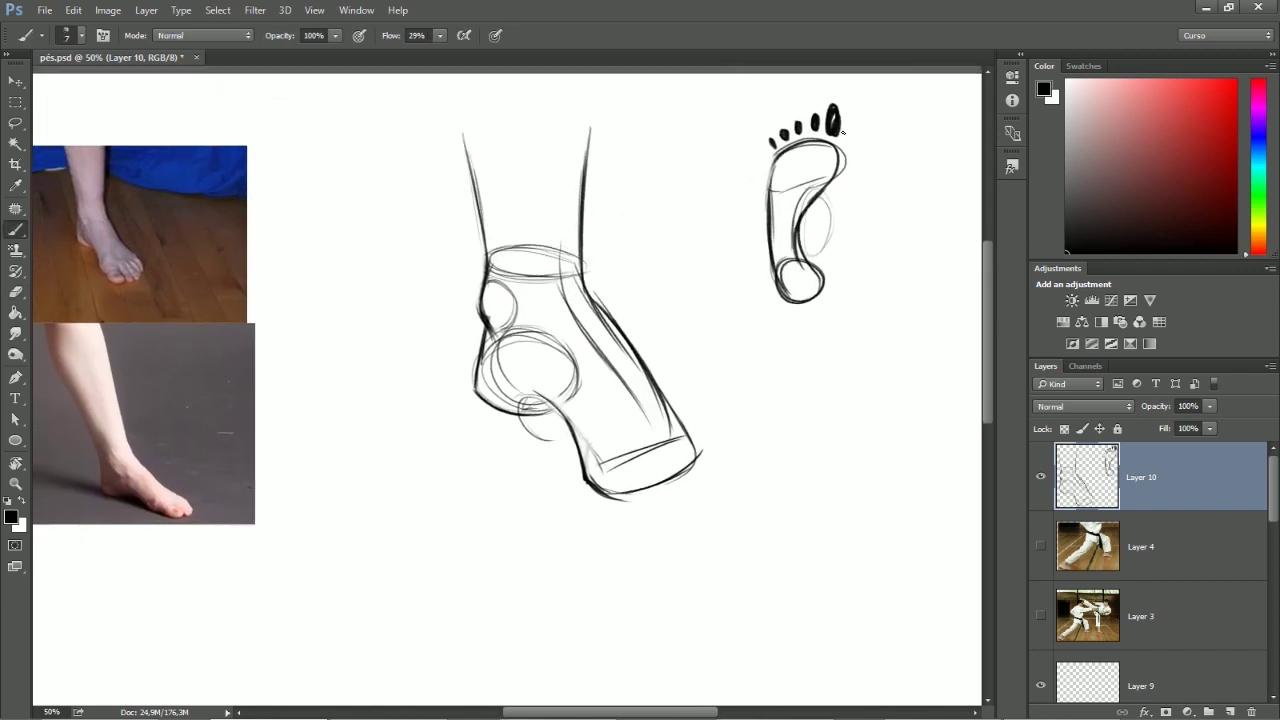
{"action": "left_click_drag", "start_coordinate": [815, 210], "coordinate": [803, 250]}
{"action": "mouse_move", "coordinate": [769, 178]}
{"action": "left_mouse_down"}
{"action": "mouse_move", "coordinate": [806, 206]}
{"action": "mouse_move", "coordinate": [836, 177]}
{"action": "mouse_move", "coordinate": [811, 143]}
{"action": "mouse_move", "coordinate": [775, 163]}
{"action": "left_mouse_up"}
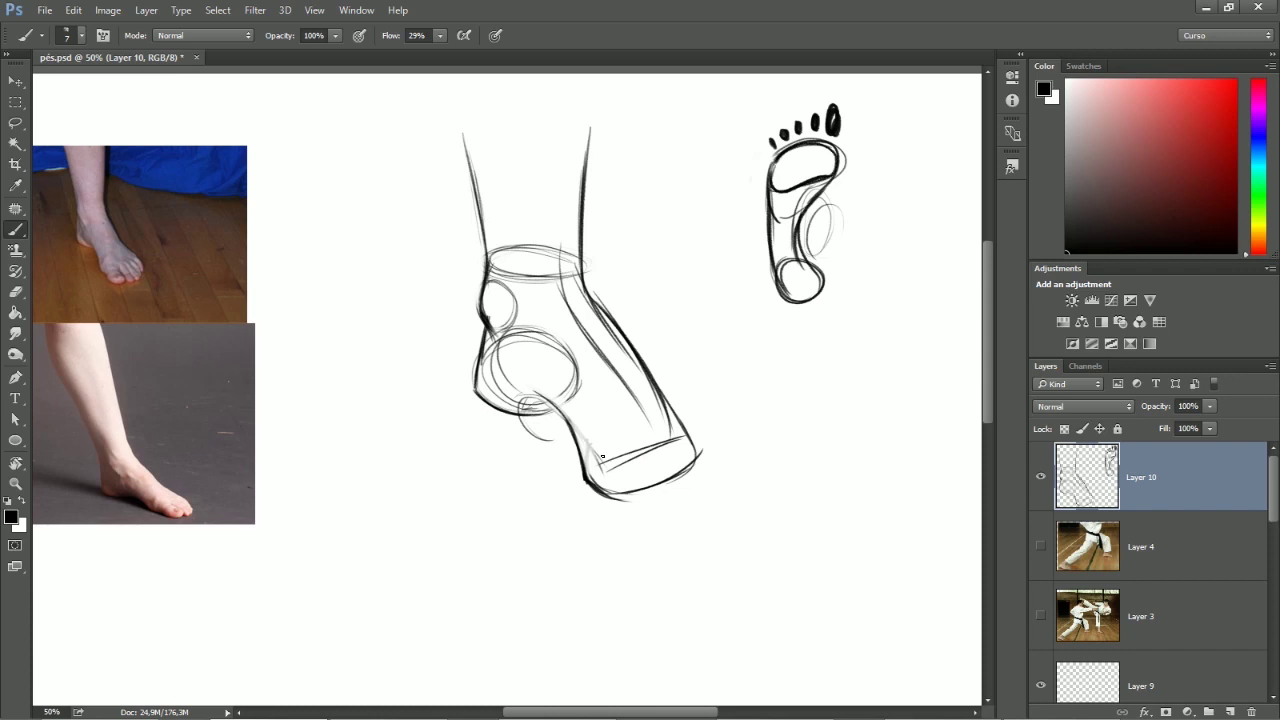
Transfer the footprint's contact areas to the main foot, sketching flat ellipses under the heel and the ball
{"action": "mouse_move", "coordinate": [590, 446]}
{"action": "left_mouse_down"}
{"action": "mouse_move", "coordinate": [620, 488]}
{"action": "mouse_move", "coordinate": [614, 450]}
{"action": "mouse_move", "coordinate": [698, 450]}
{"action": "mouse_move", "coordinate": [590, 462]}
{"action": "left_mouse_up"}
{"action": "mouse_move", "coordinate": [485, 404]}
{"action": "left_mouse_down"}
{"action": "mouse_move", "coordinate": [586, 392]}
{"action": "mouse_move", "coordinate": [476, 394]}
{"action": "mouse_move", "coordinate": [500, 392]}
{"action": "left_mouse_up"}
{"action": "left_click_drag", "start_coordinate": [636, 490], "coordinate": [684, 478]}
{"action": "mouse_move", "coordinate": [627, 432]}
{"action": "left_mouse_down"}
{"action": "mouse_move", "coordinate": [758, 432]}
{"action": "mouse_move", "coordinate": [775, 452]}
{"action": "left_mouse_up"}
Outline the toe area as a curved block in front of the ball and thicken the instep contour
{"action": "mouse_move", "coordinate": [660, 507]}
{"action": "left_mouse_down"}
{"action": "mouse_move", "coordinate": [704, 528]}
{"action": "mouse_move", "coordinate": [774, 490]}
{"action": "left_mouse_up"}
{"action": "mouse_move", "coordinate": [686, 526]}
{"action": "left_mouse_down"}
{"action": "mouse_move", "coordinate": [784, 480]}
{"action": "mouse_move", "coordinate": [724, 405]}
{"action": "left_mouse_up"}
{"action": "left_click_drag", "start_coordinate": [634, 284], "coordinate": [712, 396]}
{"action": "mouse_move", "coordinate": [634, 280]}
{"action": "left_mouse_down"}
{"action": "mouse_move", "coordinate": [687, 358]}
{"action": "mouse_move", "coordinate": [635, 304]}
{"action": "mouse_move", "coordinate": [716, 426]}
{"action": "left_mouse_up"}
Erase the stray lines around the arch and redraw its contour with a bold curve from the heel to the ball
{"action": "key", "text": "e"}
{"action": "key", "text": "b"}
{"action": "key", "text": "e"}
{"action": "mouse_move", "coordinate": [628, 452]}
{"action": "left_mouse_down"}
{"action": "mouse_move", "coordinate": [588, 402]}
{"action": "mouse_move", "coordinate": [615, 447]}
{"action": "left_mouse_up"}
{"action": "key", "text": "b"}
{"action": "left_click_drag", "start_coordinate": [581, 406], "coordinate": [632, 486]}
{"action": "mouse_move", "coordinate": [625, 463]}
{"action": "left_mouse_down"}
{"action": "mouse_move", "coordinate": [664, 508]}
{"action": "mouse_move", "coordinate": [632, 492]}
{"action": "mouse_move", "coordinate": [634, 462]}
{"action": "mouse_move", "coordinate": [676, 510]}
{"action": "left_mouse_up"}
{"action": "key", "text": "e"}
{"action": "key", "text": "b"}
{"action": "key", "text": "e"}
{"action": "key", "text": "b"}
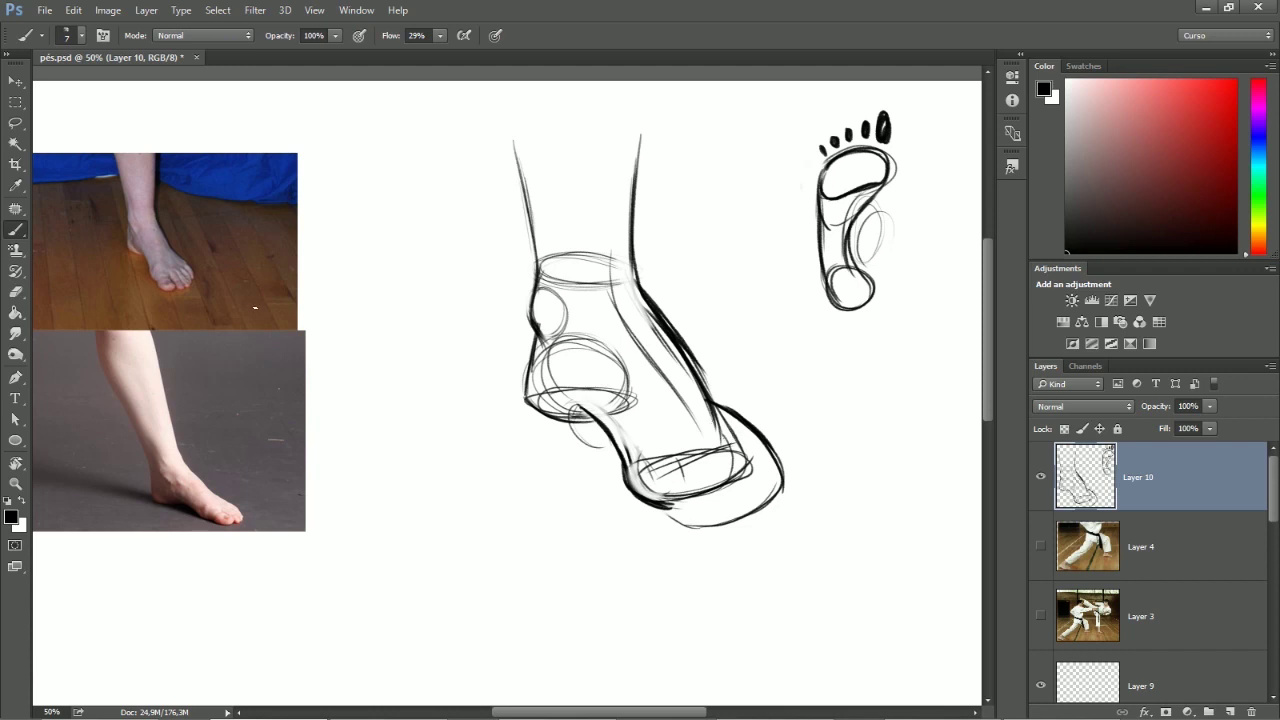
Divide the toe block with curved lines into individual toes and rough in the big toe's outline
{"action": "left_click_drag", "start_coordinate": [694, 460], "coordinate": [740, 514]}
{"action": "mouse_move", "coordinate": [722, 448]}
{"action": "left_mouse_down"}
{"action": "mouse_move", "coordinate": [760, 500]}
{"action": "mouse_move", "coordinate": [777, 482]}
{"action": "mouse_move", "coordinate": [772, 452]}
{"action": "mouse_move", "coordinate": [776, 464]}
{"action": "left_mouse_up"}
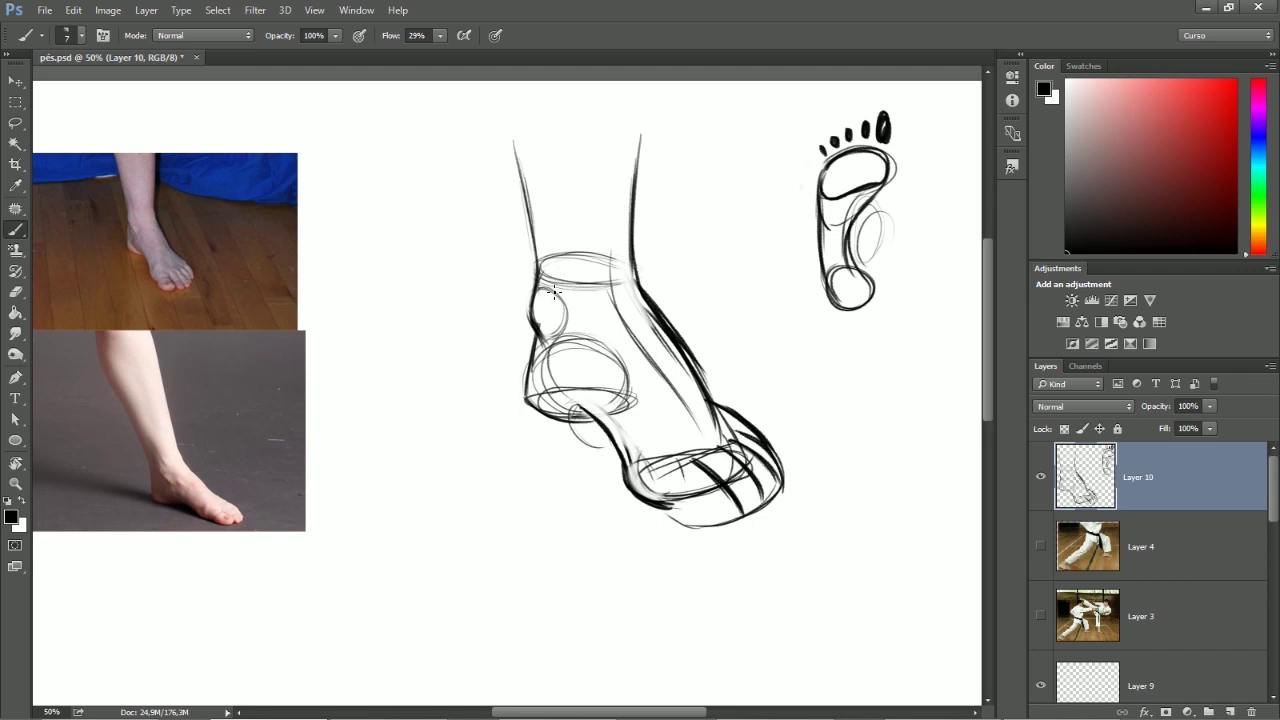
{"action": "mouse_move", "coordinate": [697, 459]}
{"action": "left_mouse_down"}
{"action": "mouse_move", "coordinate": [708, 485]}
{"action": "mouse_move", "coordinate": [675, 516]}
{"action": "left_mouse_up"}
{"action": "left_click_drag", "start_coordinate": [675, 516], "coordinate": [738, 524]}
Enlarge the eraser and lighten the rough toe and forefoot lines into a faint guide
{"action": "key", "text": "e"}
{"action": "right_click", "coordinate": [808, 272]}
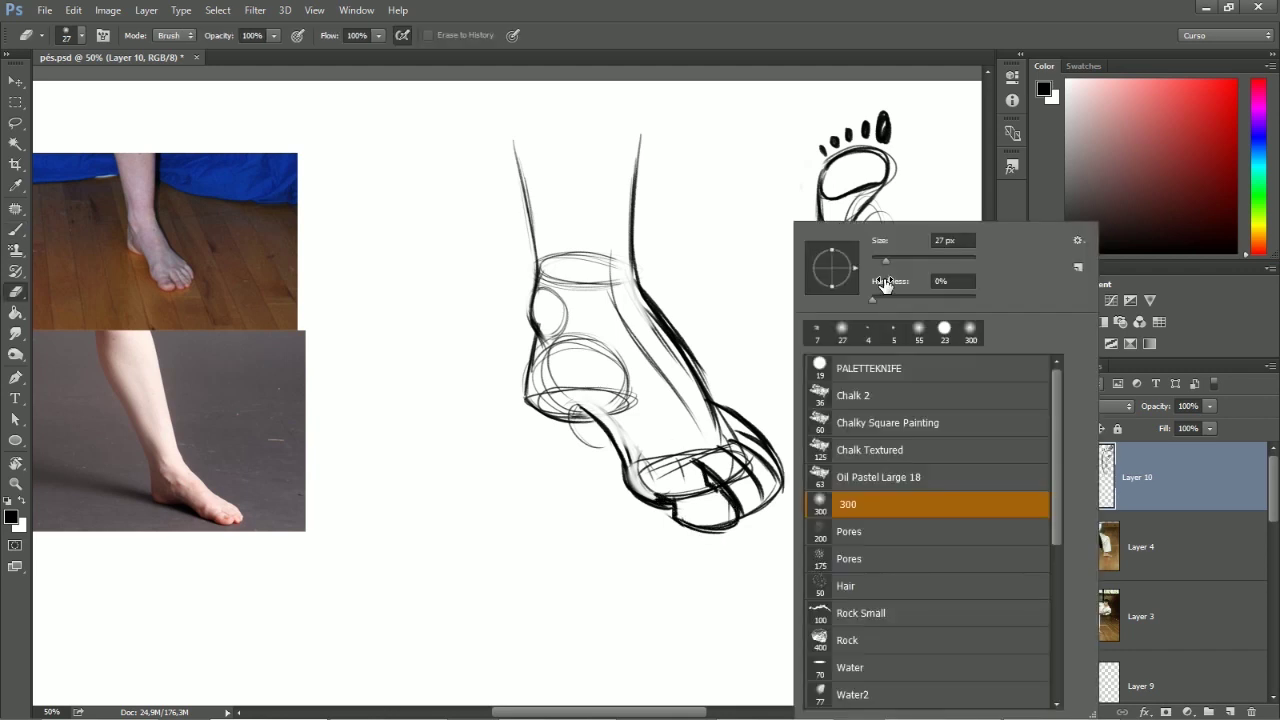
{"action": "left_click_drag", "start_coordinate": [912, 256], "coordinate": [926, 260]}
{"action": "key", "text": "Return"}
{"action": "mouse_move", "coordinate": [771, 543]}
{"action": "left_mouse_down"}
{"action": "mouse_move", "coordinate": [688, 532]}
{"action": "mouse_move", "coordinate": [684, 492]}
{"action": "mouse_move", "coordinate": [788, 448]}
{"action": "mouse_move", "coordinate": [768, 475]}
{"action": "mouse_move", "coordinate": [652, 488]}
{"action": "left_mouse_up"}
{"action": "key", "text": "b"}
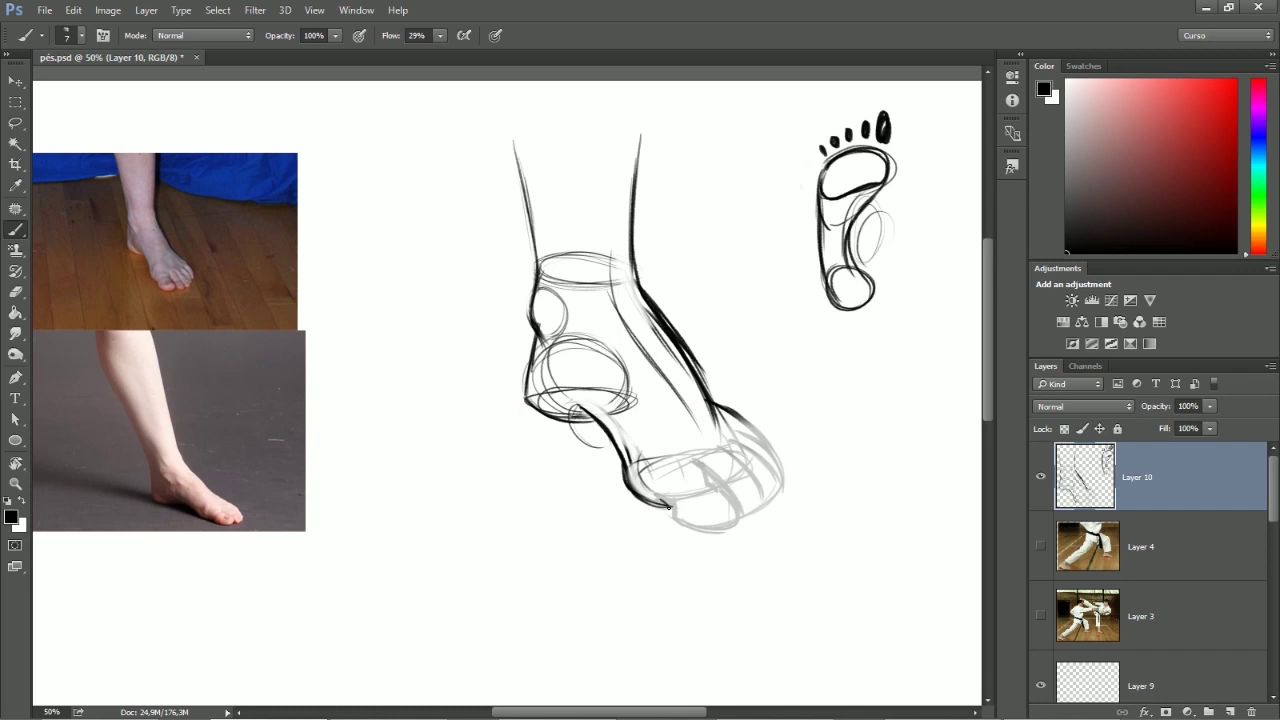
Draw the big toe's final outline with its toenail and the crease separating it from the second toe
{"action": "mouse_move", "coordinate": [668, 509]}
{"action": "left_mouse_down"}
{"action": "mouse_move", "coordinate": [737, 522]}
{"action": "mouse_move", "coordinate": [714, 511]}
{"action": "left_mouse_up"}
{"action": "left_click_drag", "start_coordinate": [730, 503], "coordinate": [698, 507]}
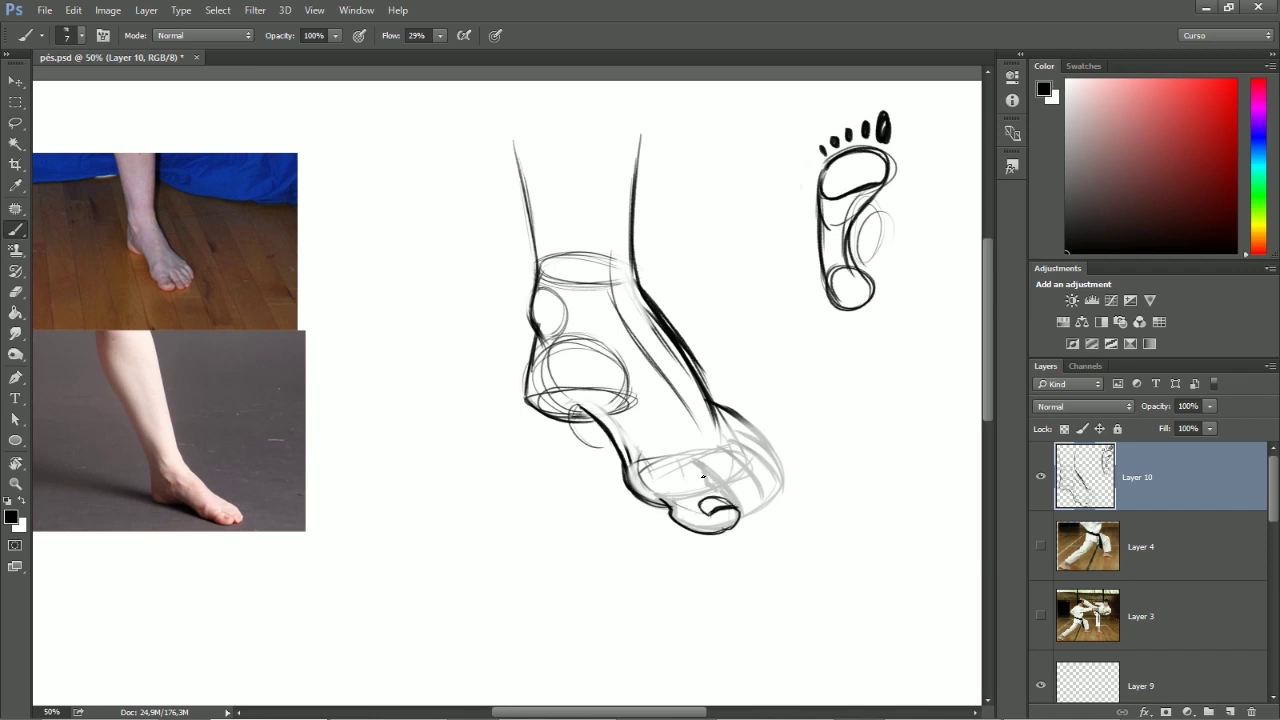
{"action": "key", "text": "ctrl+z"}
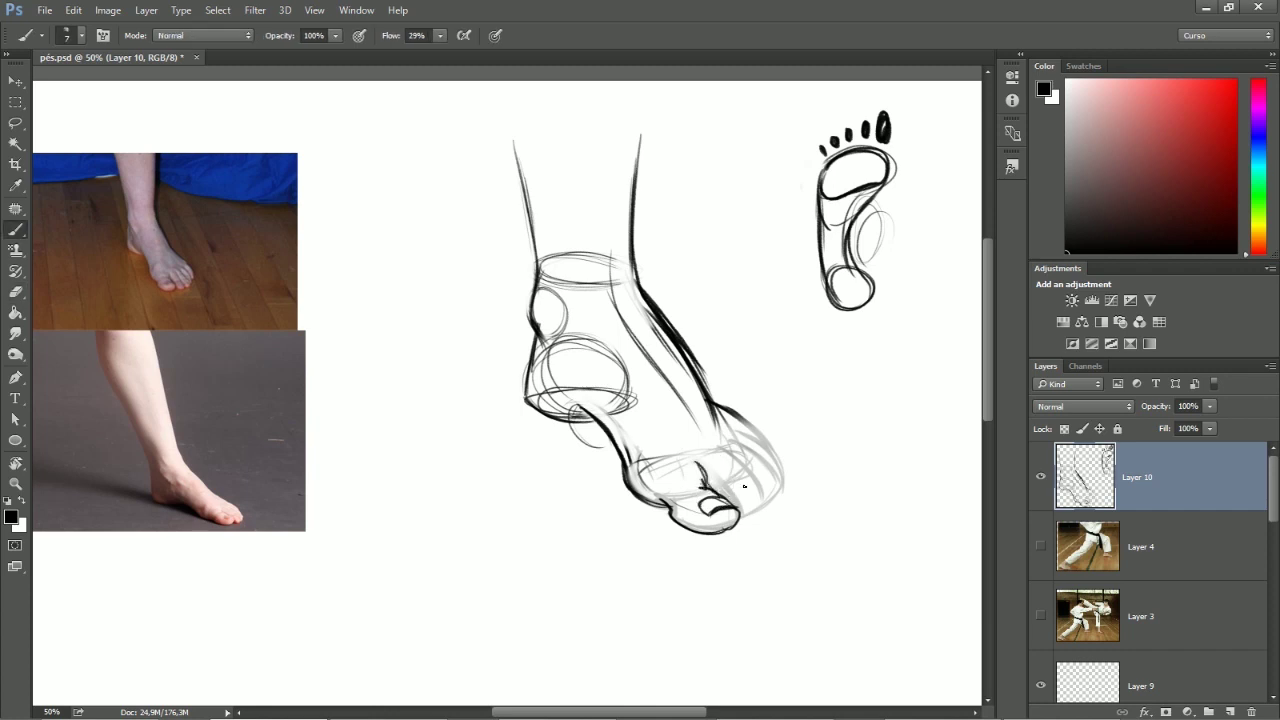
{"action": "left_click_drag", "start_coordinate": [715, 454], "coordinate": [737, 471]}
{"action": "mouse_move", "coordinate": [712, 456]}
{"action": "left_mouse_down"}
{"action": "mouse_move", "coordinate": [740, 478]}
{"action": "mouse_move", "coordinate": [744, 514]}
{"action": "left_mouse_up"}
{"action": "key", "text": "ctrl+z"}
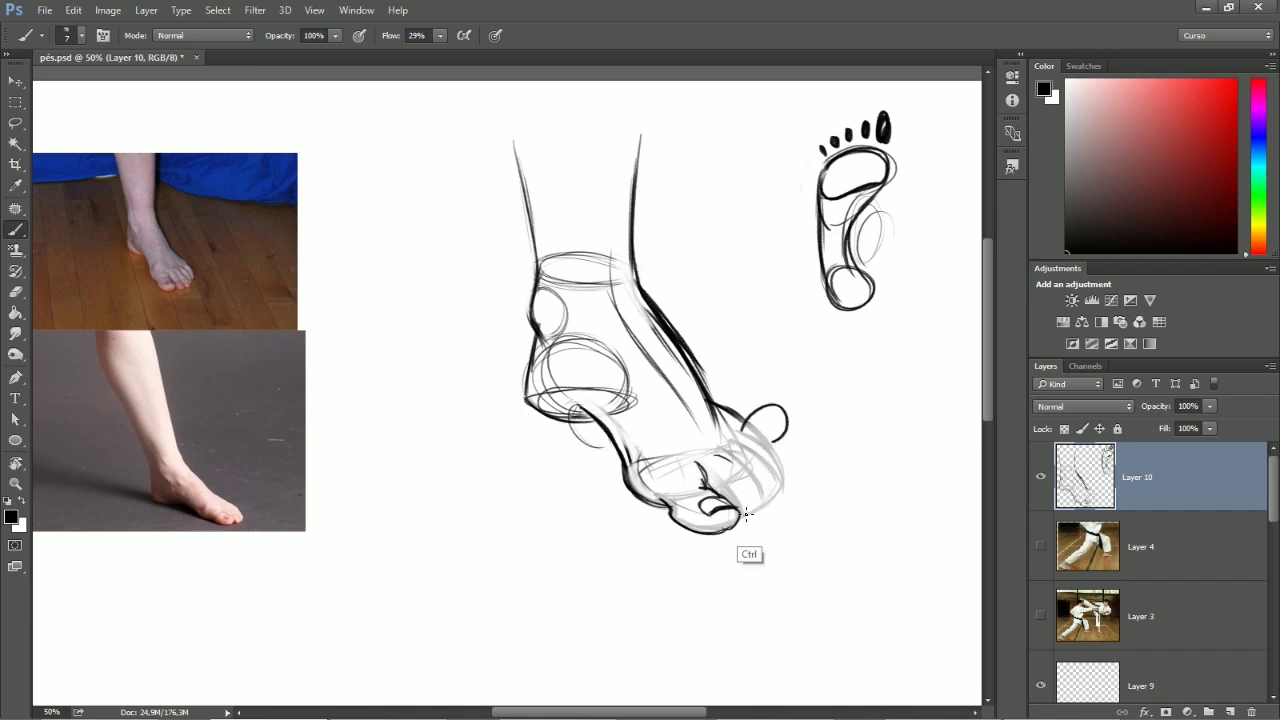
{"action": "left_click_drag", "start_coordinate": [738, 431], "coordinate": [757, 424]}
{"action": "key", "text": "ctrl+z"}
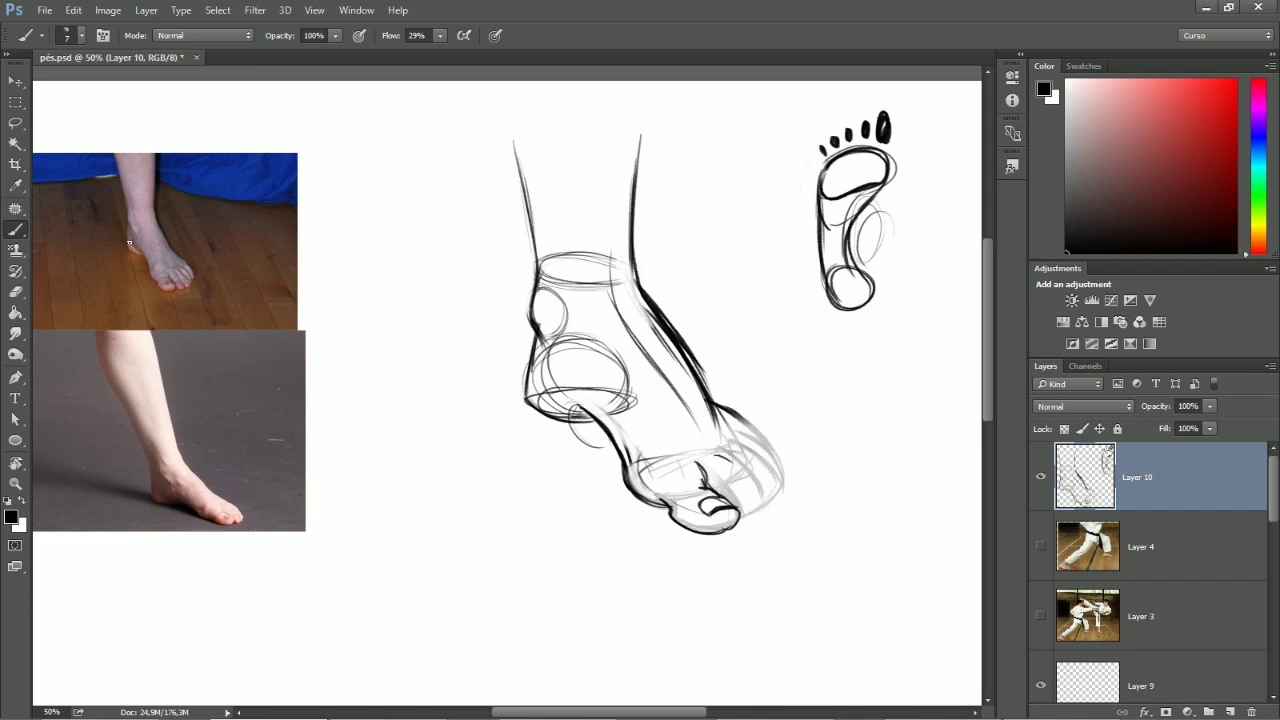
Draw the second toe beside the big toe, erasing the guide lines that cross it
{"action": "mouse_move", "coordinate": [724, 454]}
{"action": "left_mouse_down"}
{"action": "mouse_move", "coordinate": [745, 516]}
{"action": "mouse_move", "coordinate": [760, 496]}
{"action": "left_mouse_up"}
{"action": "key", "text": "e"}
{"action": "key", "text": "b"}
{"action": "left_click_drag", "start_coordinate": [721, 452], "coordinate": [748, 484]}
{"action": "key", "text": "e"}
{"action": "key", "text": "b"}
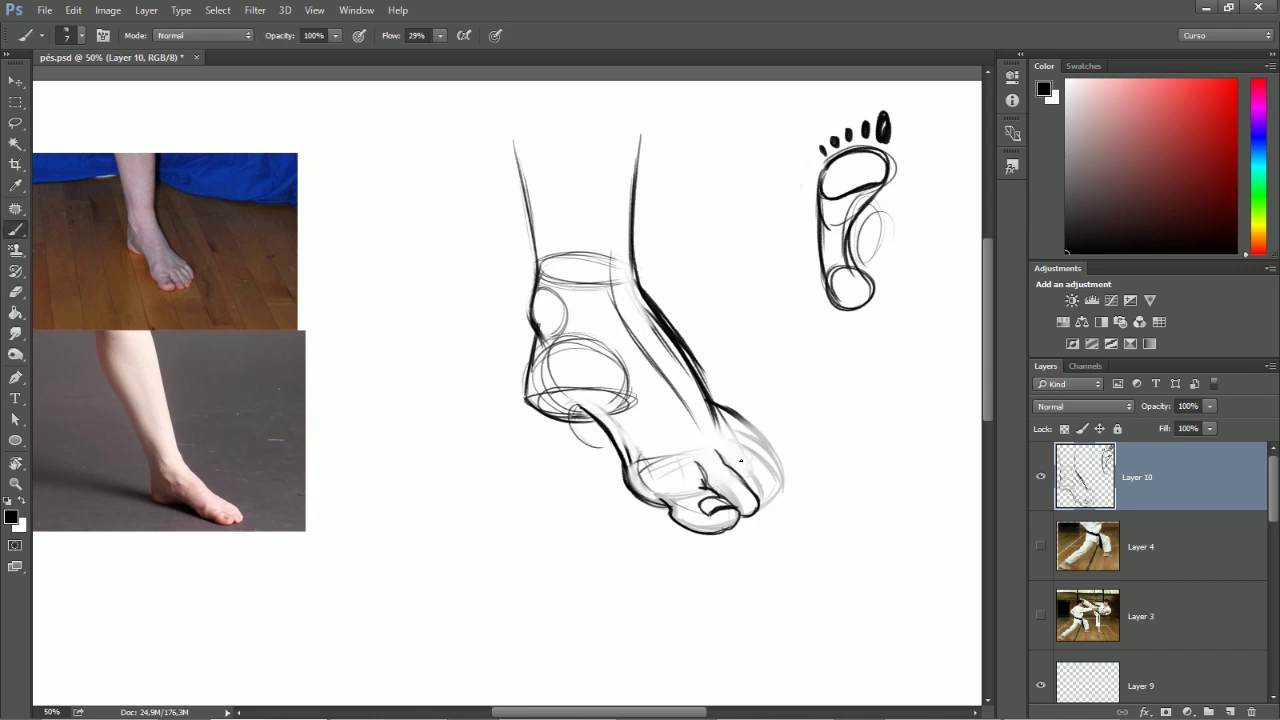
Add the second toe's nail and draw the remaining smaller toes along the outer edge of the foot
{"action": "mouse_move", "coordinate": [742, 459]}
{"action": "left_mouse_down"}
{"action": "mouse_move", "coordinate": [767, 486]}
{"action": "mouse_move", "coordinate": [759, 502]}
{"action": "left_mouse_up"}
{"action": "left_click_drag", "start_coordinate": [748, 439], "coordinate": [762, 454]}
{"action": "left_click_drag", "start_coordinate": [732, 432], "coordinate": [767, 459]}
{"action": "mouse_move", "coordinate": [763, 453]}
{"action": "left_mouse_down"}
{"action": "mouse_move", "coordinate": [771, 489]}
{"action": "mouse_move", "coordinate": [776, 474]}
{"action": "left_mouse_up"}
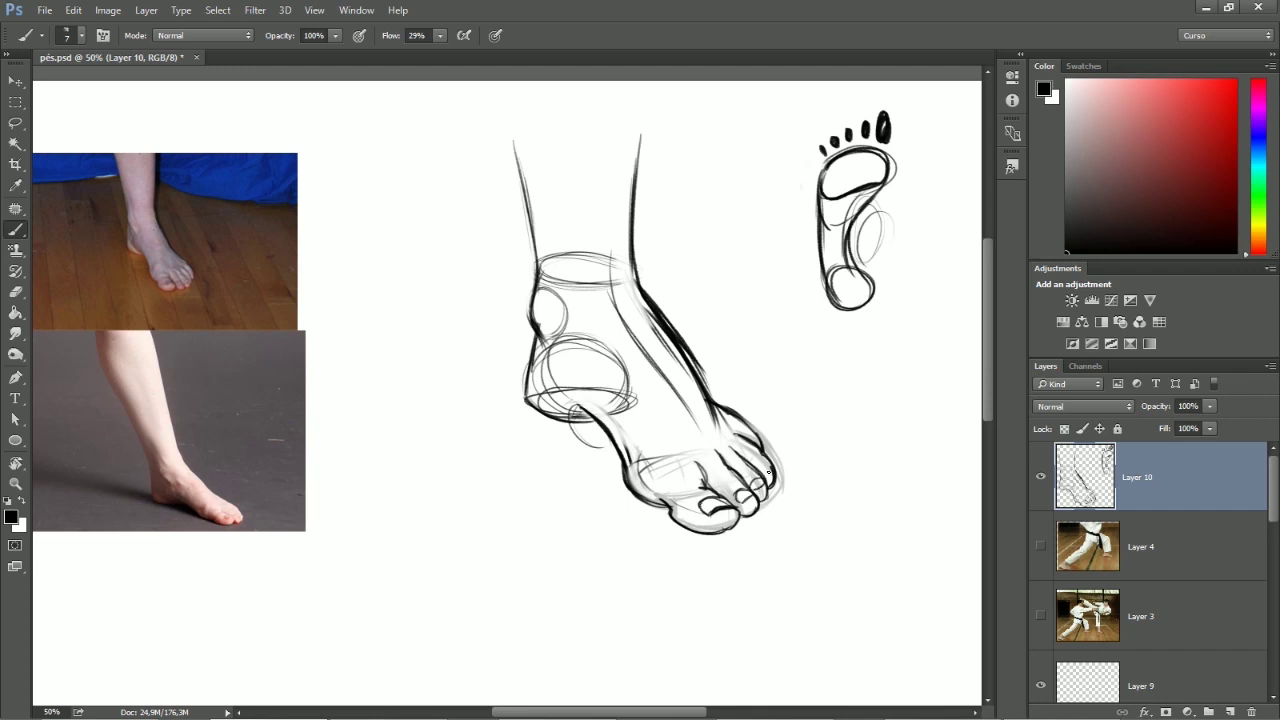
Erase the rough lines above the little toe and redraw the outer contour from the instep into the toes
{"action": "key", "text": "e"}
{"action": "mouse_move", "coordinate": [732, 422]}
{"action": "left_mouse_down"}
{"action": "mouse_move", "coordinate": [759, 450]}
{"action": "mouse_move", "coordinate": [732, 421]}
{"action": "left_mouse_up"}
{"action": "key", "text": "b"}
{"action": "left_click_drag", "start_coordinate": [707, 388], "coordinate": [738, 427]}
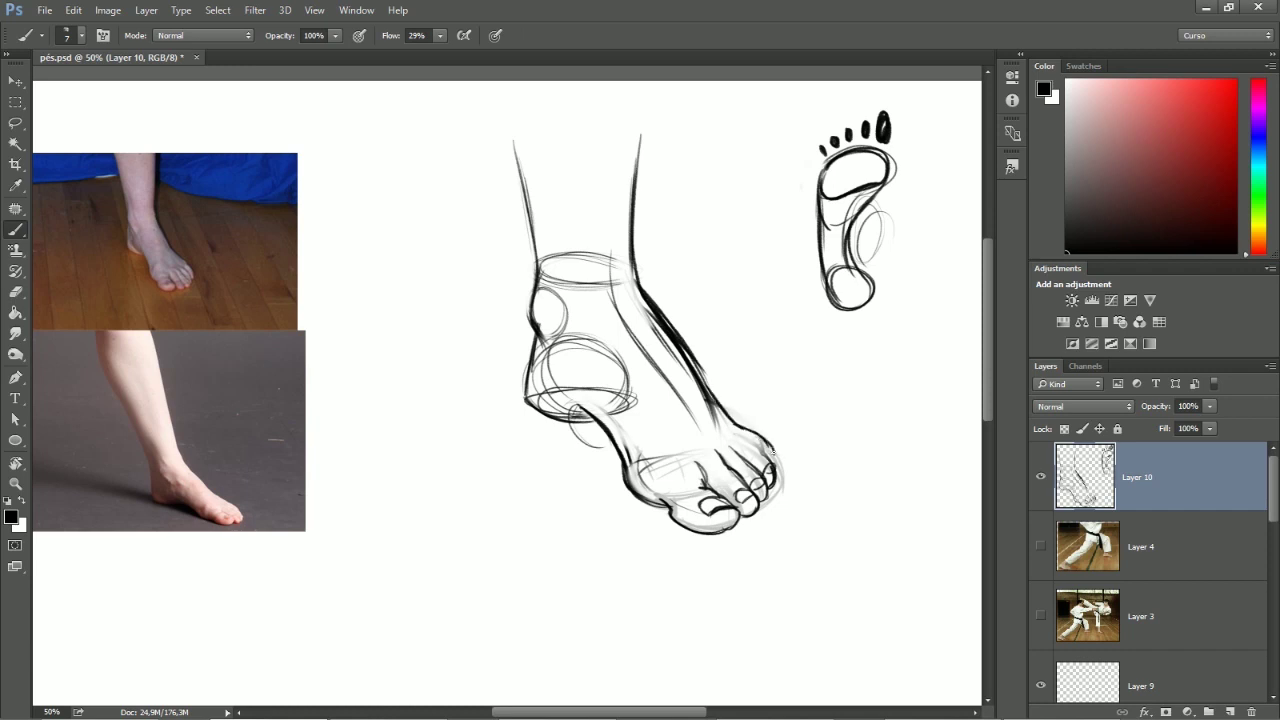
Clean up the small toes' outer edge, redraw their contours, and rework the second toe's nail area
{"action": "key", "text": "e"}
{"action": "mouse_move", "coordinate": [766, 441]}
{"action": "left_mouse_down"}
{"action": "mouse_move", "coordinate": [770, 461]}
{"action": "mouse_move", "coordinate": [785, 450]}
{"action": "left_mouse_up"}
{"action": "key", "text": "b"}
{"action": "left_click_drag", "start_coordinate": [752, 433], "coordinate": [769, 452]}
{"action": "left_click_drag", "start_coordinate": [758, 508], "coordinate": [746, 516]}
{"action": "key", "text": "e"}
{"action": "key", "text": "b"}
{"action": "mouse_move", "coordinate": [721, 467]}
{"action": "left_mouse_down"}
{"action": "mouse_move", "coordinate": [750, 504]}
{"action": "mouse_move", "coordinate": [728, 475]}
{"action": "mouse_move", "coordinate": [753, 493]}
{"action": "left_mouse_up"}
{"action": "key", "text": "e"}
{"action": "mouse_move", "coordinate": [738, 470]}
{"action": "left_mouse_down"}
{"action": "mouse_move", "coordinate": [764, 492]}
{"action": "mouse_move", "coordinate": [755, 478]}
{"action": "left_mouse_up"}
{"action": "key", "text": "b"}
{"action": "key", "text": "e"}
{"action": "key", "text": "b"}
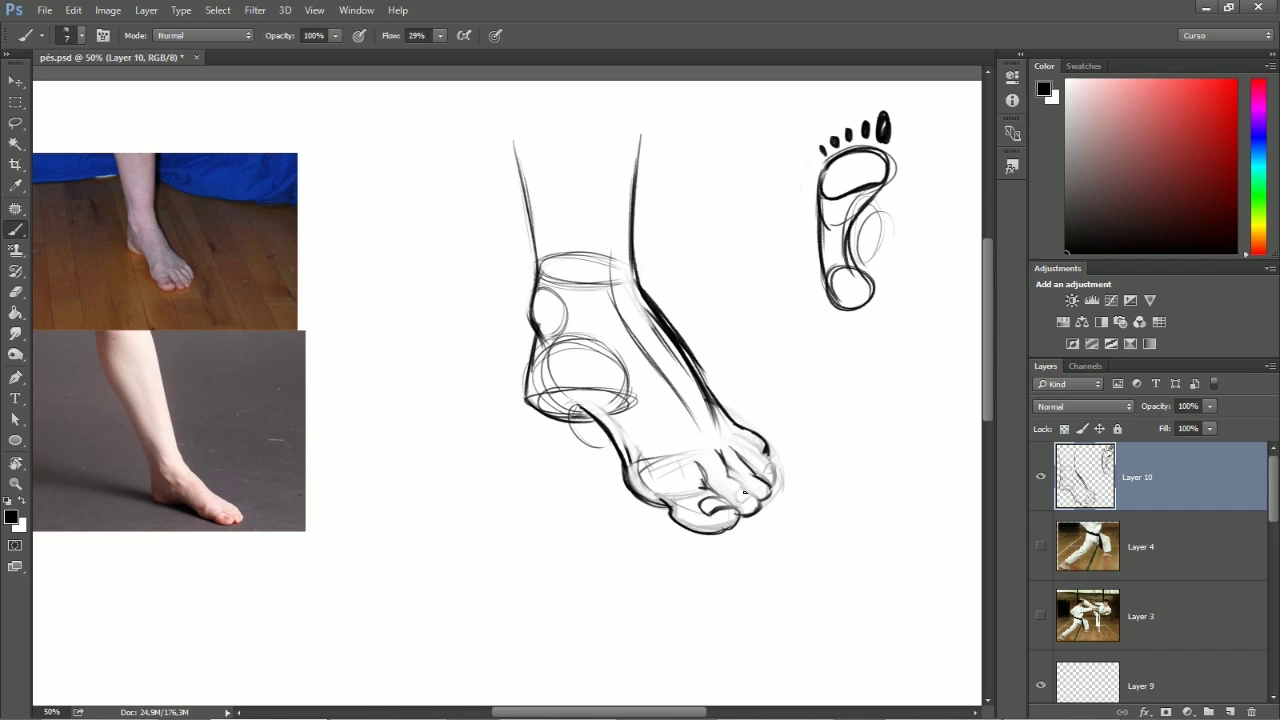
Soften the crease at the base of the toes and reshape the little toe, erasing the rough lines around it
{"action": "key", "text": "e"}
{"action": "left_click_drag", "start_coordinate": [713, 455], "coordinate": [722, 467]}
{"action": "key", "text": "b"}
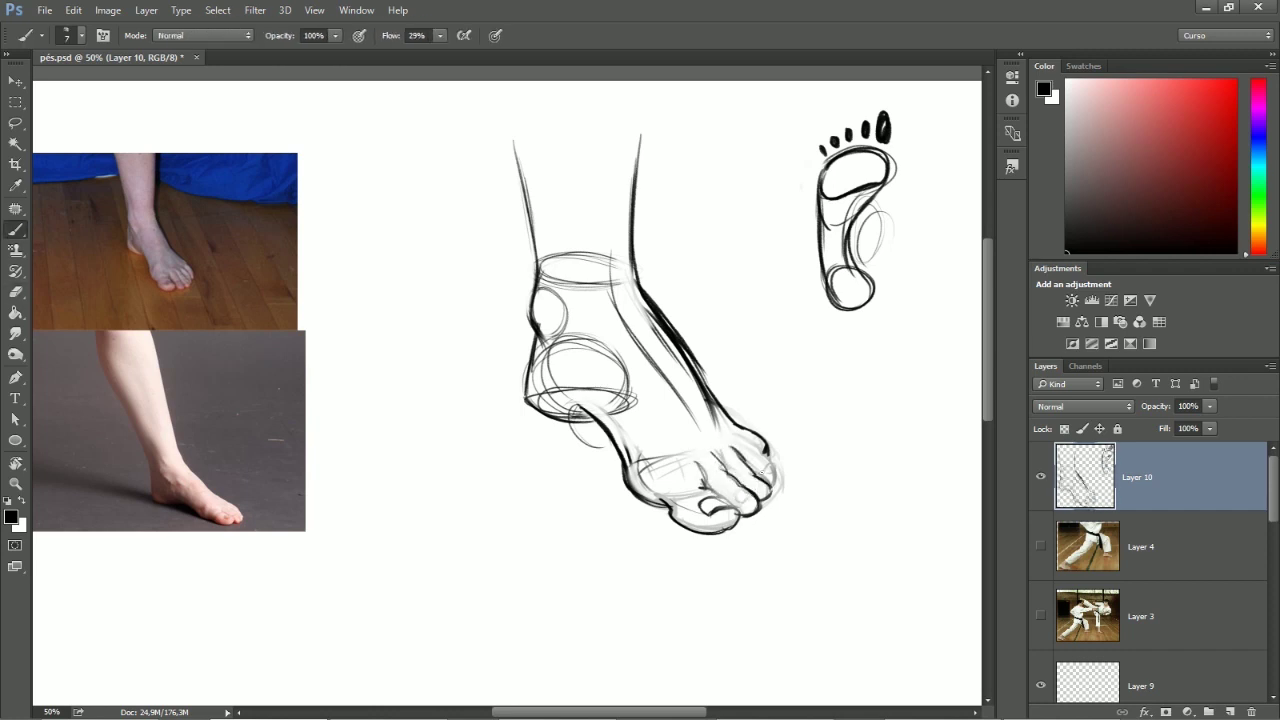
{"action": "key", "text": "e"}
{"action": "key", "text": "b"}
{"action": "key", "text": "e"}
{"action": "mouse_move", "coordinate": [765, 455]}
{"action": "left_mouse_down"}
{"action": "mouse_move", "coordinate": [774, 469]}
{"action": "mouse_move", "coordinate": [757, 443]}
{"action": "left_mouse_up"}
{"action": "key", "text": "b"}
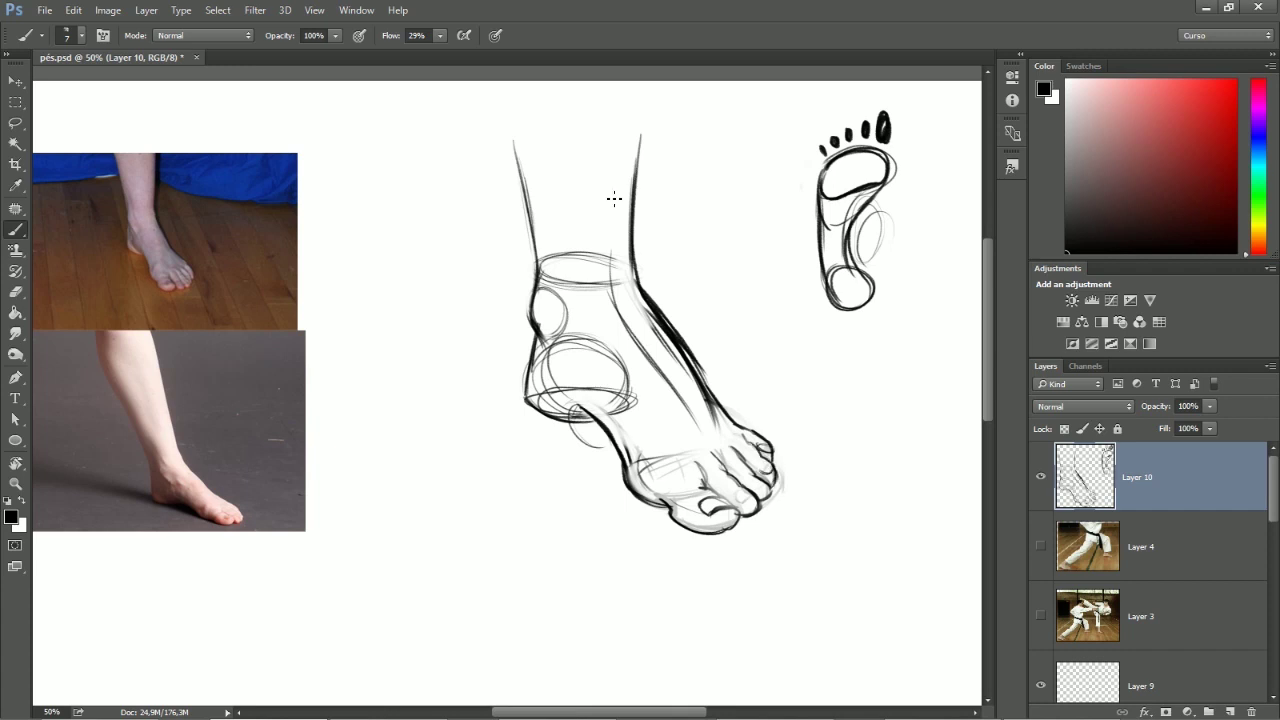
Erase stray lines on the smaller toes and draw their toenails
{"action": "key", "text": "e"}
{"action": "left_click_drag", "start_coordinate": [770, 485], "coordinate": [745, 500]}
{"action": "key", "text": "b"}
{"action": "key", "text": "e"}
{"action": "left_click_drag", "start_coordinate": [768, 458], "coordinate": [748, 440]}
{"action": "key", "text": "b"}
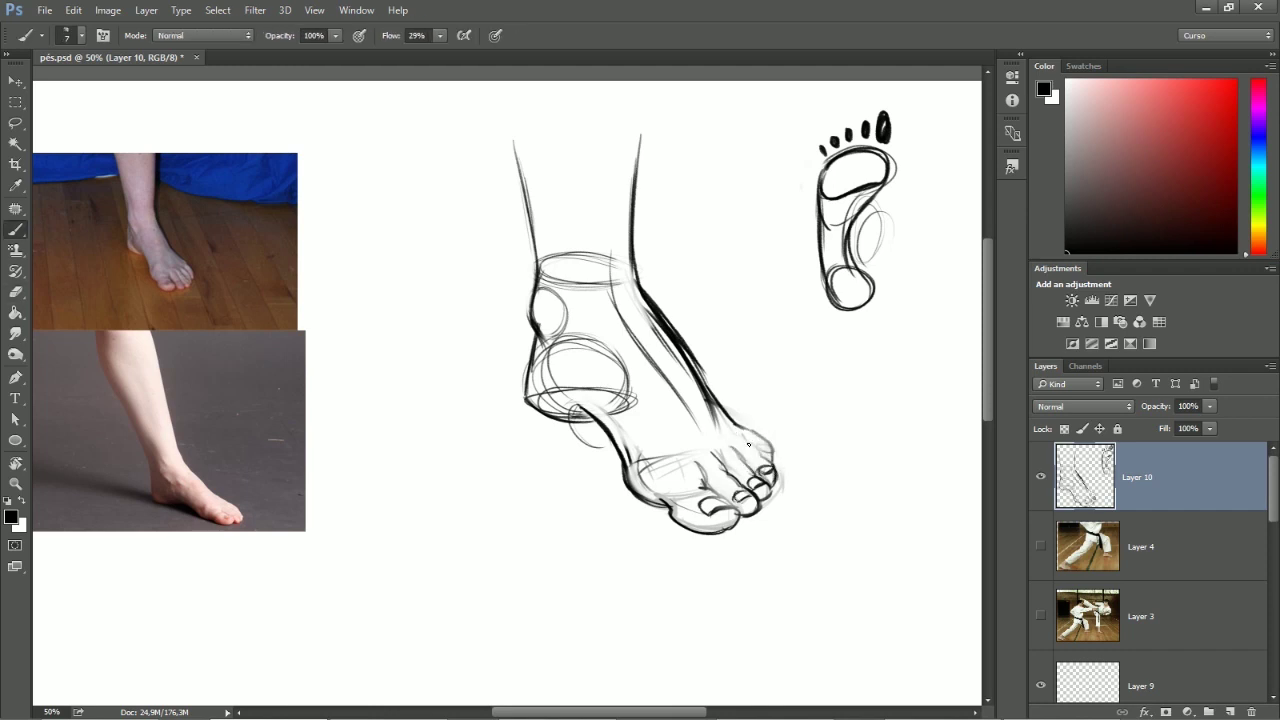
Erase the heavy outer instep contour, redraw it as a thinner line down to the toes, and sketch an oval at the ball
{"action": "left_click_drag", "start_coordinate": [768, 450], "coordinate": [692, 362]}
{"action": "key", "text": "e"}
{"action": "key", "text": "b"}
{"action": "mouse_move", "coordinate": [658, 314]}
{"action": "left_mouse_down"}
{"action": "mouse_move", "coordinate": [716, 396]}
{"action": "mouse_move", "coordinate": [716, 418]}
{"action": "mouse_move", "coordinate": [732, 420]}
{"action": "left_mouse_up"}
{"action": "key", "text": "e"}
{"action": "left_click_drag", "start_coordinate": [668, 290], "coordinate": [718, 384]}
{"action": "key", "text": "b"}
{"action": "left_click_drag", "start_coordinate": [668, 314], "coordinate": [711, 400]}
{"action": "left_click_drag", "start_coordinate": [658, 320], "coordinate": [731, 421]}
{"action": "left_click_drag", "start_coordinate": [716, 406], "coordinate": [739, 432]}
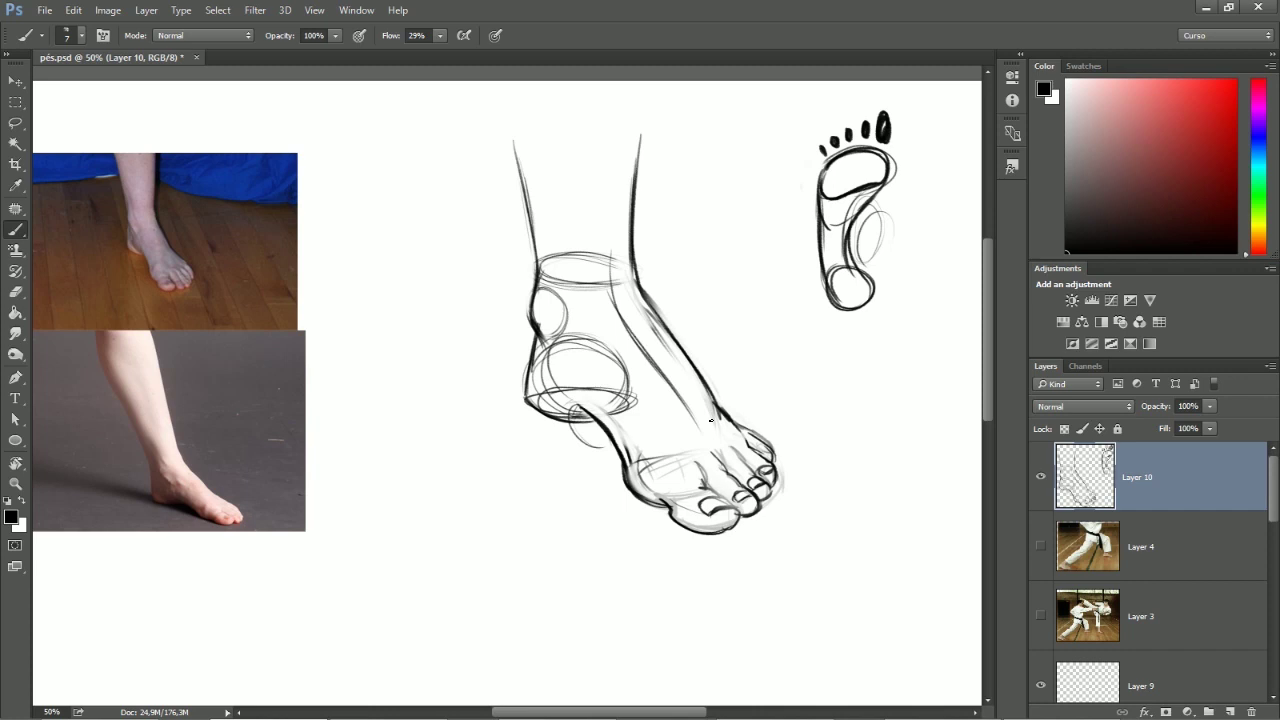
{"action": "mouse_move", "coordinate": [650, 464]}
{"action": "left_mouse_down"}
{"action": "mouse_move", "coordinate": [668, 440]}
{"action": "mouse_move", "coordinate": [640, 410]}
{"action": "mouse_move", "coordinate": [673, 425]}
{"action": "left_mouse_up"}
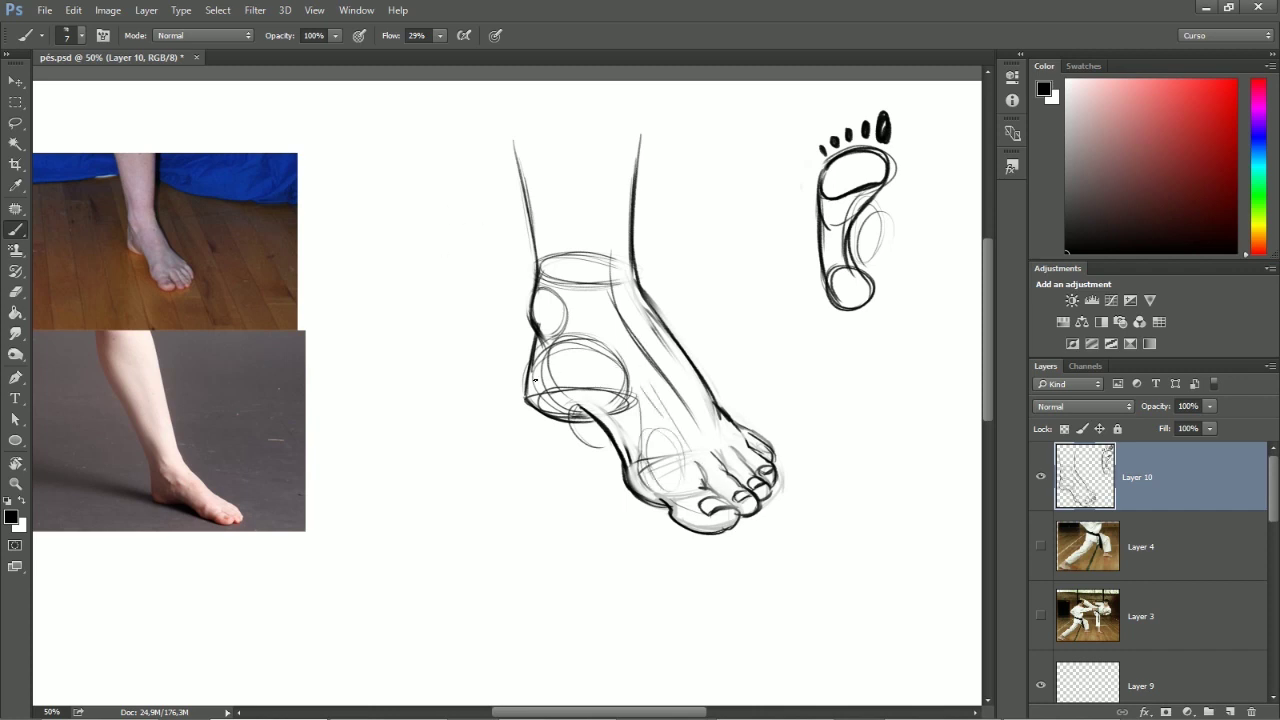
Erase the heel's lower edge and the arch, and redraw them as a cleaner curve running into the ball of the foot
{"action": "key", "text": "e"}
{"action": "mouse_move", "coordinate": [510, 378]}
{"action": "left_mouse_down"}
{"action": "mouse_move", "coordinate": [522, 408]}
{"action": "mouse_move", "coordinate": [527, 377]}
{"action": "mouse_move", "coordinate": [557, 422]}
{"action": "mouse_move", "coordinate": [592, 410]}
{"action": "mouse_move", "coordinate": [574, 409]}
{"action": "mouse_move", "coordinate": [570, 391]}
{"action": "mouse_move", "coordinate": [602, 411]}
{"action": "left_mouse_up"}
{"action": "key", "text": "b"}
{"action": "key", "text": "e"}
{"action": "key", "text": "b"}
{"action": "left_click_drag", "start_coordinate": [588, 420], "coordinate": [628, 468]}
{"action": "key", "text": "e"}
{"action": "key", "text": "b"}
{"action": "left_click_drag", "start_coordinate": [568, 402], "coordinate": [614, 446]}
{"action": "mouse_move", "coordinate": [567, 395]}
{"action": "left_mouse_down"}
{"action": "mouse_move", "coordinate": [619, 449]}
{"action": "mouse_move", "coordinate": [628, 500]}
{"action": "mouse_move", "coordinate": [668, 507]}
{"action": "mouse_move", "coordinate": [620, 492]}
{"action": "mouse_move", "coordinate": [672, 508]}
{"action": "left_mouse_up"}
{"action": "key", "text": "e"}
{"action": "key", "text": "b"}
{"action": "key", "text": "e"}
{"action": "key", "text": "b"}
{"action": "key", "text": "b"}
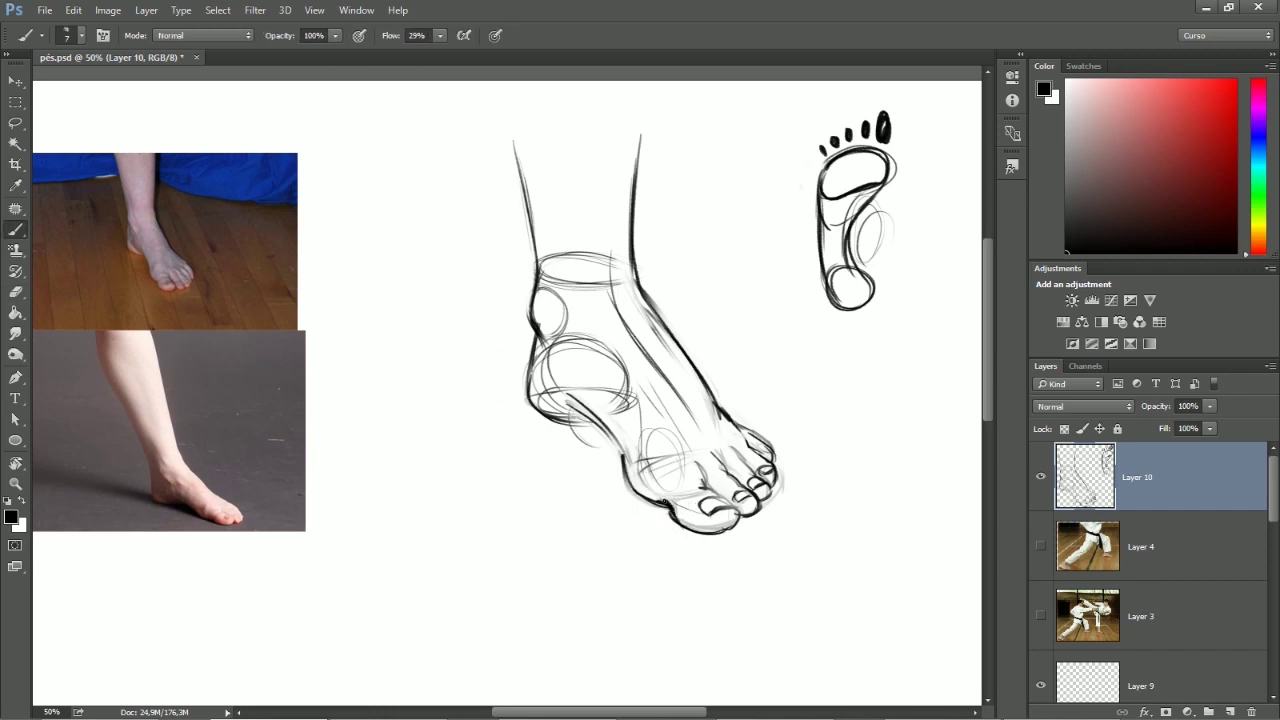
Erase and redraw the ankle contour above the heel with a darker curve around the ankle bone
{"action": "key", "text": "e"}
{"action": "key", "text": "b"}
{"action": "key", "text": "e"}
{"action": "left_click_drag", "start_coordinate": [537, 318], "coordinate": [534, 337]}
{"action": "key", "text": "b"}
{"action": "left_click_drag", "start_coordinate": [537, 275], "coordinate": [543, 334]}
{"action": "left_click_drag", "start_coordinate": [530, 293], "coordinate": [550, 350]}
{"action": "key", "text": "e"}
{"action": "key", "text": "b"}
{"action": "left_click_drag", "start_coordinate": [532, 266], "coordinate": [538, 326]}
{"action": "left_click_drag", "start_coordinate": [533, 278], "coordinate": [547, 344]}
Draw an upward arrow below the outstretched foot in the lower reference photo
{"action": "mouse_move", "coordinate": [658, 456]}
{"action": "left_mouse_down"}
{"action": "mouse_move", "coordinate": [574, 466]}
{"action": "mouse_move", "coordinate": [718, 414]}
{"action": "mouse_move", "coordinate": [695, 420]}
{"action": "mouse_move", "coordinate": [745, 425]}
{"action": "left_mouse_up"}
{"action": "key", "text": "v"}
{"action": "left_click_drag", "start_coordinate": [531, 434], "coordinate": [828, 414]}
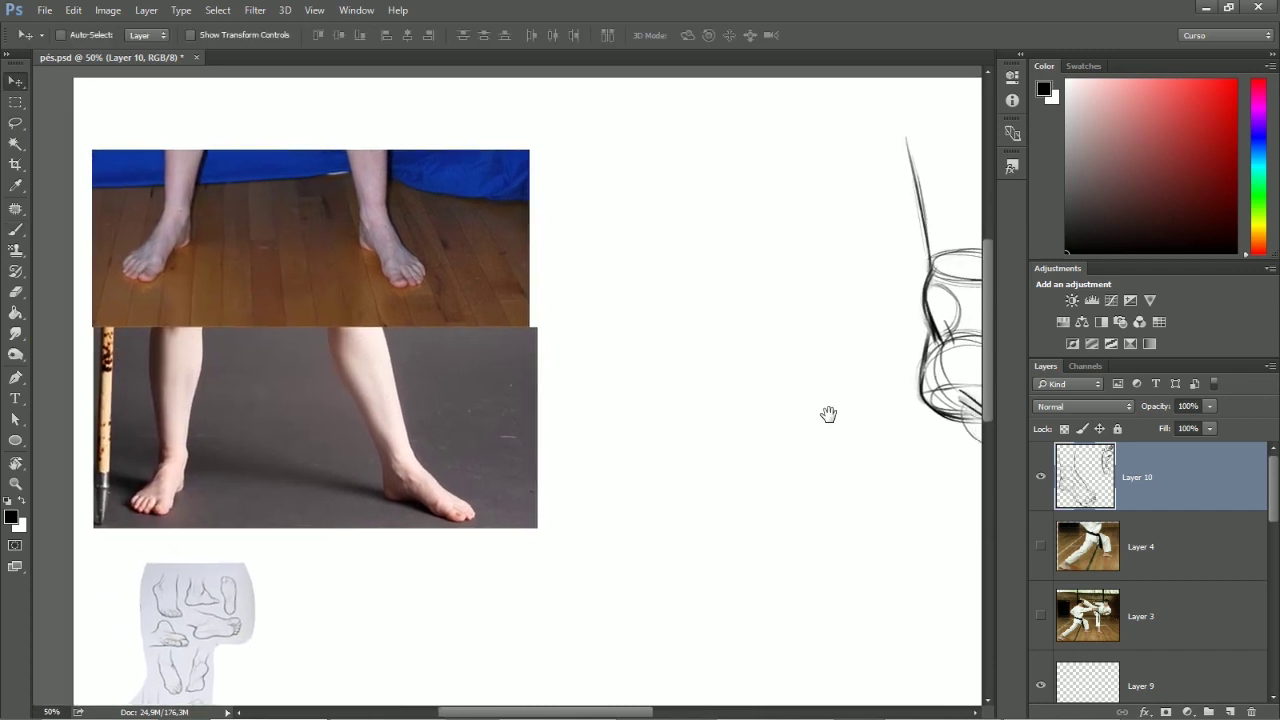
{"action": "left_click_drag", "start_coordinate": [657, 391], "coordinate": [569, 391]}
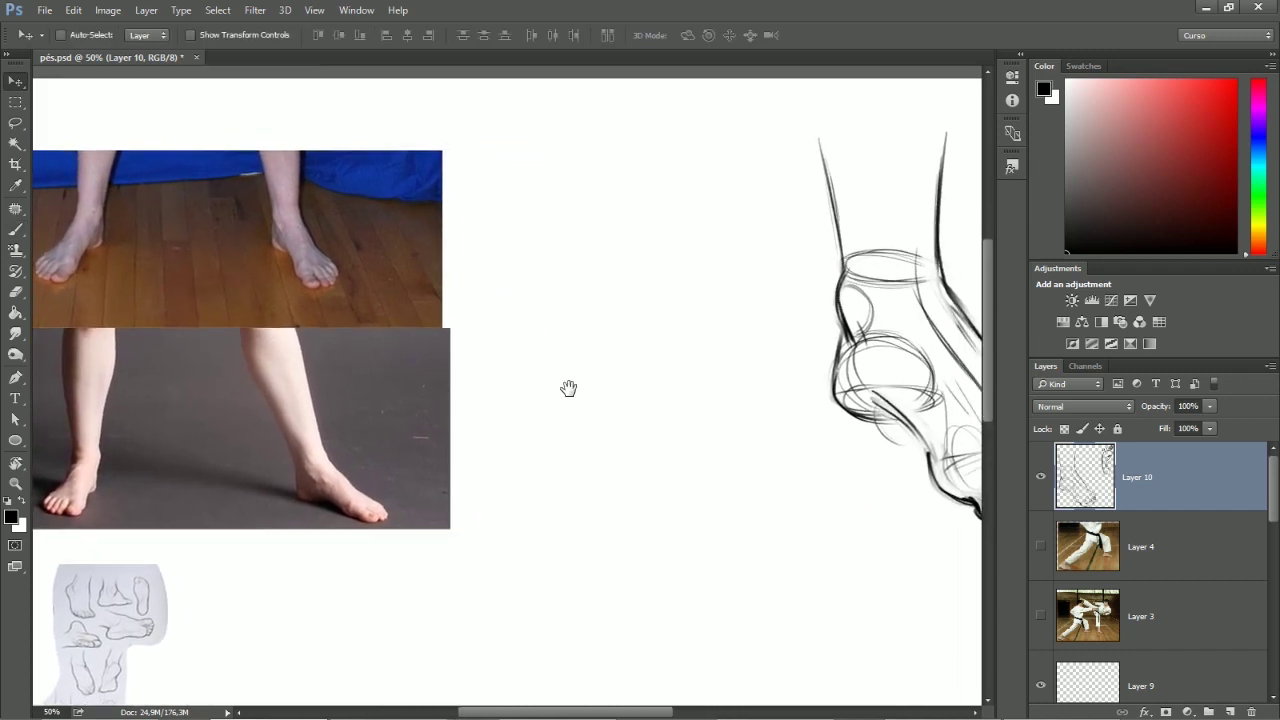
{"action": "left_click_drag", "start_coordinate": [520, 327], "coordinate": [571, 317]}
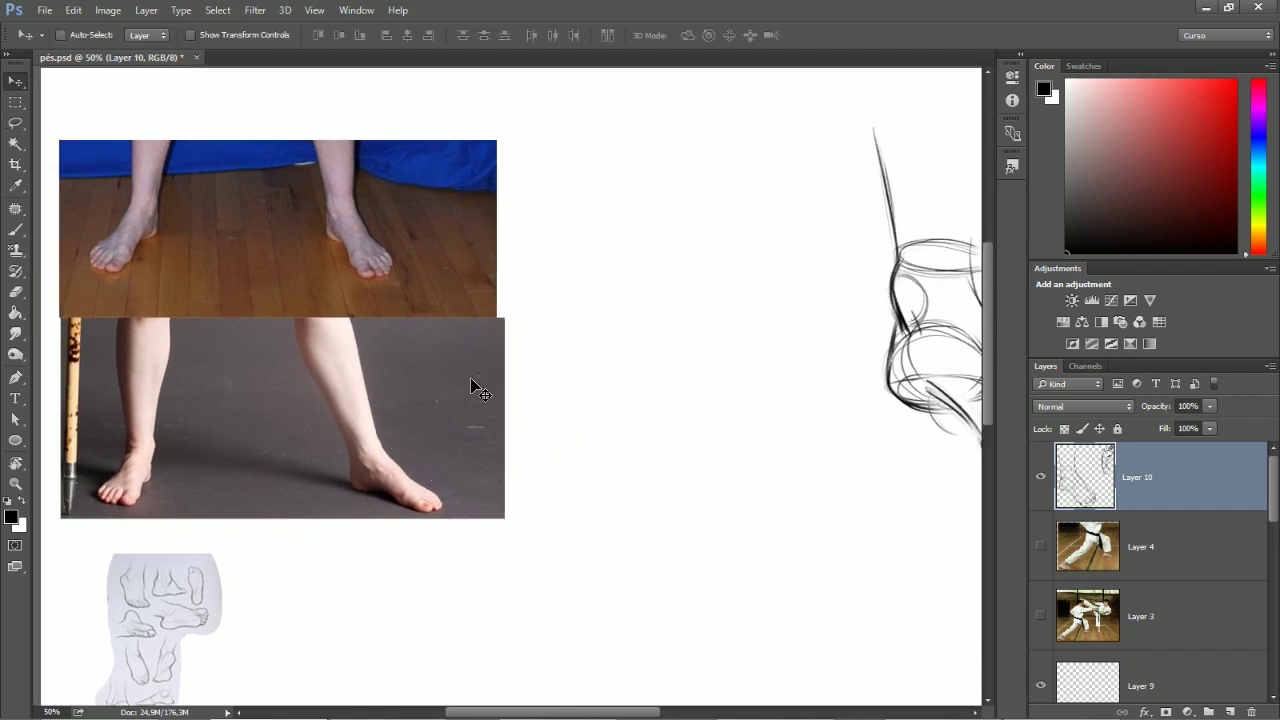
{"action": "key", "text": "b"}
{"action": "mouse_move", "coordinate": [391, 566]}
{"action": "left_mouse_down"}
{"action": "mouse_move", "coordinate": [391, 513]}
{"action": "mouse_move", "coordinate": [403, 530]}
{"action": "left_mouse_up"}
{"action": "left_click_drag", "start_coordinate": [625, 433], "coordinate": [590, 401]}
Sketch a second leg beside the photos with an ankle ellipse and two lines for the lower leg
{"action": "mouse_move", "coordinate": [626, 319]}
{"action": "left_mouse_down"}
{"action": "mouse_move", "coordinate": [646, 309]}
{"action": "mouse_move", "coordinate": [730, 325]}
{"action": "left_mouse_up"}
{"action": "left_click_drag", "start_coordinate": [556, 162], "coordinate": [606, 337]}
{"action": "left_click_drag", "start_coordinate": [541, 139], "coordinate": [600, 320]}
{"action": "left_click_drag", "start_coordinate": [550, 170], "coordinate": [607, 342]}
{"action": "left_click_drag", "start_coordinate": [685, 130], "coordinate": [710, 312]}
{"action": "left_click_drag", "start_coordinate": [686, 176], "coordinate": [719, 368]}
{"action": "left_click_drag", "start_coordinate": [604, 344], "coordinate": [745, 347]}
Draw the second foot's back contour and heel circle, erasing and redrawing the heel's underside as a darker sole line
{"action": "left_click_drag", "start_coordinate": [607, 322], "coordinate": [603, 453]}
{"action": "left_click_drag", "start_coordinate": [606, 400], "coordinate": [598, 464]}
{"action": "mouse_move", "coordinate": [600, 440]}
{"action": "left_mouse_down"}
{"action": "mouse_move", "coordinate": [660, 468]}
{"action": "mouse_move", "coordinate": [646, 480]}
{"action": "mouse_move", "coordinate": [600, 466]}
{"action": "mouse_move", "coordinate": [690, 482]}
{"action": "left_mouse_up"}
{"action": "key", "text": "e"}
{"action": "mouse_move", "coordinate": [596, 466]}
{"action": "left_mouse_down"}
{"action": "mouse_move", "coordinate": [690, 484]}
{"action": "mouse_move", "coordinate": [656, 482]}
{"action": "left_mouse_up"}
{"action": "key", "text": "b"}
{"action": "mouse_move", "coordinate": [602, 411]}
{"action": "left_mouse_down"}
{"action": "mouse_move", "coordinate": [610, 479]}
{"action": "mouse_move", "coordinate": [602, 416]}
{"action": "mouse_move", "coordinate": [651, 491]}
{"action": "mouse_move", "coordinate": [684, 488]}
{"action": "left_mouse_up"}
{"action": "key", "text": "e"}
{"action": "key", "text": "b"}
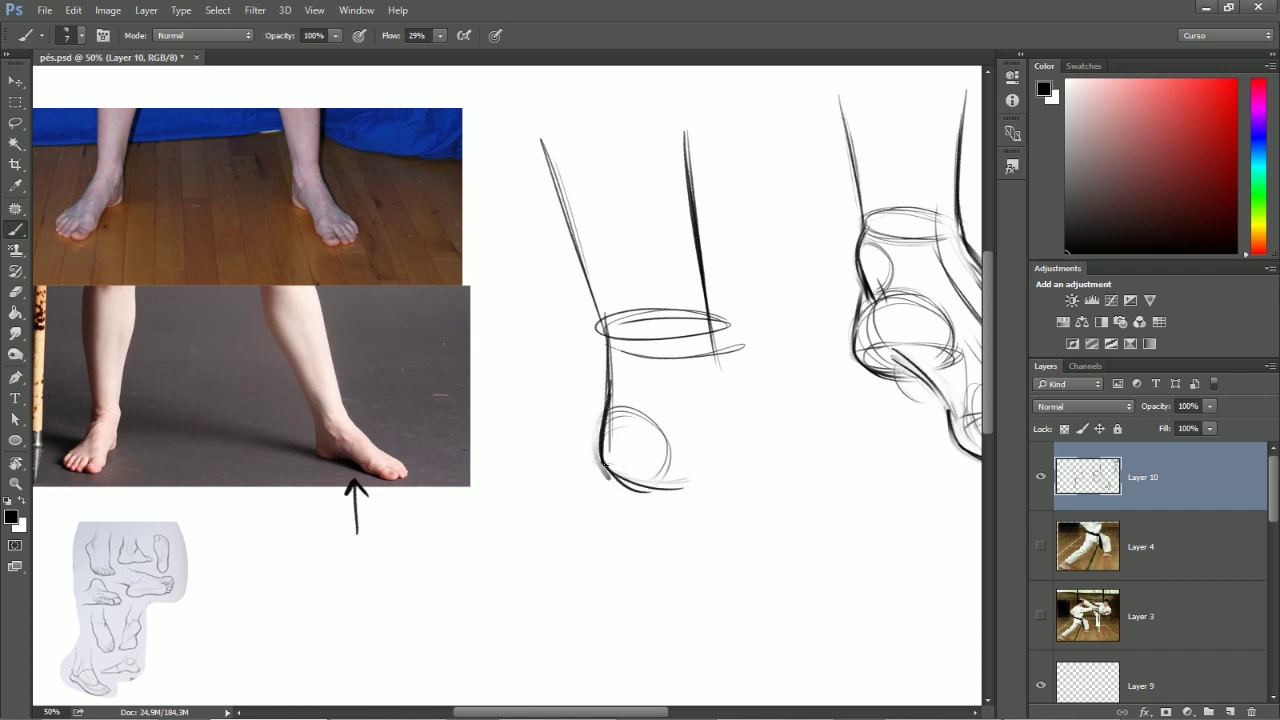
{"action": "left_click_drag", "start_coordinate": [605, 464], "coordinate": [685, 483]}
{"action": "mouse_move", "coordinate": [603, 464]}
{"action": "left_mouse_down"}
{"action": "mouse_move", "coordinate": [696, 482]}
{"action": "mouse_move", "coordinate": [614, 516]}
{"action": "mouse_move", "coordinate": [636, 468]}
{"action": "left_mouse_up"}
Select the new leg and heel sketch with the Lasso, move it closer to the photos, and deselect it
{"action": "key", "text": "space"}
{"action": "key", "text": "v"}
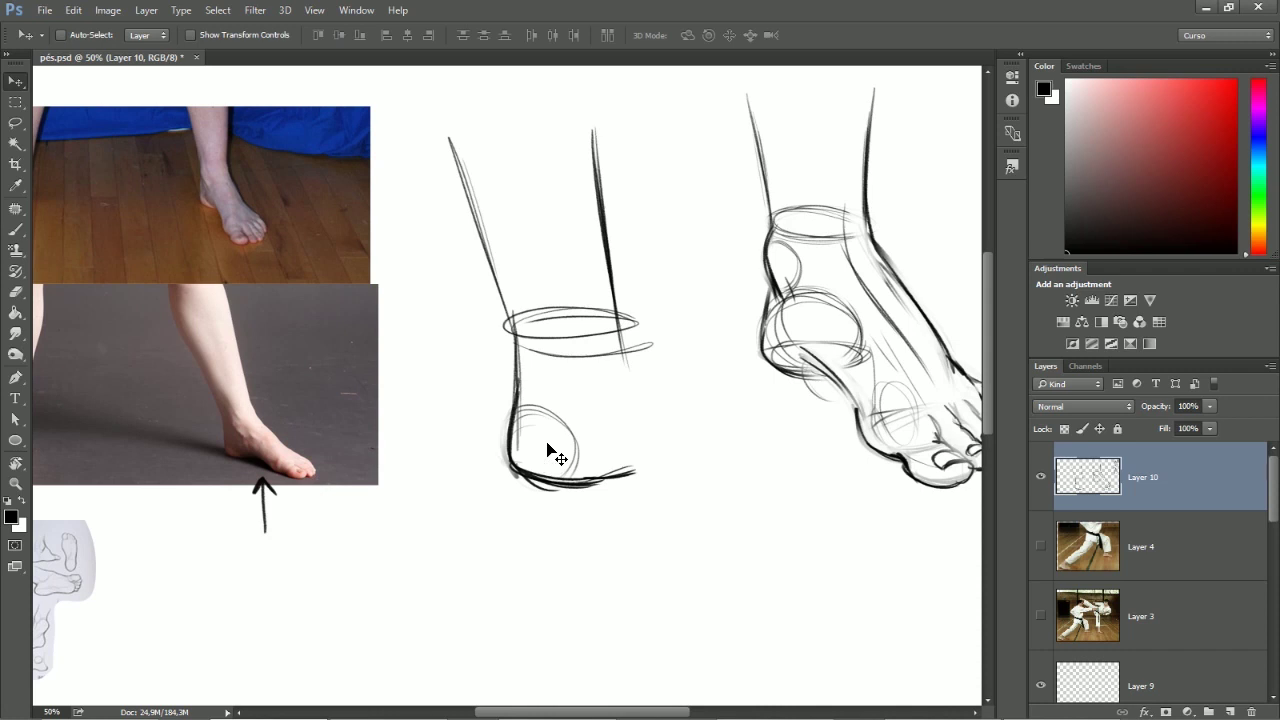
{"action": "key", "text": "l"}
{"action": "mouse_move", "coordinate": [413, 250]}
{"action": "left_mouse_down"}
{"action": "mouse_move", "coordinate": [520, 86]}
{"action": "mouse_move", "coordinate": [432, 130]}
{"action": "left_mouse_up"}
{"action": "mouse_move", "coordinate": [613, 386]}
{"action": "left_mouse_down"}
{"action": "mouse_move", "coordinate": [543, 354]}
{"action": "mouse_move", "coordinate": [543, 394]}
{"action": "left_mouse_up"}
{"action": "key", "text": "ctrl+d"}
Draw the second foot's arch curving down from the heel, and the instep slope from the ankle toward the toes
{"action": "key", "text": "b"}
{"action": "left_click_drag", "start_coordinate": [526, 462], "coordinate": [617, 494]}
{"action": "left_click_drag", "start_coordinate": [527, 452], "coordinate": [608, 487]}
{"action": "left_click_drag", "start_coordinate": [531, 486], "coordinate": [579, 478]}
{"action": "mouse_move", "coordinate": [549, 484]}
{"action": "left_mouse_down"}
{"action": "mouse_move", "coordinate": [587, 479]}
{"action": "mouse_move", "coordinate": [633, 514]}
{"action": "left_mouse_up"}
{"action": "left_click_drag", "start_coordinate": [564, 461], "coordinate": [645, 522]}
{"action": "mouse_move", "coordinate": [546, 336]}
{"action": "left_mouse_down"}
{"action": "mouse_move", "coordinate": [660, 432]}
{"action": "mouse_move", "coordinate": [648, 432]}
{"action": "left_mouse_up"}
{"action": "mouse_move", "coordinate": [584, 358]}
{"action": "left_mouse_down"}
{"action": "mouse_move", "coordinate": [674, 452]}
{"action": "mouse_move", "coordinate": [722, 477]}
{"action": "left_mouse_up"}
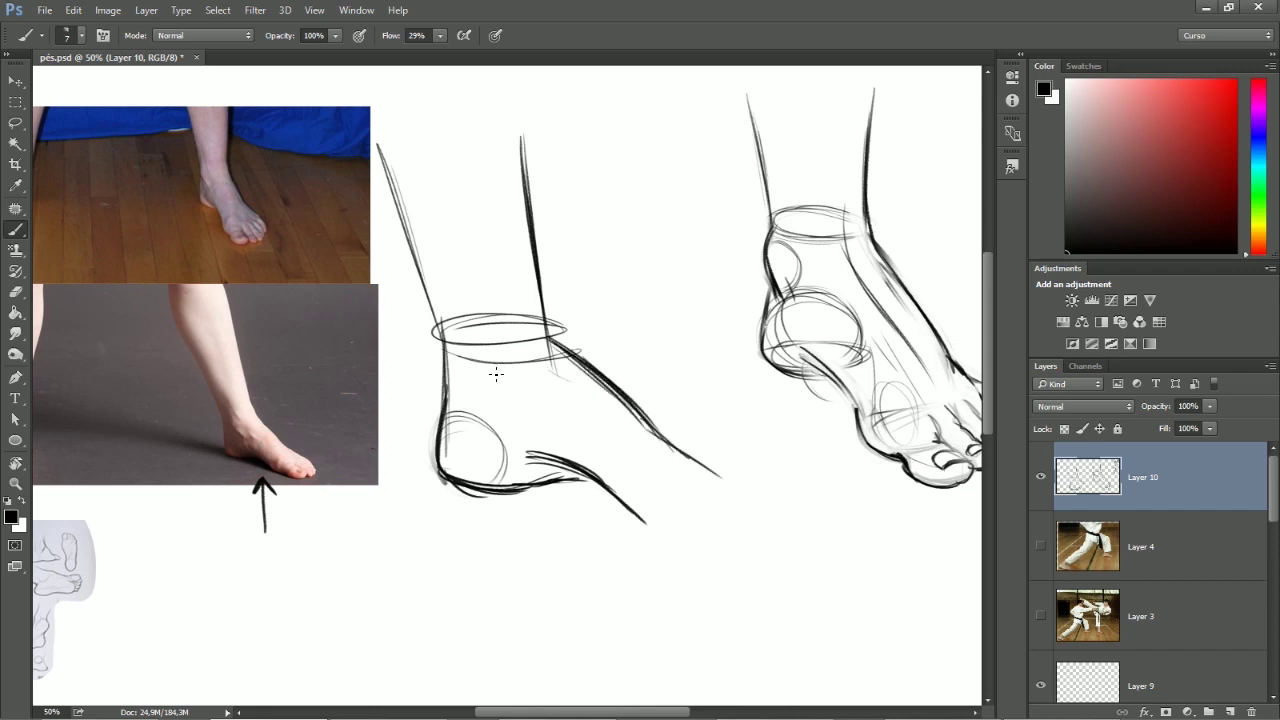
Draw the second foot's ball and big toe with its nail, undoing the last strokes
{"action": "mouse_move", "coordinate": [622, 492]}
{"action": "left_mouse_down"}
{"action": "mouse_move", "coordinate": [648, 518]}
{"action": "mouse_move", "coordinate": [686, 510]}
{"action": "mouse_move", "coordinate": [672, 451]}
{"action": "mouse_move", "coordinate": [674, 477]}
{"action": "mouse_move", "coordinate": [730, 496]}
{"action": "left_mouse_up"}
{"action": "mouse_move", "coordinate": [654, 506]}
{"action": "left_mouse_down"}
{"action": "mouse_move", "coordinate": [700, 524]}
{"action": "mouse_move", "coordinate": [734, 514]}
{"action": "mouse_move", "coordinate": [692, 480]}
{"action": "mouse_move", "coordinate": [671, 498]}
{"action": "mouse_move", "coordinate": [682, 521]}
{"action": "mouse_move", "coordinate": [718, 525]}
{"action": "mouse_move", "coordinate": [700, 498]}
{"action": "mouse_move", "coordinate": [728, 482]}
{"action": "mouse_move", "coordinate": [684, 465]}
{"action": "left_mouse_up"}
{"action": "key", "text": "e"}
{"action": "key", "text": "b"}
{"action": "key", "text": "ctrl+alt+z"}
{"action": "key", "text": "ctrl+alt+z"}
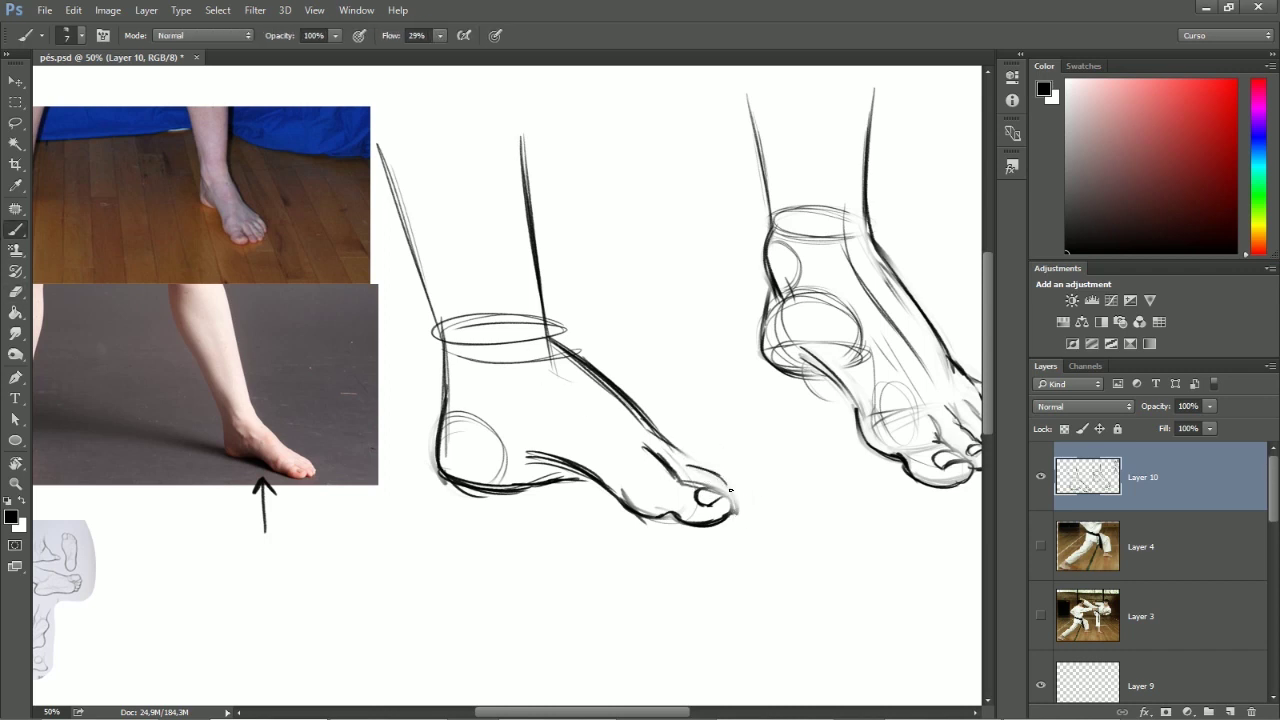
Draw the smaller toes behind the big toe and redo the crease above it
{"action": "mouse_move", "coordinate": [686, 458]}
{"action": "left_mouse_down"}
{"action": "mouse_move", "coordinate": [719, 466]}
{"action": "mouse_move", "coordinate": [740, 494]}
{"action": "left_mouse_up"}
{"action": "left_click_drag", "start_coordinate": [686, 450], "coordinate": [738, 484]}
{"action": "left_click_drag", "start_coordinate": [672, 446], "coordinate": [720, 462]}
{"action": "key", "text": "e"}
{"action": "key", "text": "b"}
{"action": "left_click_drag", "start_coordinate": [639, 449], "coordinate": [701, 486]}
{"action": "key", "text": "ctrl+z"}
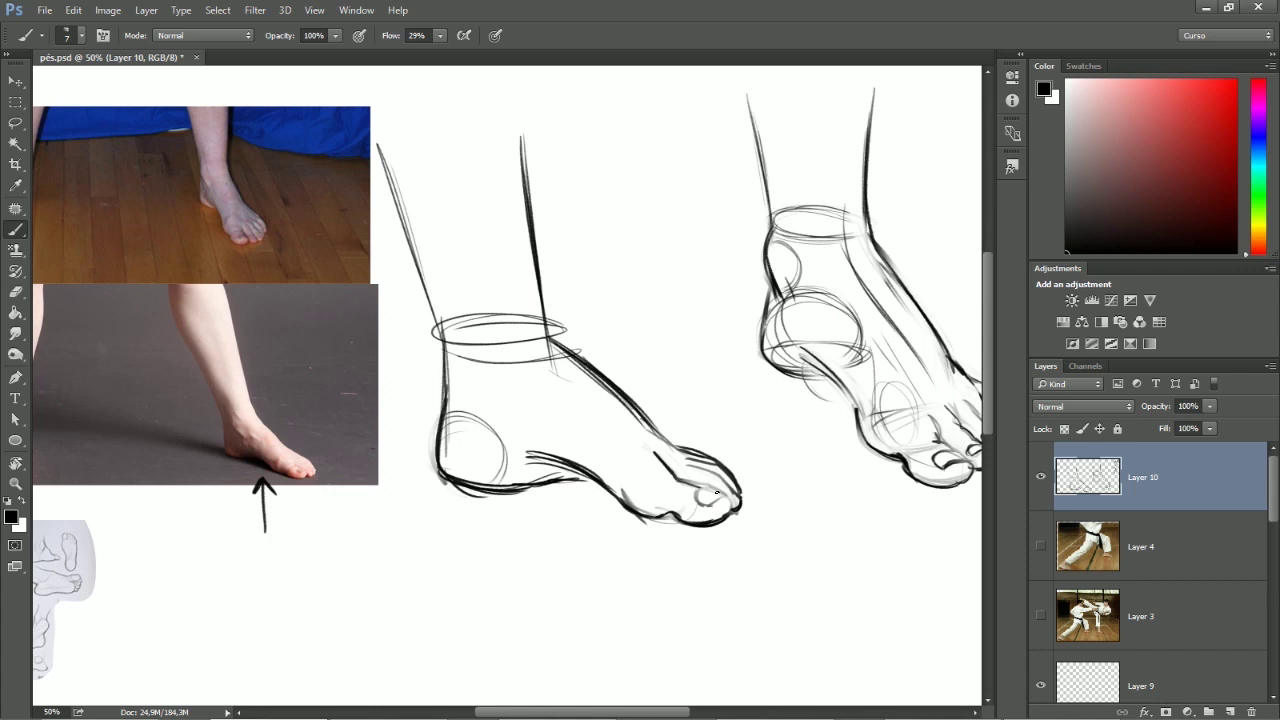
{"action": "mouse_move", "coordinate": [682, 464]}
{"action": "left_mouse_down"}
{"action": "mouse_move", "coordinate": [725, 483]}
{"action": "mouse_move", "coordinate": [714, 463]}
{"action": "left_mouse_up"}
Erase the thick upper instep line on the second foot and redraw it thinner from the ankle
{"action": "left_click_drag", "start_coordinate": [630, 406], "coordinate": [686, 446]}
{"action": "key", "text": "e"}
{"action": "left_click_drag", "start_coordinate": [560, 340], "coordinate": [614, 386]}
{"action": "key", "text": "b"}
{"action": "left_click_drag", "start_coordinate": [546, 318], "coordinate": [606, 386]}
{"action": "mouse_move", "coordinate": [546, 317]}
{"action": "left_mouse_down"}
{"action": "mouse_move", "coordinate": [563, 348]}
{"action": "mouse_move", "coordinate": [642, 410]}
{"action": "left_mouse_up"}
{"action": "left_click_drag", "start_coordinate": [568, 358], "coordinate": [668, 437]}
{"action": "key", "text": "e"}
{"action": "key", "text": "b"}
Thin out the lower instep line and redraw it down to the base of the toes
{"action": "key", "text": "e"}
{"action": "left_click_drag", "start_coordinate": [595, 394], "coordinate": [650, 438]}
{"action": "key", "text": "b"}
{"action": "mouse_move", "coordinate": [578, 362]}
{"action": "left_mouse_down"}
{"action": "mouse_move", "coordinate": [680, 446]}
{"action": "mouse_move", "coordinate": [672, 458]}
{"action": "mouse_move", "coordinate": [658, 436]}
{"action": "left_mouse_up"}
{"action": "key", "text": "e"}
{"action": "key", "text": "b"}
{"action": "left_click_drag", "start_coordinate": [632, 412], "coordinate": [676, 444]}
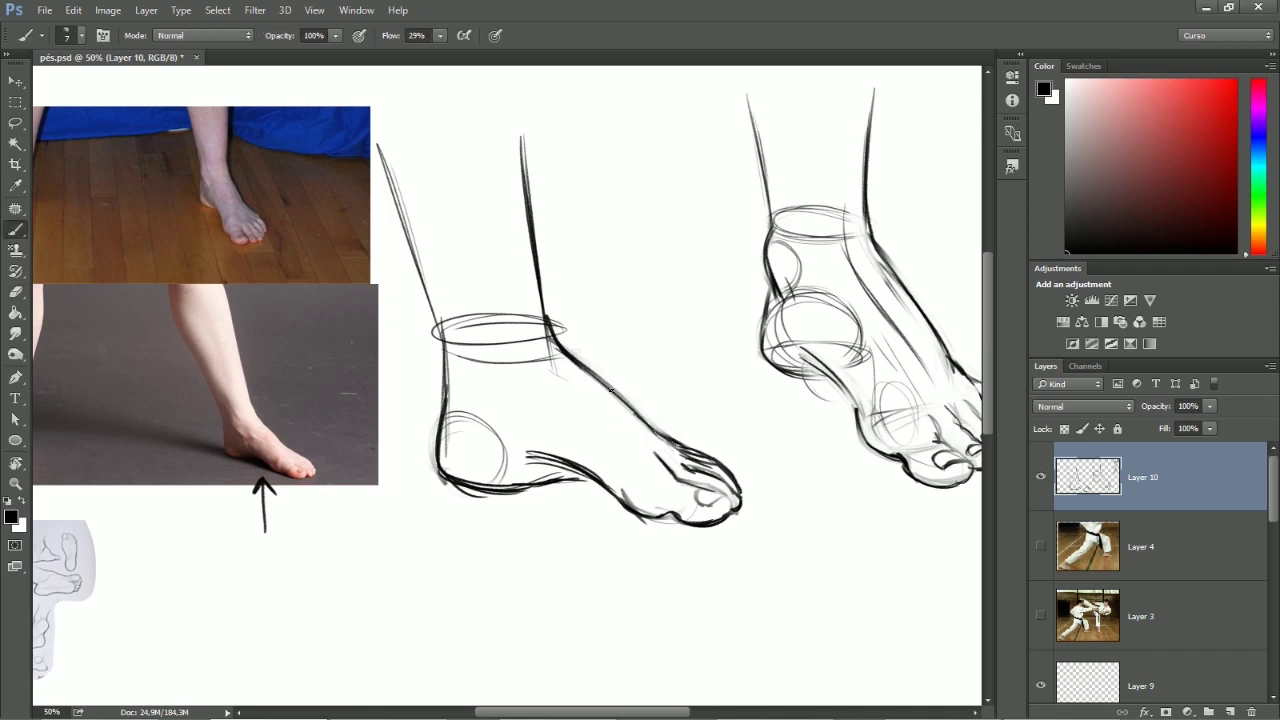
Darken the front of the ankle, then clean up the junction of heel and arch on the second foot
{"action": "left_click_drag", "start_coordinate": [534, 266], "coordinate": [550, 332]}
{"action": "key", "text": "e"}
{"action": "mouse_move", "coordinate": [546, 462]}
{"action": "left_mouse_down"}
{"action": "mouse_move", "coordinate": [583, 480]}
{"action": "mouse_move", "coordinate": [523, 457]}
{"action": "mouse_move", "coordinate": [612, 493]}
{"action": "left_mouse_up"}
{"action": "key", "text": "b"}
{"action": "mouse_move", "coordinate": [532, 475]}
{"action": "left_mouse_down"}
{"action": "mouse_move", "coordinate": [553, 474]}
{"action": "mouse_move", "coordinate": [518, 472]}
{"action": "mouse_move", "coordinate": [575, 477]}
{"action": "left_mouse_up"}
Draw a simple L-shaped diagram in the space between the two foot drawings
{"action": "mouse_move", "coordinate": [610, 176]}
{"action": "left_mouse_down"}
{"action": "mouse_move", "coordinate": [596, 268]}
{"action": "mouse_move", "coordinate": [720, 283]}
{"action": "left_mouse_up"}
{"action": "left_click_drag", "start_coordinate": [802, 530], "coordinate": [623, 406]}
{"action": "key", "text": "ctrl+z"}
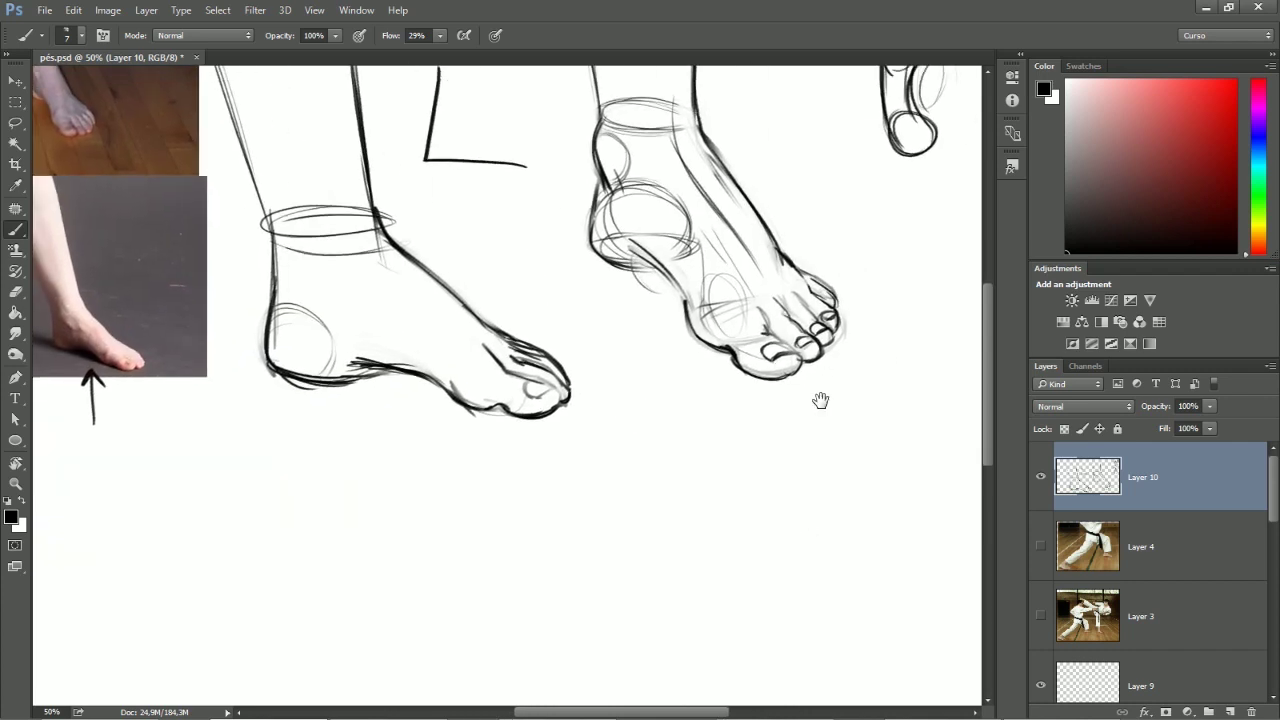
{"action": "left_click_drag", "start_coordinate": [831, 400], "coordinate": [641, 502]}
{"action": "mouse_move", "coordinate": [795, 326]}
{"action": "left_mouse_down"}
{"action": "mouse_move", "coordinate": [808, 345]}
{"action": "mouse_move", "coordinate": [772, 332]}
{"action": "left_mouse_up"}
{"action": "mouse_move", "coordinate": [781, 280]}
{"action": "left_mouse_down"}
{"action": "mouse_move", "coordinate": [740, 346]}
{"action": "mouse_move", "coordinate": [806, 422]}
{"action": "left_mouse_up"}
{"action": "left_click_drag", "start_coordinate": [742, 352], "coordinate": [831, 440]}
{"action": "left_click_drag", "start_coordinate": [816, 360], "coordinate": [843, 443]}
{"action": "left_click_drag", "start_coordinate": [806, 312], "coordinate": [843, 448]}
{"action": "left_click_drag", "start_coordinate": [809, 340], "coordinate": [822, 272]}
{"action": "mouse_move", "coordinate": [762, 310]}
{"action": "left_mouse_down"}
{"action": "mouse_move", "coordinate": [830, 358]}
{"action": "mouse_move", "coordinate": [738, 348]}
{"action": "mouse_move", "coordinate": [822, 428]}
{"action": "left_mouse_up"}
{"action": "left_click_drag", "start_coordinate": [816, 350], "coordinate": [838, 440]}
{"action": "left_click_drag", "start_coordinate": [774, 392], "coordinate": [834, 436]}
{"action": "key", "text": "e"}
{"action": "mouse_move", "coordinate": [790, 400]}
{"action": "left_mouse_down"}
{"action": "mouse_move", "coordinate": [766, 280]}
{"action": "mouse_move", "coordinate": [834, 443]}
{"action": "left_mouse_up"}
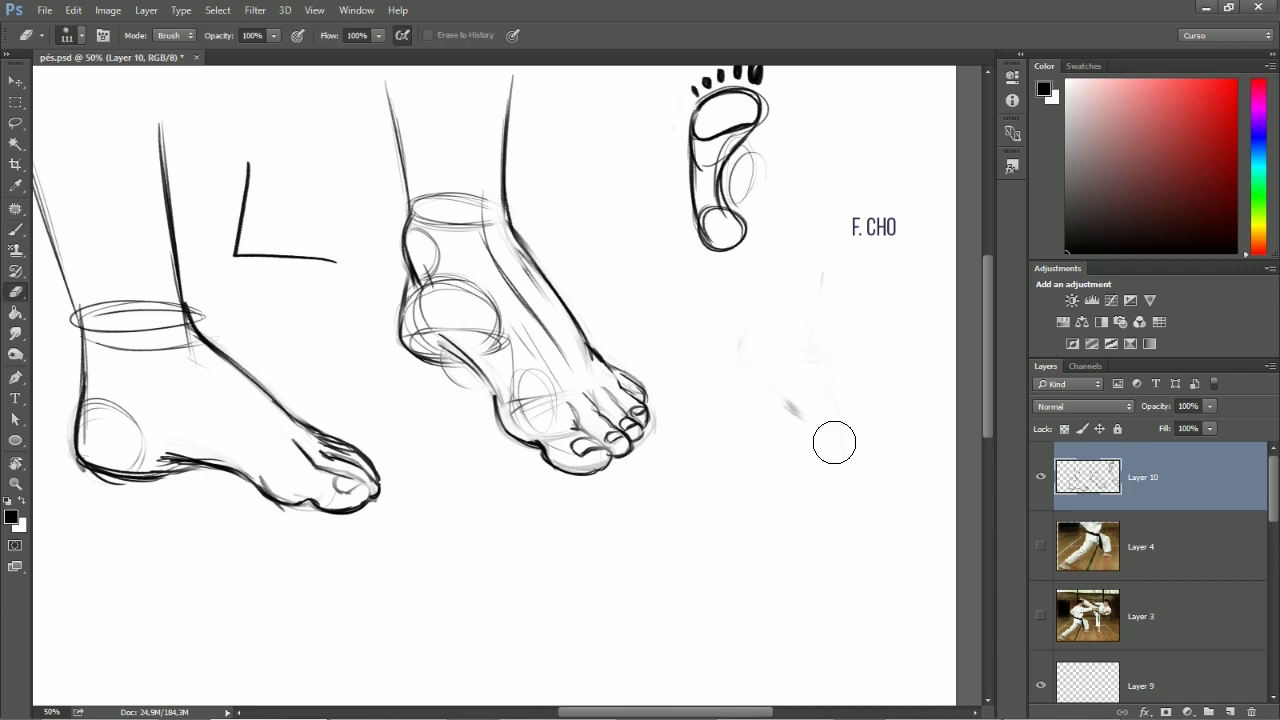
Draw a round cartoon head with two large overlapping circular eyes in the empty area below the footprint diagram
{"action": "key", "text": "b"}
{"action": "left_click_drag", "start_coordinate": [860, 352], "coordinate": [858, 338]}
{"action": "mouse_move", "coordinate": [776, 366]}
{"action": "left_mouse_down"}
{"action": "mouse_move", "coordinate": [762, 430]}
{"action": "mouse_move", "coordinate": [758, 404]}
{"action": "left_mouse_up"}
{"action": "left_click_drag", "start_coordinate": [806, 378], "coordinate": [808, 386]}
{"action": "mouse_move", "coordinate": [848, 352]}
{"action": "left_mouse_down"}
{"action": "mouse_move", "coordinate": [820, 395]}
{"action": "mouse_move", "coordinate": [872, 372]}
{"action": "left_mouse_up"}
{"action": "left_click_drag", "start_coordinate": [792, 401], "coordinate": [781, 373]}
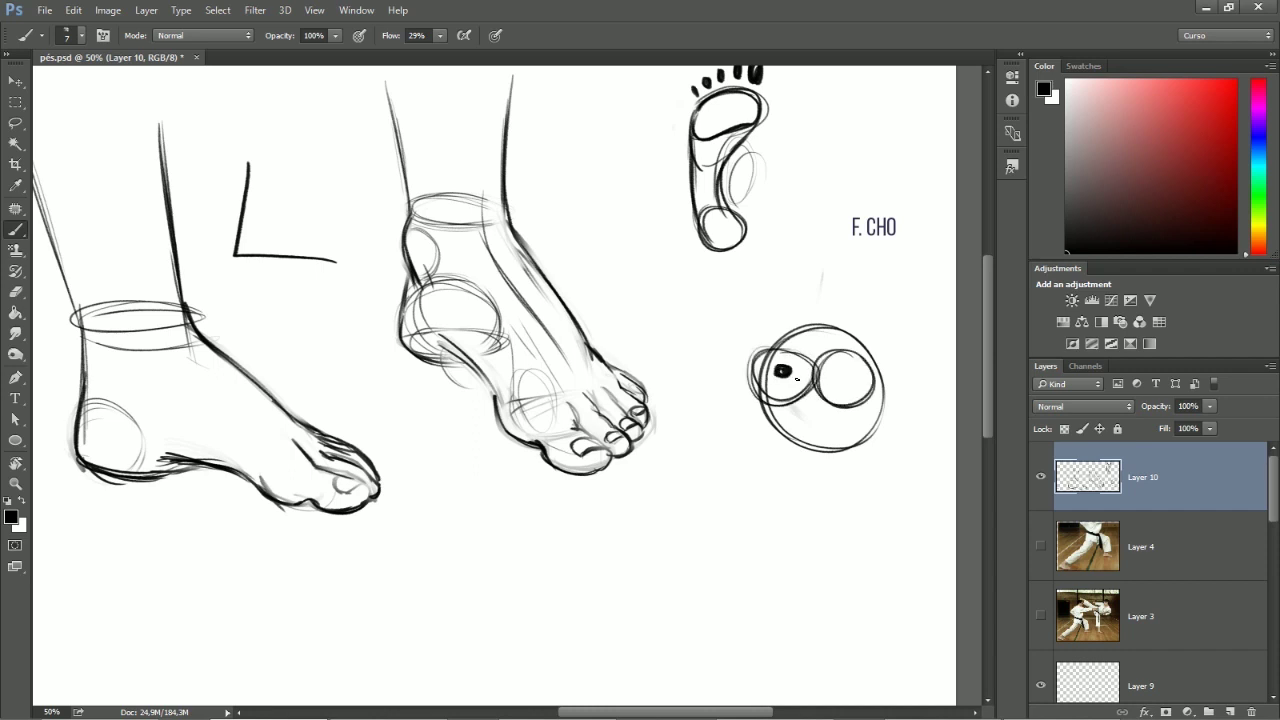
Give the cartoon character a mouth, arms, legs and laced shoes, and add an arrow pointing at the shoes
{"action": "left_click_drag", "start_coordinate": [884, 362], "coordinate": [892, 466]}
{"action": "left_click_drag", "start_coordinate": [772, 413], "coordinate": [846, 417]}
{"action": "mouse_move", "coordinate": [748, 418]}
{"action": "left_mouse_down"}
{"action": "mouse_move", "coordinate": [896, 486]}
{"action": "mouse_move", "coordinate": [750, 474]}
{"action": "mouse_move", "coordinate": [766, 477]}
{"action": "left_mouse_up"}
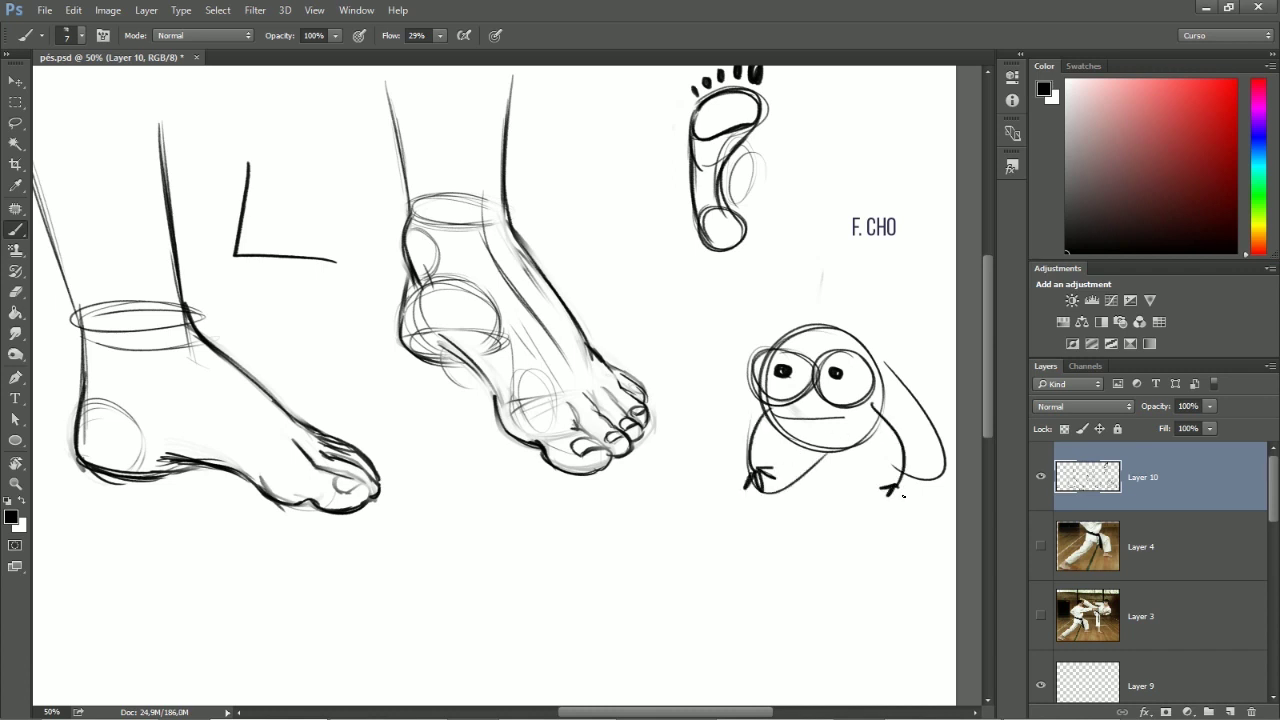
{"action": "left_click_drag", "start_coordinate": [810, 456], "coordinate": [796, 510]}
{"action": "mouse_move", "coordinate": [852, 440]}
{"action": "left_mouse_down"}
{"action": "mouse_move", "coordinate": [841, 509]}
{"action": "mouse_move", "coordinate": [795, 504]}
{"action": "mouse_move", "coordinate": [750, 548]}
{"action": "mouse_move", "coordinate": [833, 526]}
{"action": "mouse_move", "coordinate": [818, 555]}
{"action": "mouse_move", "coordinate": [883, 542]}
{"action": "left_mouse_up"}
{"action": "left_click_drag", "start_coordinate": [760, 516], "coordinate": [855, 514]}
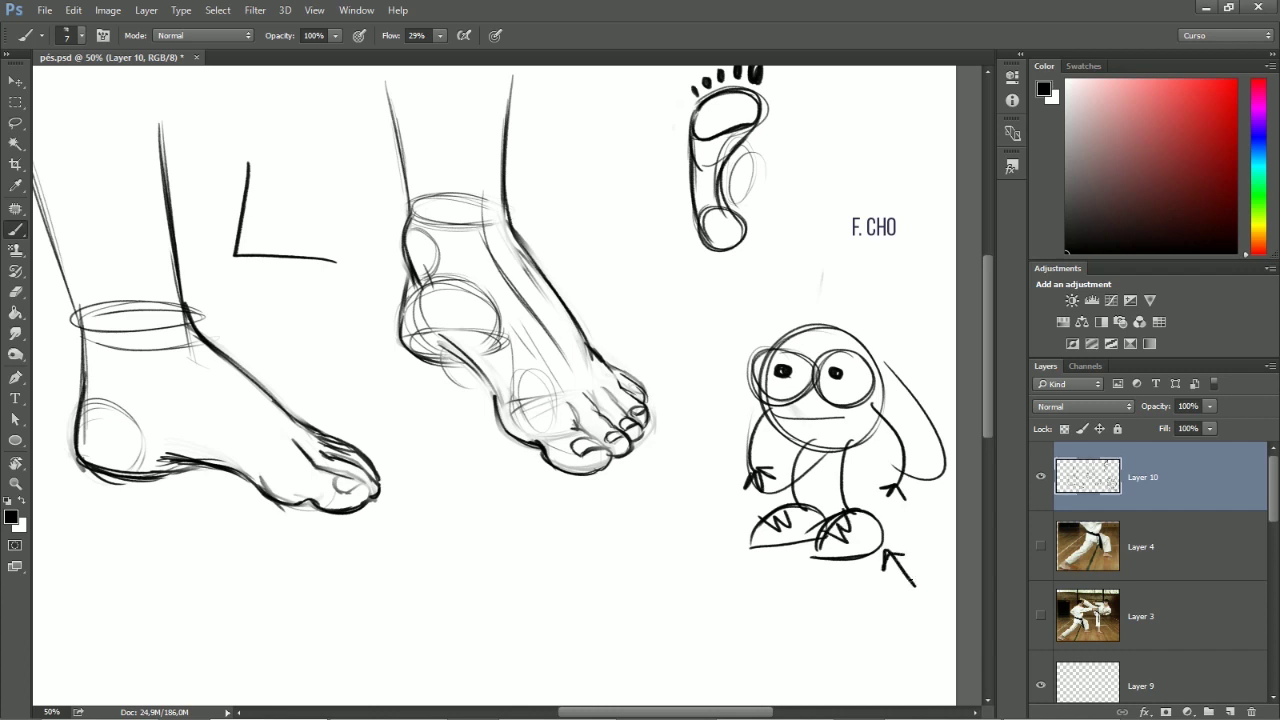
Lighten the outer line of the character's eye, then sketch an arrow-like mark below the shoes and undo the last strokes
{"action": "left_click_drag", "start_coordinate": [678, 570], "coordinate": [644, 474]}
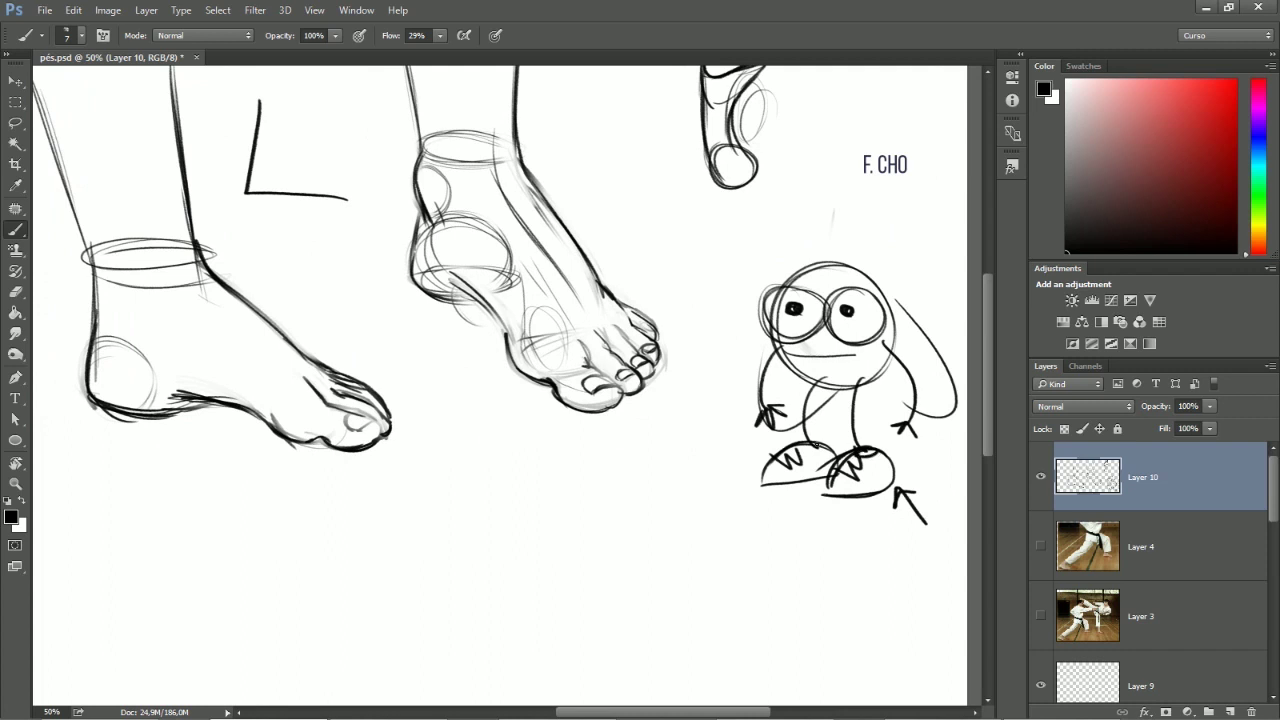
{"action": "key", "text": "e"}
{"action": "mouse_move", "coordinate": [785, 292]}
{"action": "left_mouse_down"}
{"action": "mouse_move", "coordinate": [772, 316]}
{"action": "mouse_move", "coordinate": [800, 341]}
{"action": "left_mouse_up"}
{"action": "key", "text": "b"}
{"action": "left_click_drag", "start_coordinate": [880, 513], "coordinate": [876, 572]}
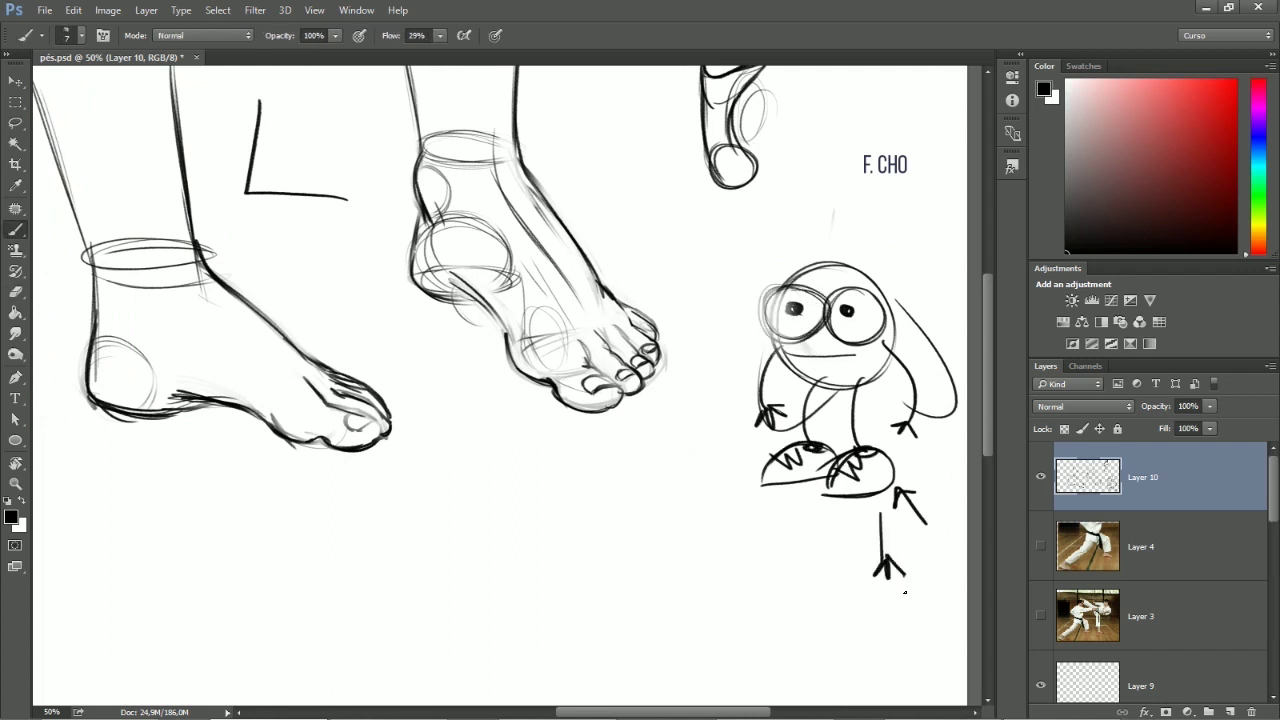
{"action": "key", "text": "ctrl+alt+z"}
{"action": "key", "text": "ctrl+alt+z"}
Draw a curved arrow between the two foot drawings and an arrow beneath the side-view foot in the grey-background photo
{"action": "left_click_drag", "start_coordinate": [616, 453], "coordinate": [964, 390]}
{"action": "mouse_move", "coordinate": [508, 379]}
{"action": "left_mouse_down"}
{"action": "mouse_move", "coordinate": [851, 311]}
{"action": "mouse_move", "coordinate": [515, 383]}
{"action": "mouse_move", "coordinate": [330, 442]}
{"action": "left_mouse_up"}
{"action": "key", "text": "ctrl+z"}
{"action": "left_click_drag", "start_coordinate": [468, 305], "coordinate": [561, 267]}
{"action": "mouse_move", "coordinate": [445, 329]}
{"action": "left_mouse_down"}
{"action": "mouse_move", "coordinate": [665, 324]}
{"action": "mouse_move", "coordinate": [720, 284]}
{"action": "left_mouse_up"}
{"action": "left_click_drag", "start_coordinate": [451, 397], "coordinate": [612, 422]}
Add an arrow pointing at the front-view foot in the grey-background photo
{"action": "key", "text": "v"}
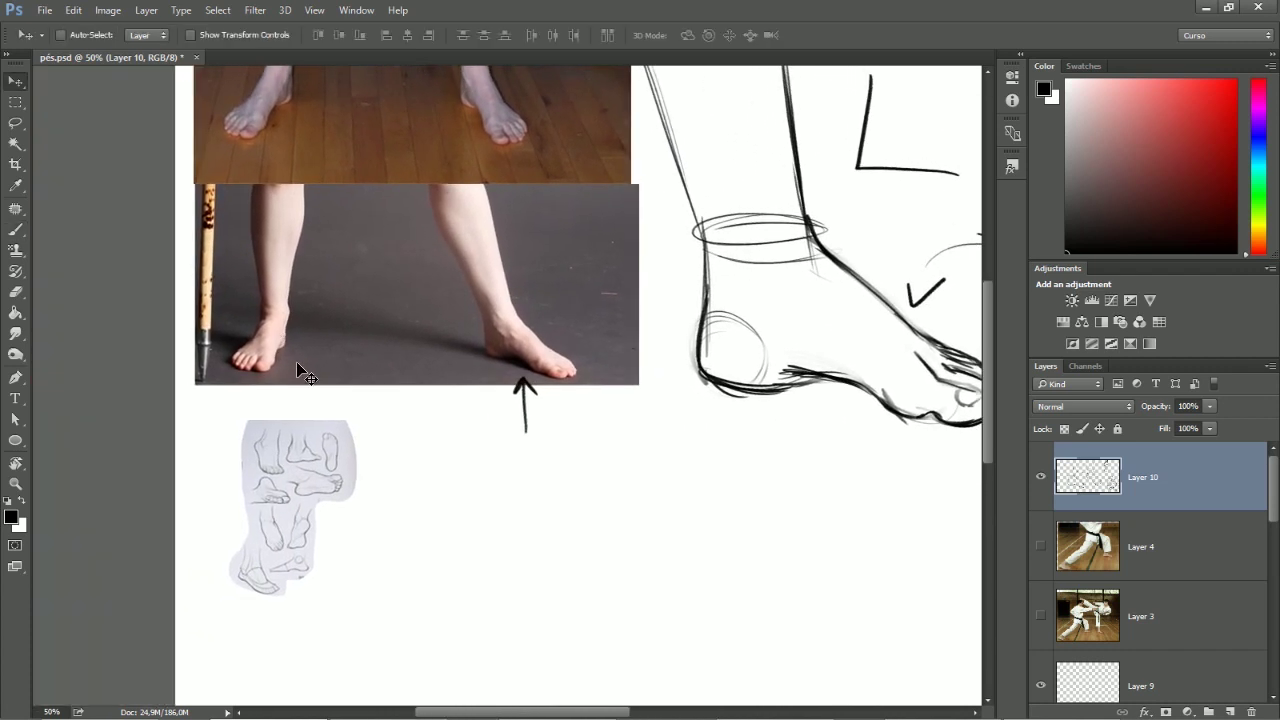
{"action": "key", "text": "b"}
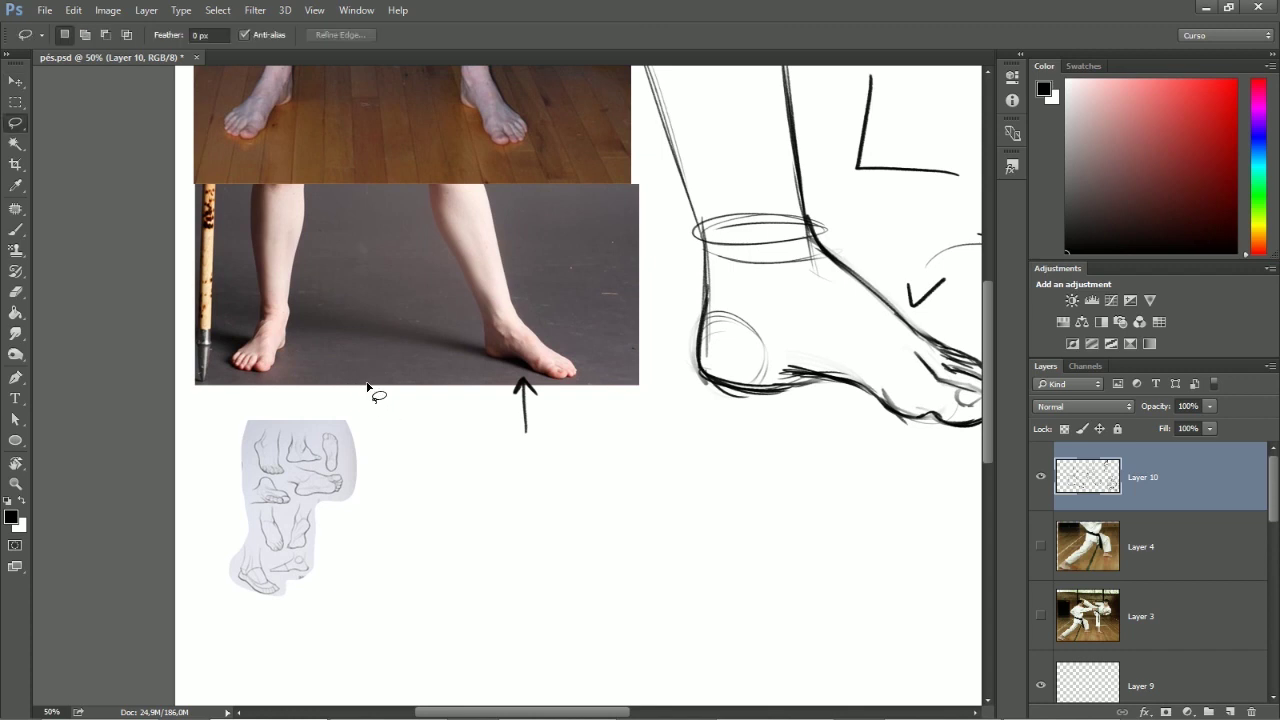
{"action": "left_click_drag", "start_coordinate": [329, 408], "coordinate": [299, 360]}
{"action": "left_click_drag", "start_coordinate": [299, 360], "coordinate": [296, 379]}
{"action": "left_click_drag", "start_coordinate": [583, 442], "coordinate": [467, 351]}
{"action": "left_click_drag", "start_coordinate": [581, 415], "coordinate": [598, 379]}
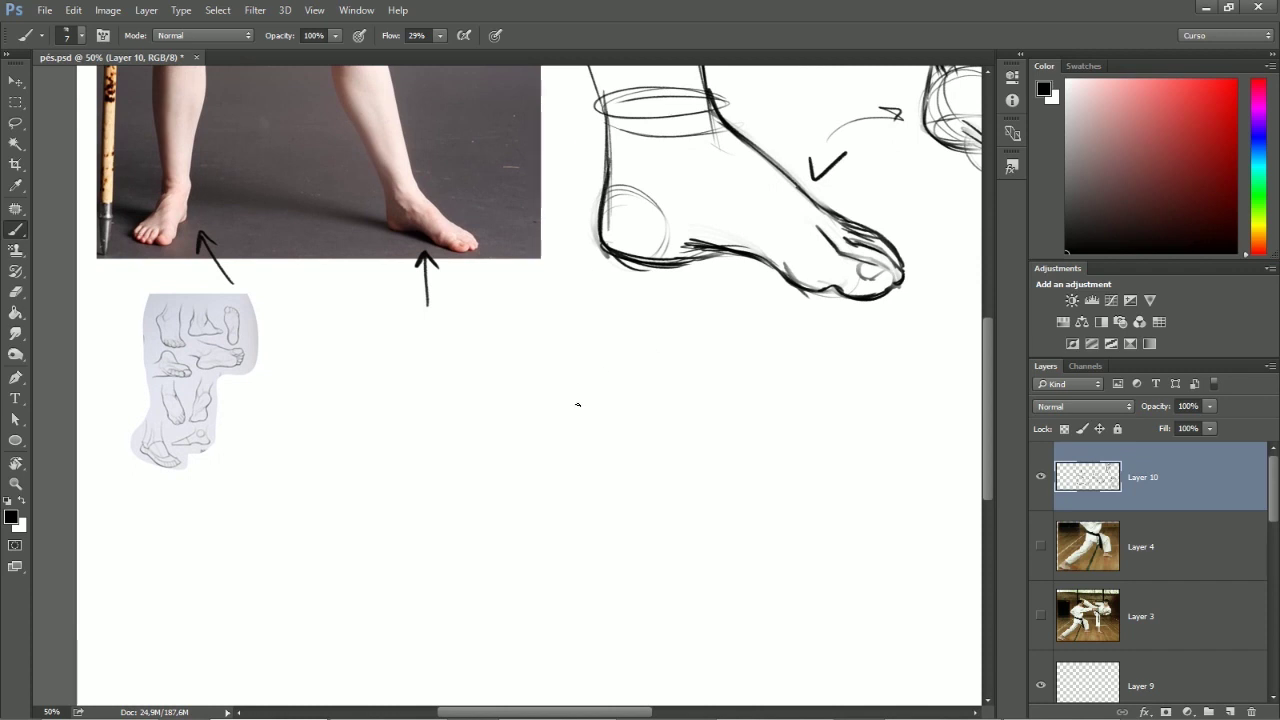
Start a front-view foot below the photo with an ankle ellipse and two lower-leg lines, cleaning up the inner ankle
{"action": "left_click_drag", "start_coordinate": [545, 372], "coordinate": [571, 331]}
{"action": "mouse_move", "coordinate": [500, 358]}
{"action": "left_mouse_down"}
{"action": "mouse_move", "coordinate": [522, 381]}
{"action": "mouse_move", "coordinate": [497, 363]}
{"action": "mouse_move", "coordinate": [588, 373]}
{"action": "mouse_move", "coordinate": [596, 272]}
{"action": "mouse_move", "coordinate": [600, 400]}
{"action": "mouse_move", "coordinate": [584, 436]}
{"action": "left_mouse_up"}
{"action": "key", "text": "e"}
{"action": "mouse_move", "coordinate": [596, 362]}
{"action": "left_mouse_down"}
{"action": "mouse_move", "coordinate": [595, 411]}
{"action": "mouse_move", "coordinate": [598, 362]}
{"action": "left_mouse_up"}
{"action": "key", "text": "b"}
{"action": "left_click_drag", "start_coordinate": [594, 324], "coordinate": [598, 414]}
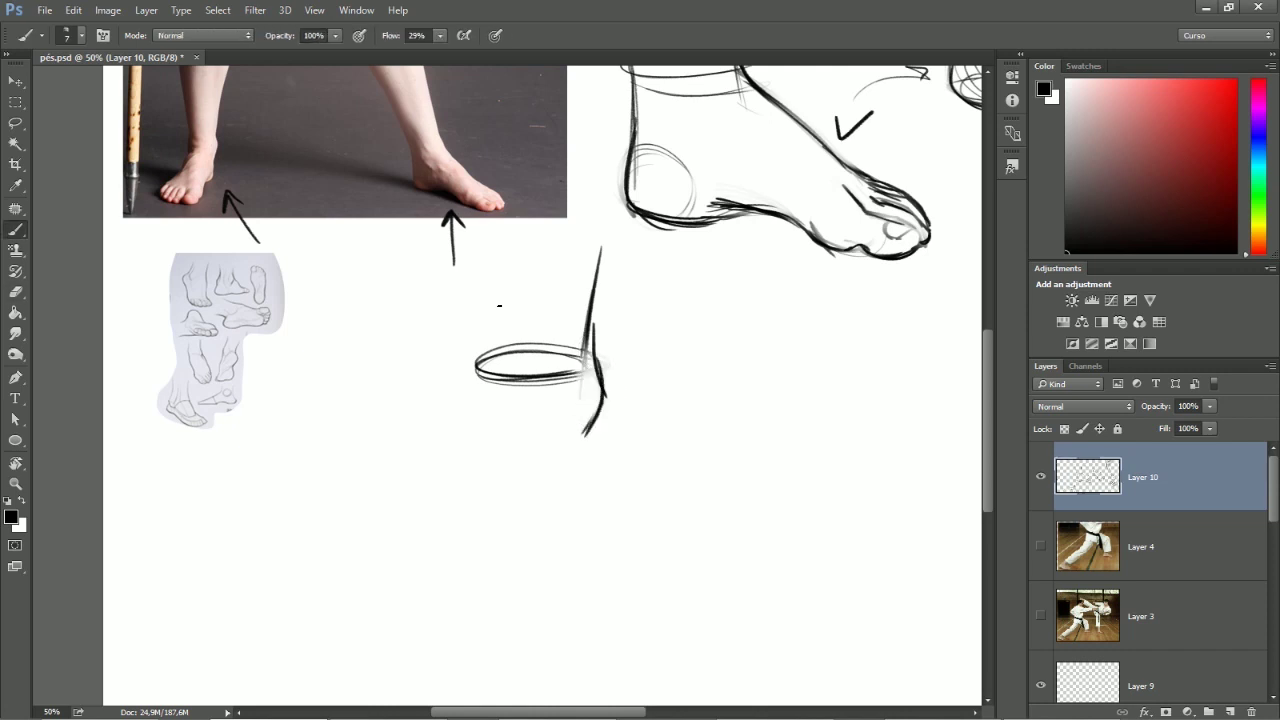
{"action": "left_click_drag", "start_coordinate": [485, 388], "coordinate": [462, 224]}
Rough in both side contours of the front-view foot from the ankle, including the heel bulge on the inner side
{"action": "mouse_move", "coordinate": [488, 380]}
{"action": "left_mouse_down"}
{"action": "mouse_move", "coordinate": [484, 444]}
{"action": "mouse_move", "coordinate": [465, 478]}
{"action": "left_mouse_up"}
{"action": "left_click_drag", "start_coordinate": [494, 370], "coordinate": [444, 498]}
{"action": "mouse_move", "coordinate": [592, 404]}
{"action": "left_mouse_down"}
{"action": "mouse_move", "coordinate": [603, 477]}
{"action": "mouse_move", "coordinate": [580, 506]}
{"action": "left_mouse_up"}
{"action": "left_click_drag", "start_coordinate": [592, 440], "coordinate": [551, 546]}
{"action": "left_click_drag", "start_coordinate": [594, 462], "coordinate": [552, 578]}
{"action": "left_click_drag", "start_coordinate": [598, 445], "coordinate": [545, 610]}
Block in the instep arc, the ball of the foot and the line at the base of the toes
{"action": "mouse_move", "coordinate": [585, 470]}
{"action": "left_mouse_down"}
{"action": "mouse_move", "coordinate": [503, 397]}
{"action": "mouse_move", "coordinate": [466, 434]}
{"action": "left_mouse_up"}
{"action": "left_click_drag", "start_coordinate": [518, 371], "coordinate": [423, 557]}
{"action": "left_click_drag", "start_coordinate": [487, 404], "coordinate": [430, 527]}
{"action": "left_click_drag", "start_coordinate": [474, 432], "coordinate": [416, 560]}
{"action": "left_click_drag", "start_coordinate": [416, 560], "coordinate": [548, 570]}
{"action": "left_click_drag", "start_coordinate": [580, 490], "coordinate": [560, 566]}
{"action": "mouse_move", "coordinate": [572, 512]}
{"action": "left_mouse_down"}
{"action": "mouse_move", "coordinate": [562, 570]}
{"action": "mouse_move", "coordinate": [525, 600]}
{"action": "mouse_move", "coordinate": [555, 520]}
{"action": "mouse_move", "coordinate": [568, 580]}
{"action": "mouse_move", "coordinate": [534, 598]}
{"action": "mouse_move", "coordinate": [566, 577]}
{"action": "mouse_move", "coordinate": [562, 502]}
{"action": "mouse_move", "coordinate": [604, 468]}
{"action": "left_mouse_up"}
Clean up stray lines and strengthen the outer contour from the ankle down to the toes
{"action": "key", "text": "e"}
{"action": "key", "text": "b"}
{"action": "key", "text": "e"}
{"action": "key", "text": "b"}
{"action": "left_click_drag", "start_coordinate": [488, 366], "coordinate": [436, 544]}
Draw the big toe with its nail and divide the rest of the toe area into four smaller toes
{"action": "mouse_move", "coordinate": [470, 436]}
{"action": "left_mouse_down"}
{"action": "mouse_move", "coordinate": [417, 551]}
{"action": "mouse_move", "coordinate": [393, 576]}
{"action": "mouse_move", "coordinate": [392, 608]}
{"action": "mouse_move", "coordinate": [387, 598]}
{"action": "mouse_move", "coordinate": [432, 621]}
{"action": "mouse_move", "coordinate": [497, 618]}
{"action": "mouse_move", "coordinate": [492, 580]}
{"action": "mouse_move", "coordinate": [488, 626]}
{"action": "left_mouse_up"}
{"action": "mouse_move", "coordinate": [490, 580]}
{"action": "left_mouse_down"}
{"action": "mouse_move", "coordinate": [488, 630]}
{"action": "mouse_move", "coordinate": [522, 608]}
{"action": "mouse_move", "coordinate": [480, 616]}
{"action": "mouse_move", "coordinate": [533, 592]}
{"action": "mouse_move", "coordinate": [490, 602]}
{"action": "mouse_move", "coordinate": [484, 628]}
{"action": "mouse_move", "coordinate": [481, 612]}
{"action": "left_mouse_up"}
{"action": "key", "text": "e"}
{"action": "key", "text": "b"}
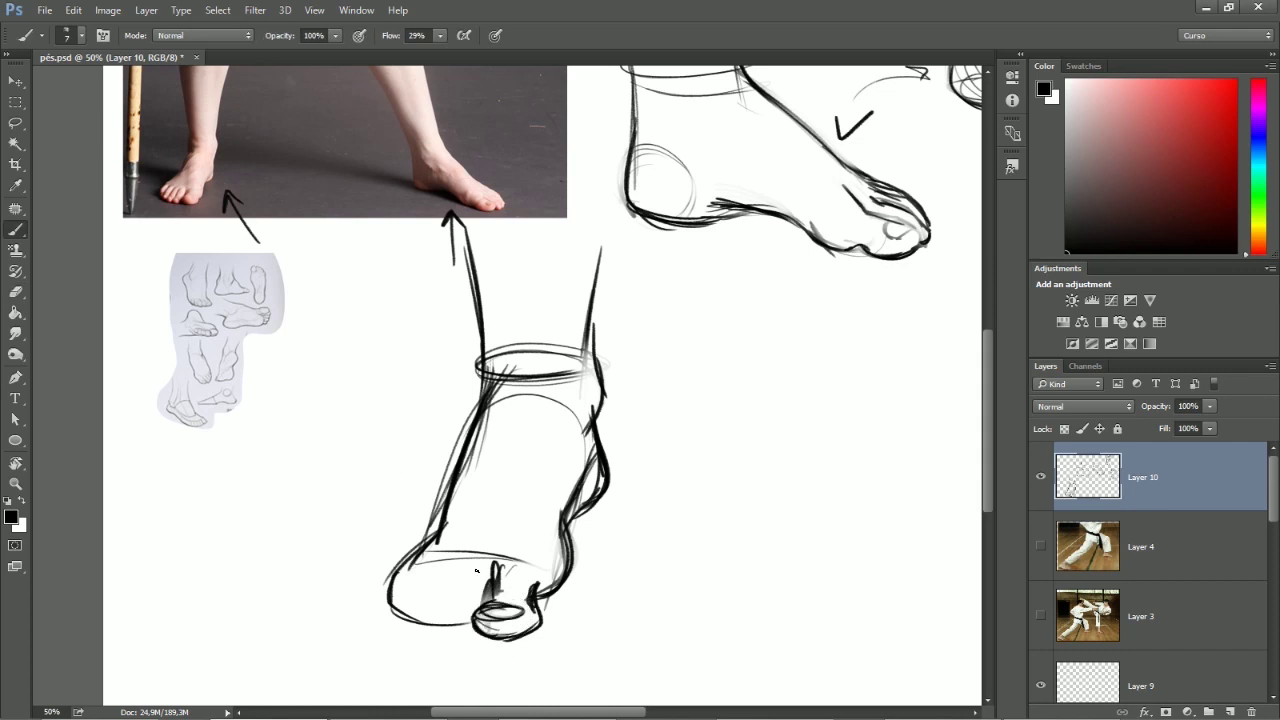
{"action": "mouse_move", "coordinate": [476, 562]}
{"action": "left_mouse_down"}
{"action": "mouse_move", "coordinate": [454, 627]}
{"action": "mouse_move", "coordinate": [432, 594]}
{"action": "left_mouse_up"}
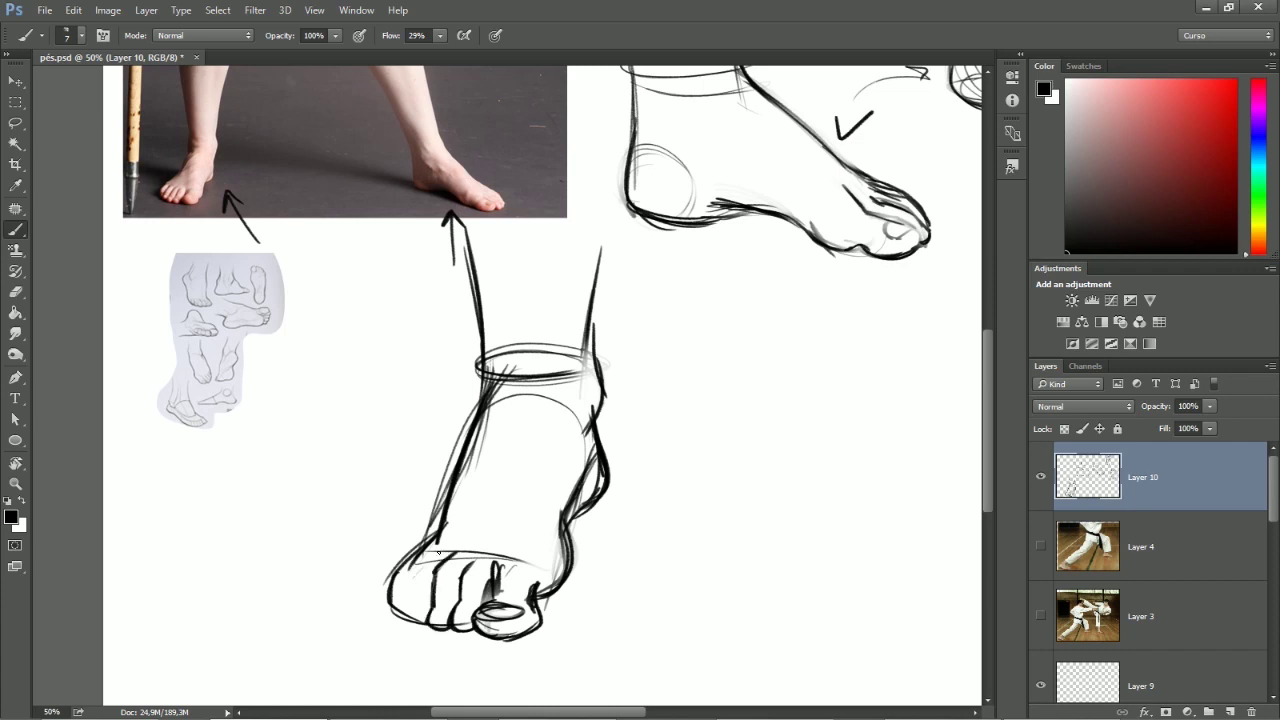
{"action": "left_click_drag", "start_coordinate": [395, 601], "coordinate": [428, 536]}
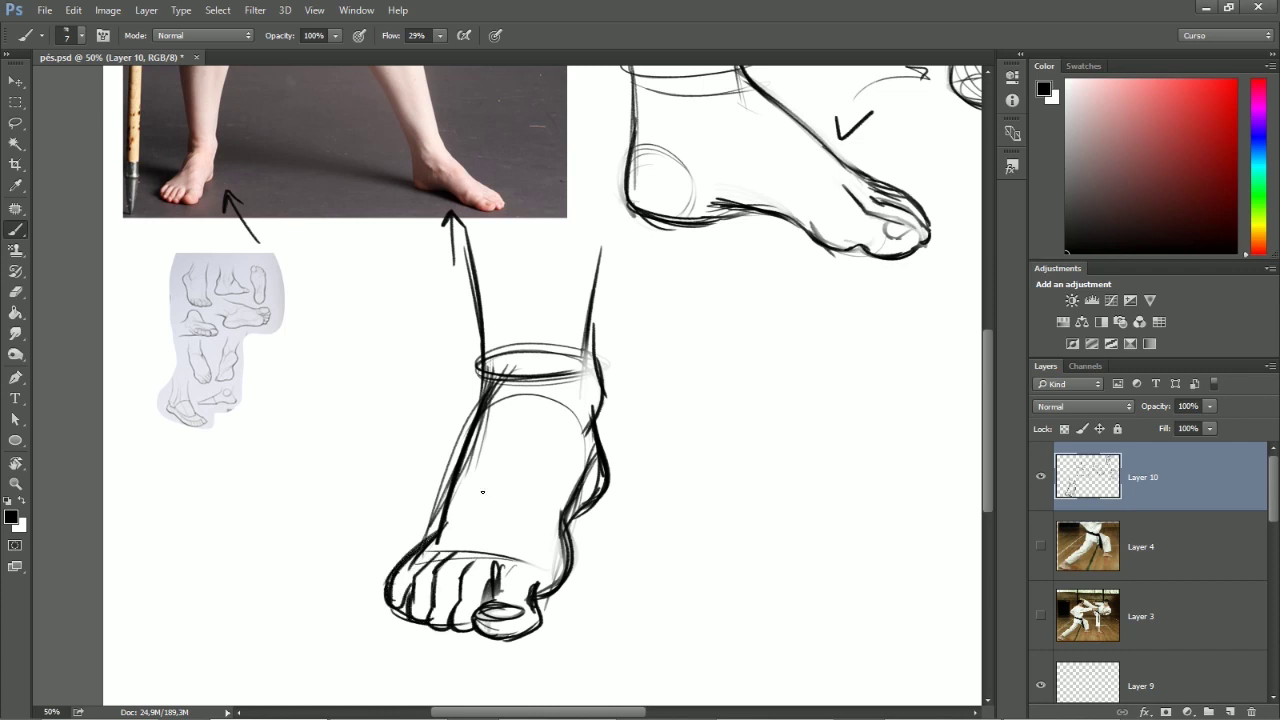
Erase the doubled lines along the foot's outer edge and redraw the contour from the little toe up to the ankle
{"action": "key", "text": "e"}
{"action": "left_click_drag", "start_coordinate": [474, 438], "coordinate": [414, 550]}
{"action": "left_click_drag", "start_coordinate": [474, 428], "coordinate": [446, 491]}
{"action": "key", "text": "b"}
{"action": "left_click_drag", "start_coordinate": [402, 578], "coordinate": [446, 526]}
{"action": "left_click_drag", "start_coordinate": [438, 545], "coordinate": [480, 414]}
{"action": "left_click_drag", "start_coordinate": [452, 482], "coordinate": [488, 334]}
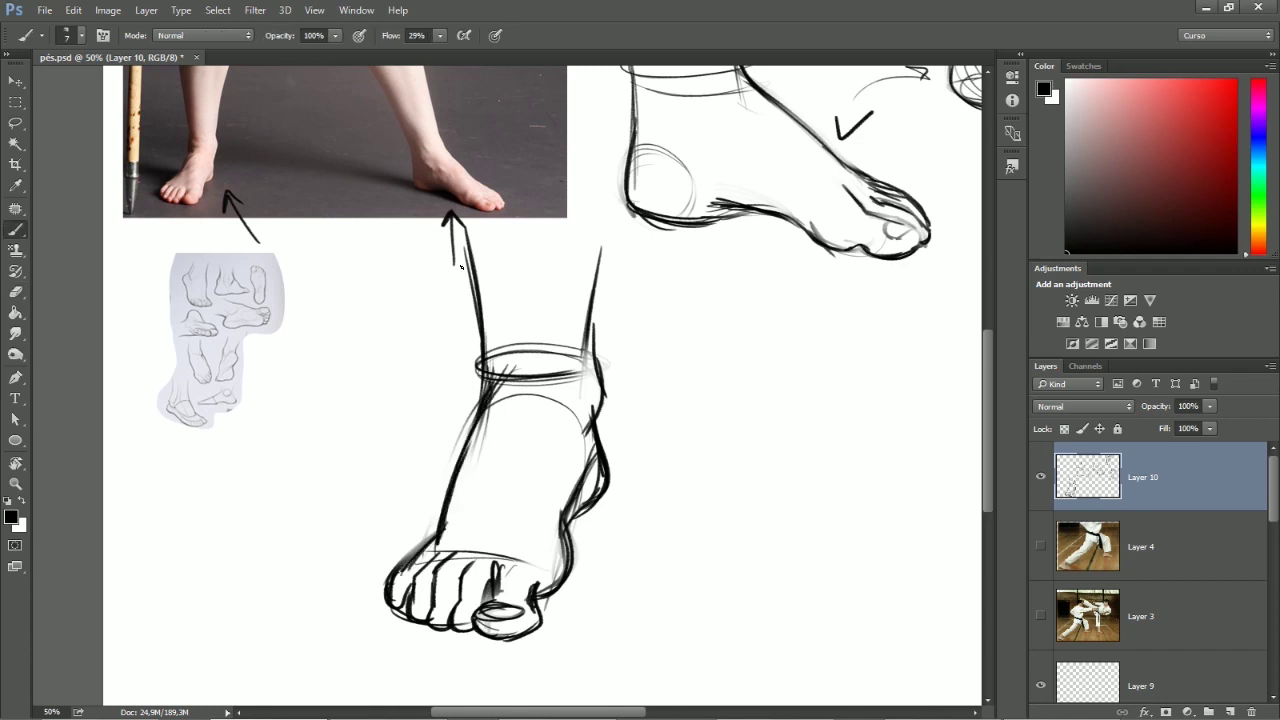
Pick a red colour, add a new layer above the line art, and reduce the line-art layer's opacity to 37%
{"action": "left_click", "coordinate": [1185, 105]}
{"action": "key", "text": "ctrl+shift+n"}
{"action": "key", "text": "Return"}
{"action": "left_click", "coordinate": [1140, 538]}
{"action": "left_click", "coordinate": [1206, 409]}
{"action": "left_click_drag", "start_coordinate": [1201, 412], "coordinate": [1160, 428]}
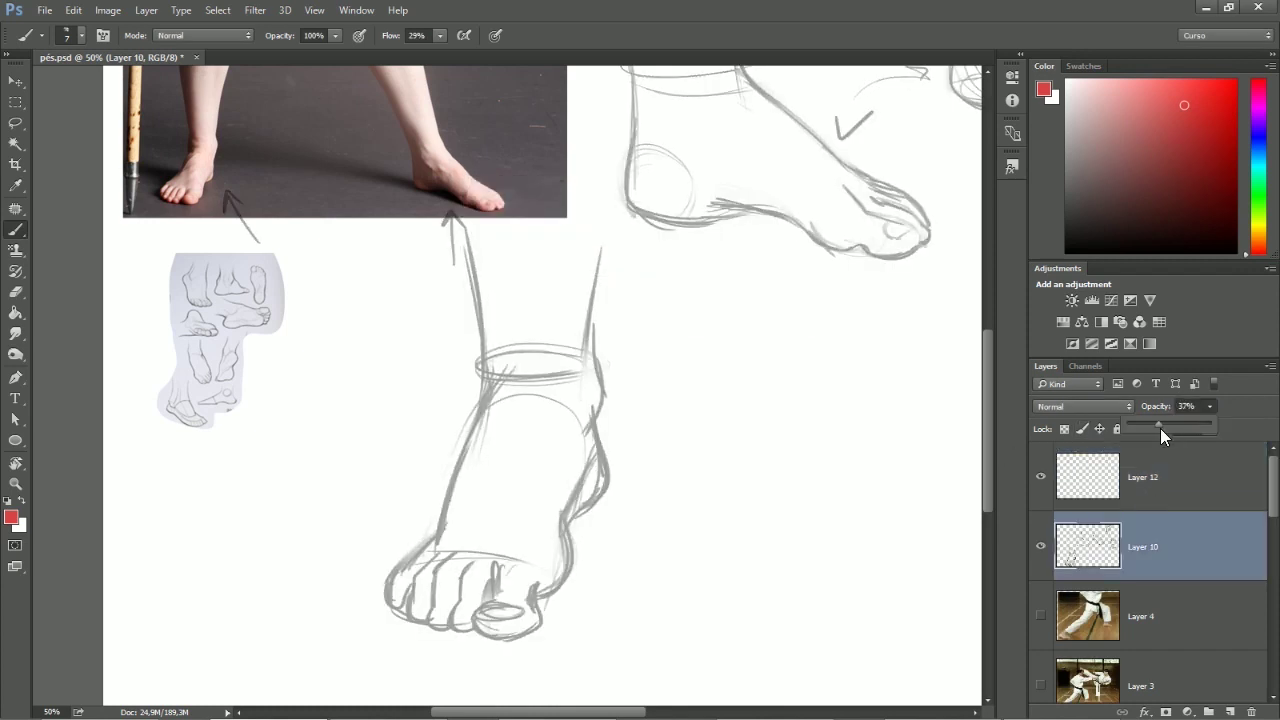
{"action": "left_click", "coordinate": [1151, 491]}
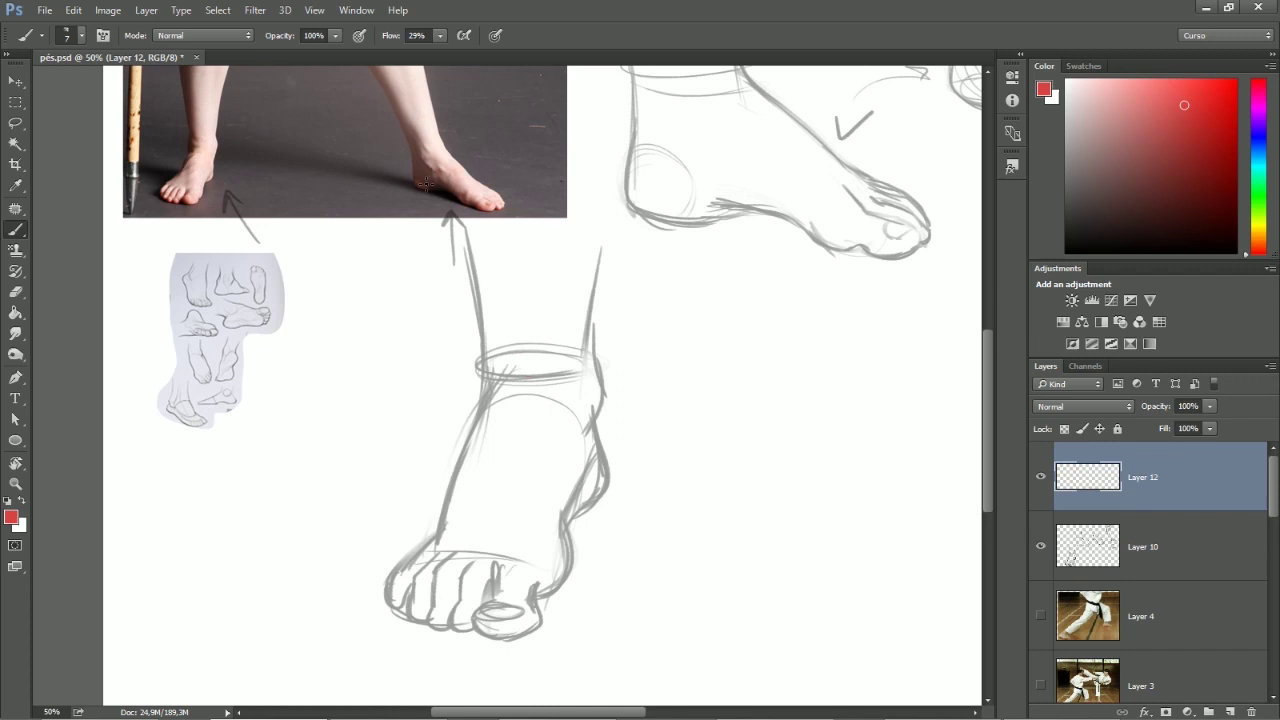
Circle the inner ankle bone in red and label the reference sketches "Frank cho" with an arrow
{"action": "mouse_move", "coordinate": [594, 388]}
{"action": "left_mouse_down"}
{"action": "mouse_move", "coordinate": [566, 412]}
{"action": "mouse_move", "coordinate": [596, 384]}
{"action": "left_mouse_up"}
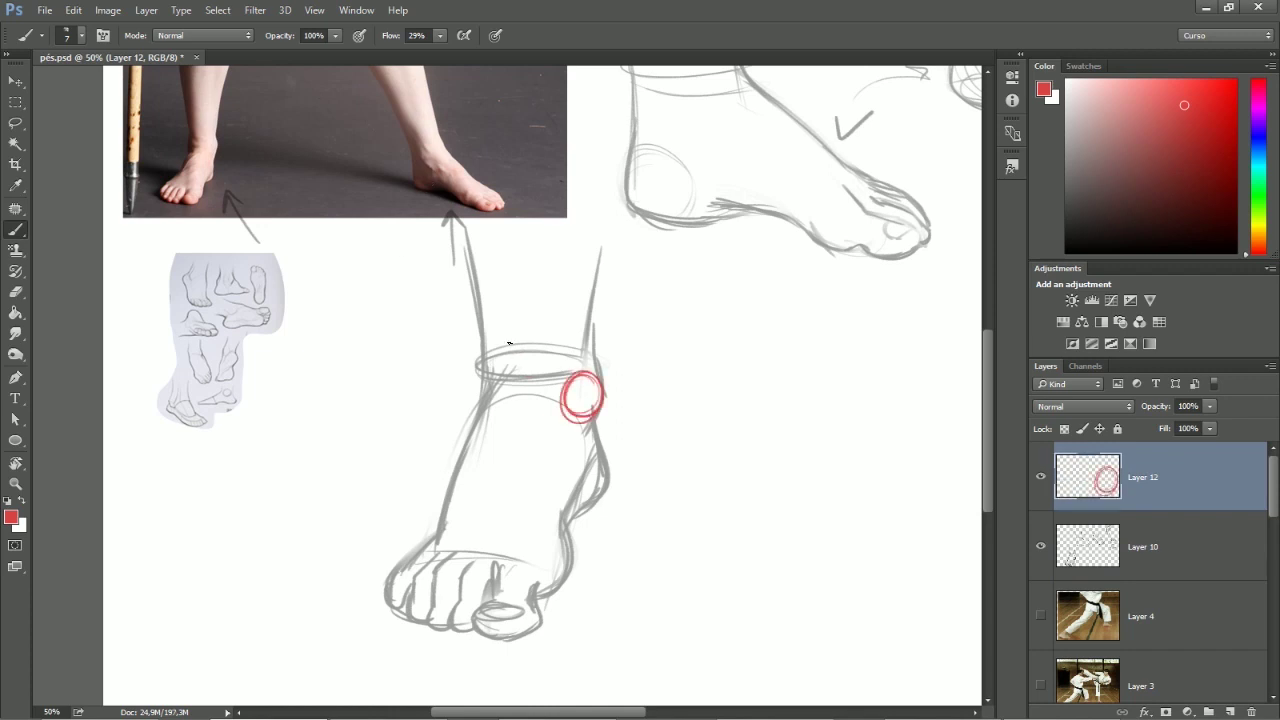
{"action": "mouse_move", "coordinate": [561, 390]}
{"action": "left_mouse_down"}
{"action": "mouse_move", "coordinate": [598, 398]}
{"action": "mouse_move", "coordinate": [570, 410]}
{"action": "mouse_move", "coordinate": [574, 380]}
{"action": "mouse_move", "coordinate": [598, 418]}
{"action": "left_mouse_up"}
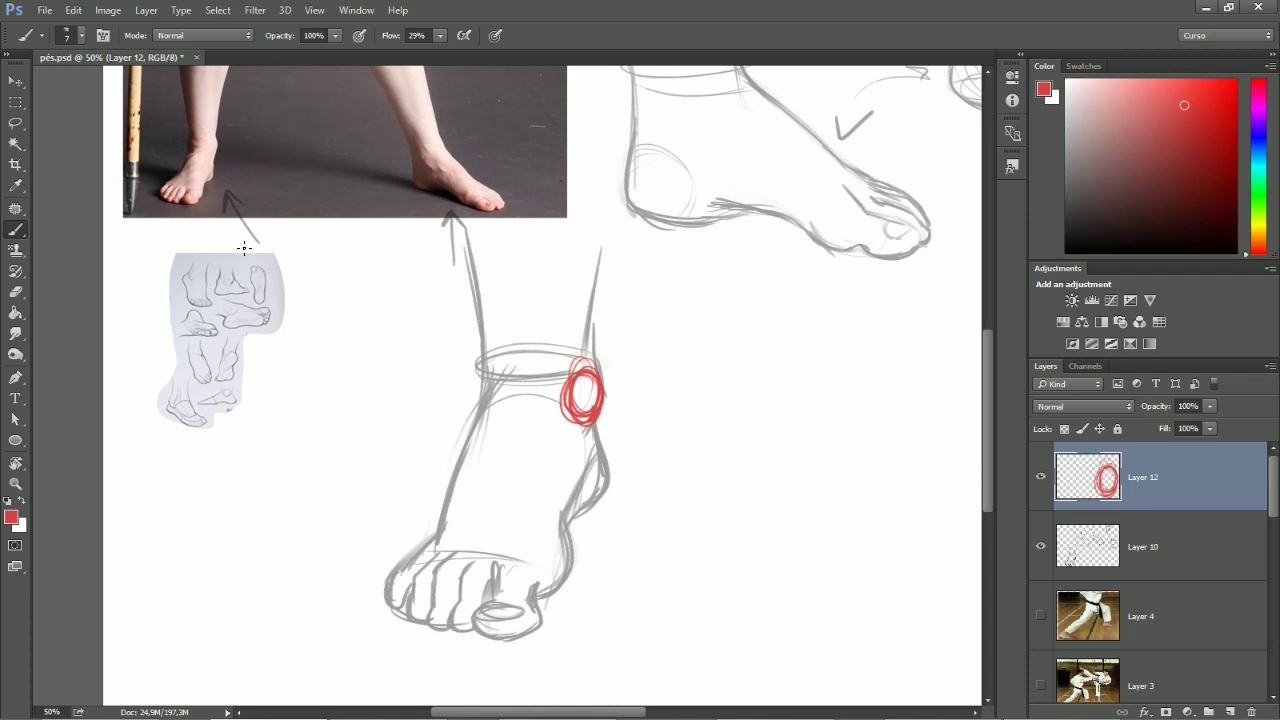
{"action": "mouse_move", "coordinate": [173, 400]}
{"action": "left_mouse_down"}
{"action": "mouse_move", "coordinate": [177, 472]}
{"action": "mouse_move", "coordinate": [149, 464]}
{"action": "mouse_move", "coordinate": [155, 452]}
{"action": "mouse_move", "coordinate": [193, 478]}
{"action": "mouse_move", "coordinate": [199, 454]}
{"action": "left_mouse_up"}
{"action": "key", "text": "ctrl+z"}
{"action": "left_click_drag", "start_coordinate": [197, 465], "coordinate": [206, 478]}
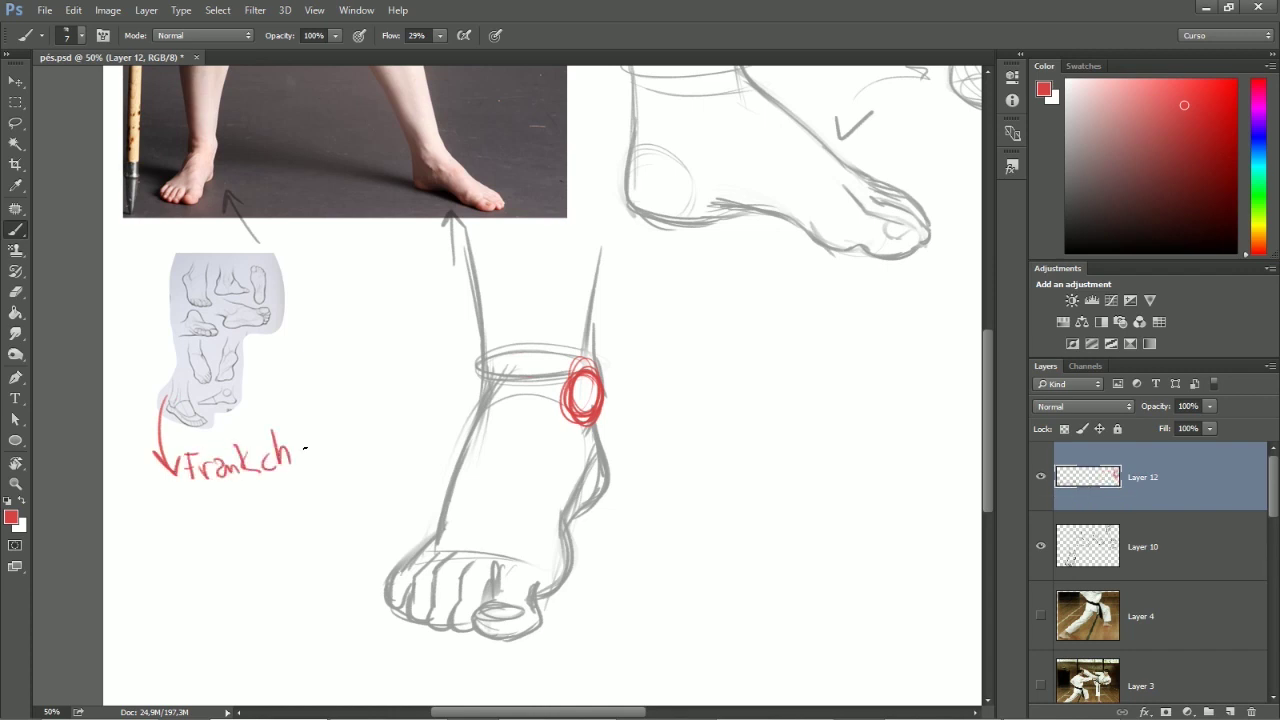
Mark the outer ankle bone in red and join it to the inner ankle bone with a slanted line
{"action": "mouse_move", "coordinate": [479, 386]}
{"action": "left_mouse_down"}
{"action": "mouse_move", "coordinate": [489, 347]}
{"action": "mouse_move", "coordinate": [488, 396]}
{"action": "left_mouse_up"}
{"action": "mouse_move", "coordinate": [486, 366]}
{"action": "left_mouse_down"}
{"action": "mouse_move", "coordinate": [572, 404]}
{"action": "mouse_move", "coordinate": [592, 433]}
{"action": "left_mouse_up"}
{"action": "key", "text": "ctrl+z"}
Sketch a small red diagram of a lower leg with both ankle bones beside the front-view foot
{"action": "mouse_move", "coordinate": [748, 315]}
{"action": "left_mouse_down"}
{"action": "mouse_move", "coordinate": [753, 433]}
{"action": "mouse_move", "coordinate": [788, 436]}
{"action": "mouse_move", "coordinate": [794, 462]}
{"action": "left_mouse_up"}
{"action": "left_click_drag", "start_coordinate": [748, 356], "coordinate": [745, 434]}
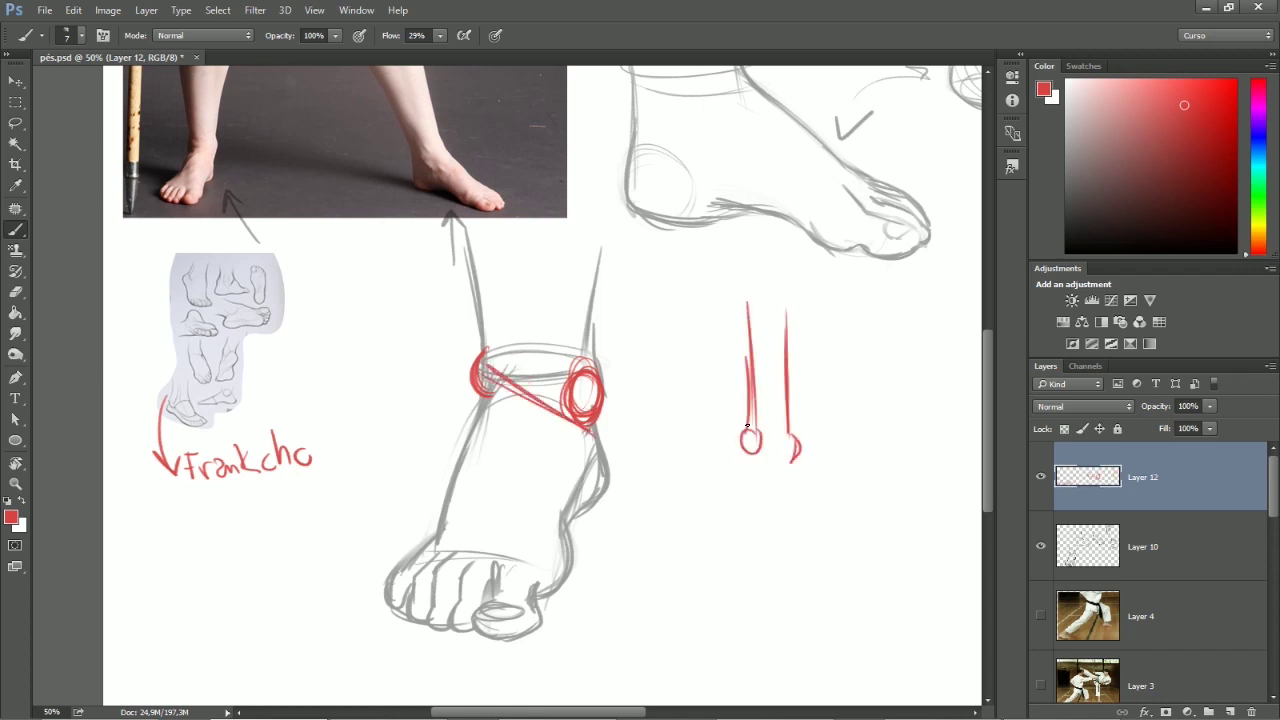
{"action": "left_click_drag", "start_coordinate": [788, 340], "coordinate": [796, 456]}
{"action": "left_click_drag", "start_coordinate": [794, 302], "coordinate": [790, 424]}
{"action": "left_click_drag", "start_coordinate": [727, 278], "coordinate": [753, 412]}
{"action": "mouse_move", "coordinate": [730, 296]}
{"action": "left_mouse_down"}
{"action": "mouse_move", "coordinate": [755, 436]}
{"action": "mouse_move", "coordinate": [789, 312]}
{"action": "mouse_move", "coordinate": [752, 450]}
{"action": "left_mouse_up"}
Refine the small leg diagram by erasing excess lines and reshaping the bumps of the ankle bones
{"action": "key", "text": "e"}
{"action": "key", "text": "b"}
{"action": "mouse_move", "coordinate": [794, 304]}
{"action": "left_mouse_down"}
{"action": "mouse_move", "coordinate": [785, 470]}
{"action": "mouse_move", "coordinate": [791, 460]}
{"action": "mouse_move", "coordinate": [751, 434]}
{"action": "mouse_move", "coordinate": [796, 456]}
{"action": "left_mouse_up"}
{"action": "key", "text": "e"}
{"action": "key", "text": "b"}
{"action": "key", "text": "e"}
{"action": "key", "text": "b"}
Draw slanted lines across the ankle bones of the small diagram and undo the last strokes
{"action": "left_click_drag", "start_coordinate": [711, 386], "coordinate": [822, 481]}
{"action": "left_click_drag", "start_coordinate": [701, 377], "coordinate": [825, 488]}
{"action": "key", "text": "ctrl+alt+z"}
{"action": "key", "text": "ctrl+alt+z"}
{"action": "key", "text": "ctrl+alt+z"}
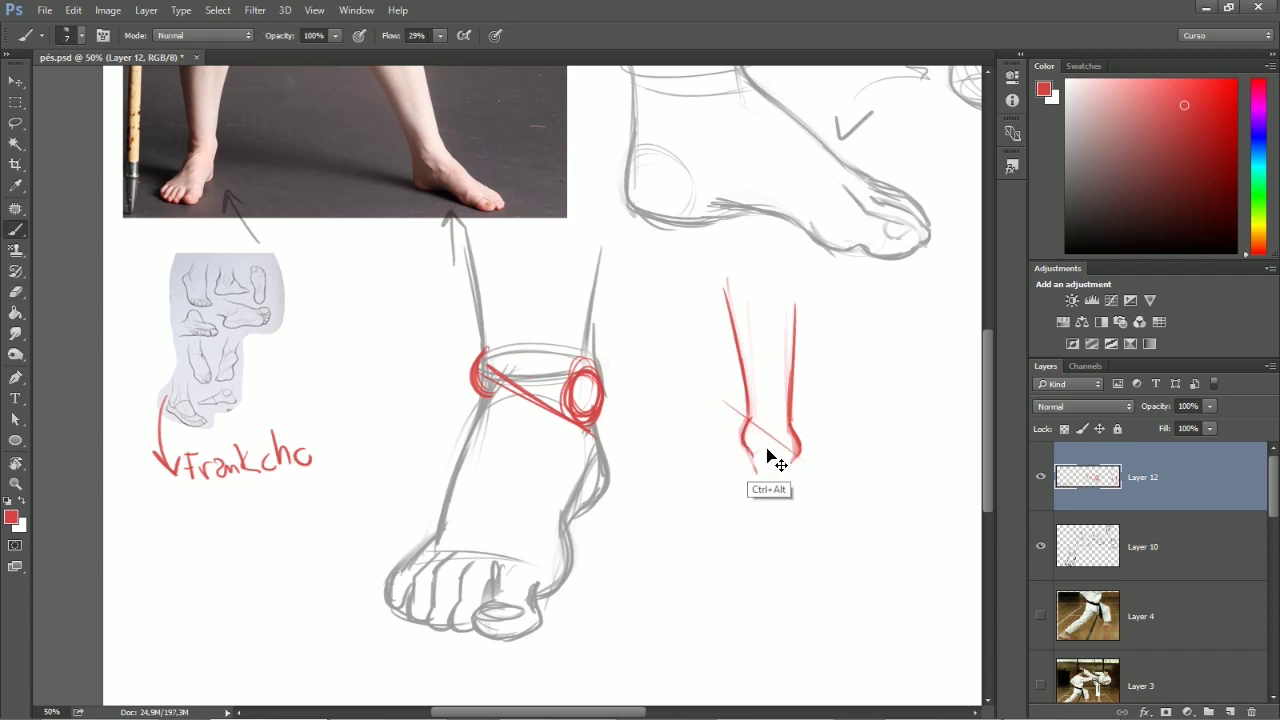
Try a level line across the small diagram's ankle, undo it, and erase the outer end of the slanted line
{"action": "left_click_drag", "start_coordinate": [727, 447], "coordinate": [821, 449]}
{"action": "key", "text": "ctrl+z"}
{"action": "key", "text": "ctrl+z"}
{"action": "key", "text": "e"}
{"action": "mouse_move", "coordinate": [722, 416]}
{"action": "left_mouse_down"}
{"action": "mouse_move", "coordinate": [813, 463]}
{"action": "mouse_move", "coordinate": [748, 449]}
{"action": "mouse_move", "coordinate": [741, 430]}
{"action": "left_mouse_up"}
{"action": "key", "text": "b"}
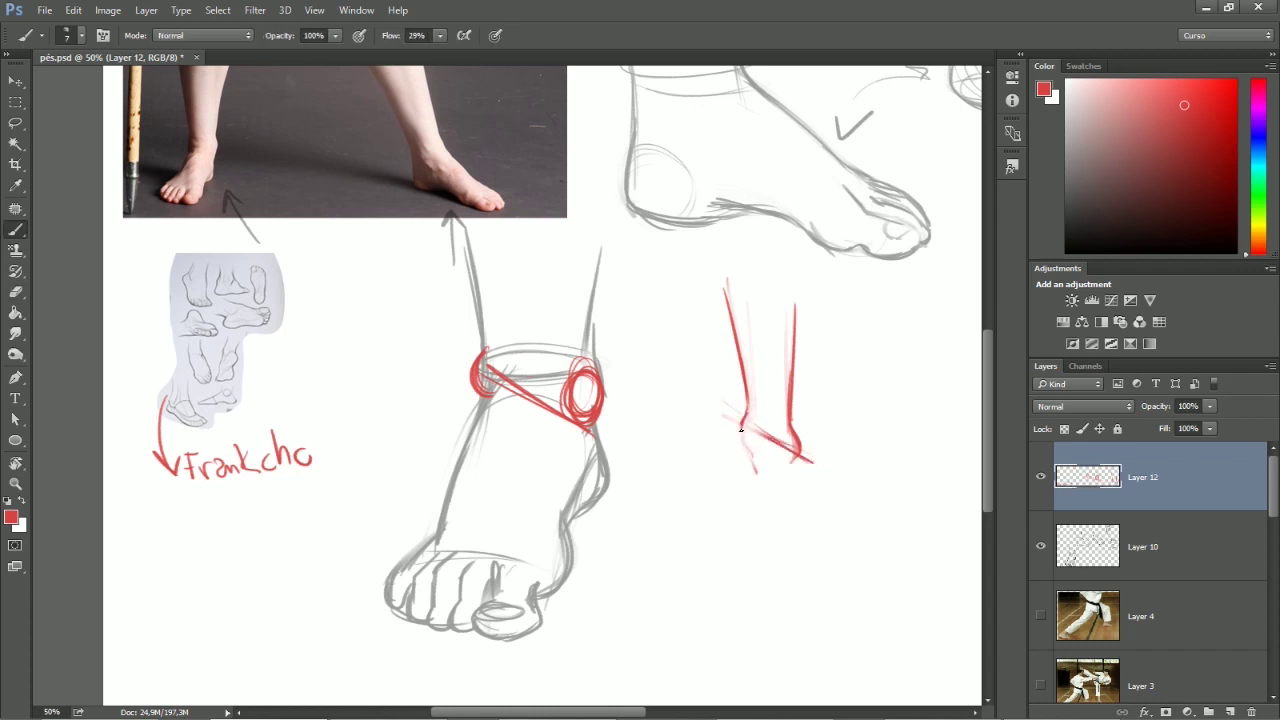
Complete the small diagram with a tapered instep and an ellipse for the toes, cleaning up the ankle
{"action": "mouse_move", "coordinate": [791, 479]}
{"action": "left_mouse_down"}
{"action": "mouse_move", "coordinate": [802, 510]}
{"action": "mouse_move", "coordinate": [760, 505]}
{"action": "mouse_move", "coordinate": [795, 500]}
{"action": "mouse_move", "coordinate": [801, 530]}
{"action": "mouse_move", "coordinate": [740, 508]}
{"action": "mouse_move", "coordinate": [728, 530]}
{"action": "mouse_move", "coordinate": [801, 524]}
{"action": "left_mouse_up"}
{"action": "key", "text": "e"}
{"action": "mouse_move", "coordinate": [734, 400]}
{"action": "left_mouse_down"}
{"action": "mouse_move", "coordinate": [757, 447]}
{"action": "mouse_move", "coordinate": [804, 461]}
{"action": "mouse_move", "coordinate": [793, 468]}
{"action": "left_mouse_up"}
{"action": "key", "text": "b"}
{"action": "key", "text": "e"}
{"action": "key", "text": "b"}
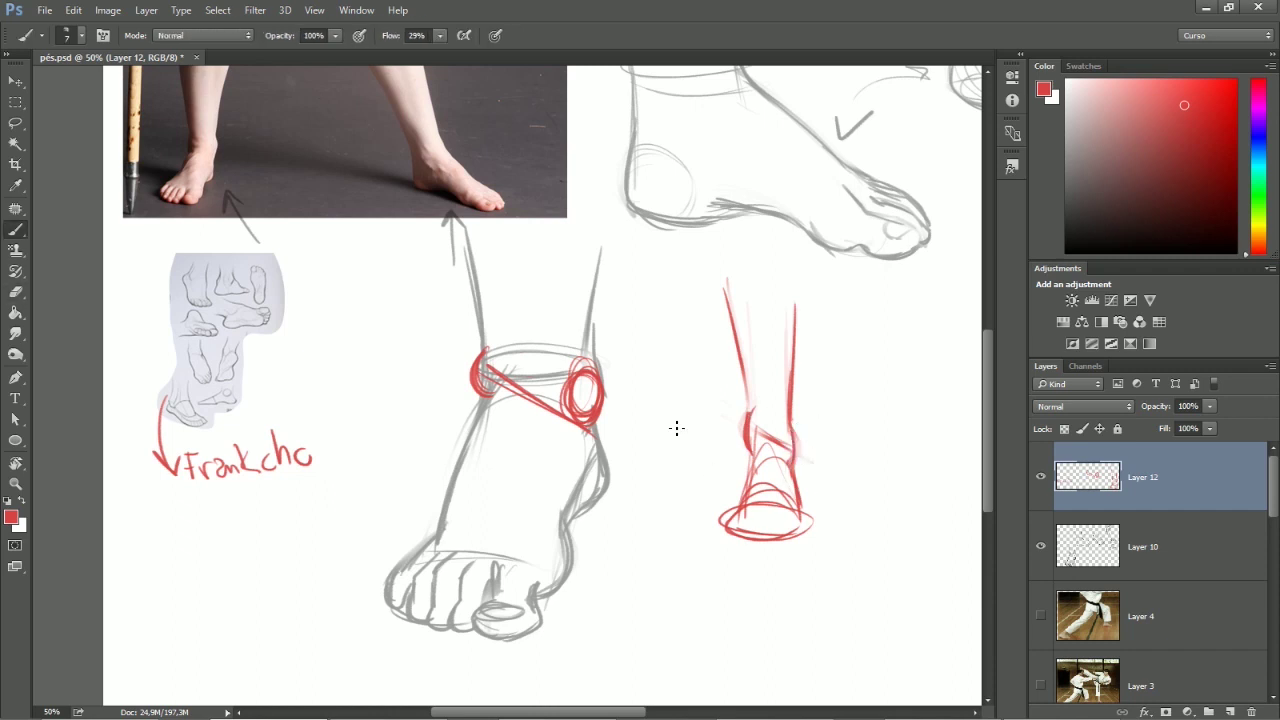
Erase the heavy red ankle marks on the large foot and redraw the outer ankle bone as a light circle
{"action": "key", "text": "e"}
{"action": "mouse_move", "coordinate": [580, 463]}
{"action": "left_mouse_down"}
{"action": "mouse_move", "coordinate": [543, 394]}
{"action": "mouse_move", "coordinate": [604, 395]}
{"action": "mouse_move", "coordinate": [594, 416]}
{"action": "left_mouse_up"}
{"action": "key", "text": "b"}
{"action": "mouse_move", "coordinate": [503, 360]}
{"action": "left_mouse_down"}
{"action": "mouse_move", "coordinate": [514, 346]}
{"action": "mouse_move", "coordinate": [488, 345]}
{"action": "left_mouse_up"}
{"action": "mouse_move", "coordinate": [462, 345]}
{"action": "left_mouse_down"}
{"action": "mouse_move", "coordinate": [603, 420]}
{"action": "mouse_move", "coordinate": [462, 332]}
{"action": "left_mouse_up"}
Overlay red construction shapes on the large foot: arched instep block, heel circle, ball-of-foot ellipse and toe wedge
{"action": "mouse_move", "coordinate": [593, 511]}
{"action": "left_mouse_down"}
{"action": "mouse_move", "coordinate": [505, 470]}
{"action": "mouse_move", "coordinate": [560, 515]}
{"action": "mouse_move", "coordinate": [420, 549]}
{"action": "mouse_move", "coordinate": [530, 578]}
{"action": "mouse_move", "coordinate": [440, 540]}
{"action": "mouse_move", "coordinate": [480, 527]}
{"action": "left_mouse_up"}
{"action": "mouse_move", "coordinate": [498, 392]}
{"action": "left_mouse_down"}
{"action": "mouse_move", "coordinate": [450, 538]}
{"action": "mouse_move", "coordinate": [556, 560]}
{"action": "left_mouse_up"}
{"action": "mouse_move", "coordinate": [580, 445]}
{"action": "left_mouse_down"}
{"action": "mouse_move", "coordinate": [556, 566]}
{"action": "mouse_move", "coordinate": [521, 388]}
{"action": "mouse_move", "coordinate": [448, 540]}
{"action": "left_mouse_up"}
{"action": "left_click_drag", "start_coordinate": [578, 420], "coordinate": [520, 557]}
{"action": "mouse_move", "coordinate": [575, 415]}
{"action": "left_mouse_down"}
{"action": "mouse_move", "coordinate": [521, 557]}
{"action": "mouse_move", "coordinate": [554, 569]}
{"action": "mouse_move", "coordinate": [473, 412]}
{"action": "mouse_move", "coordinate": [550, 560]}
{"action": "mouse_move", "coordinate": [445, 550]}
{"action": "mouse_move", "coordinate": [540, 555]}
{"action": "mouse_move", "coordinate": [392, 598]}
{"action": "mouse_move", "coordinate": [560, 600]}
{"action": "mouse_move", "coordinate": [410, 612]}
{"action": "left_mouse_up"}
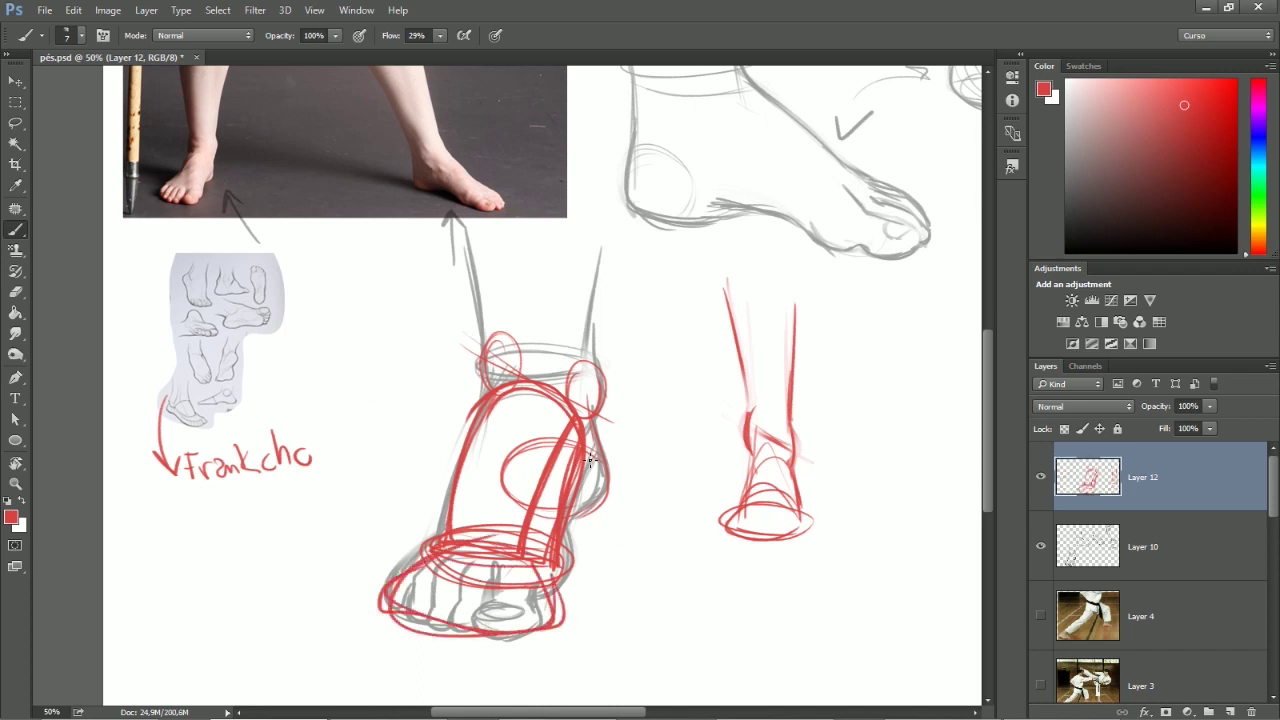
{"action": "left_click_drag", "start_coordinate": [521, 602], "coordinate": [438, 618]}
{"action": "left_click_drag", "start_coordinate": [604, 364], "coordinate": [635, 355]}
{"action": "left_click_drag", "start_coordinate": [470, 336], "coordinate": [520, 357]}
{"action": "mouse_move", "coordinate": [485, 247]}
{"action": "left_mouse_down"}
{"action": "mouse_move", "coordinate": [540, 325]}
{"action": "mouse_move", "coordinate": [641, 258]}
{"action": "left_mouse_up"}
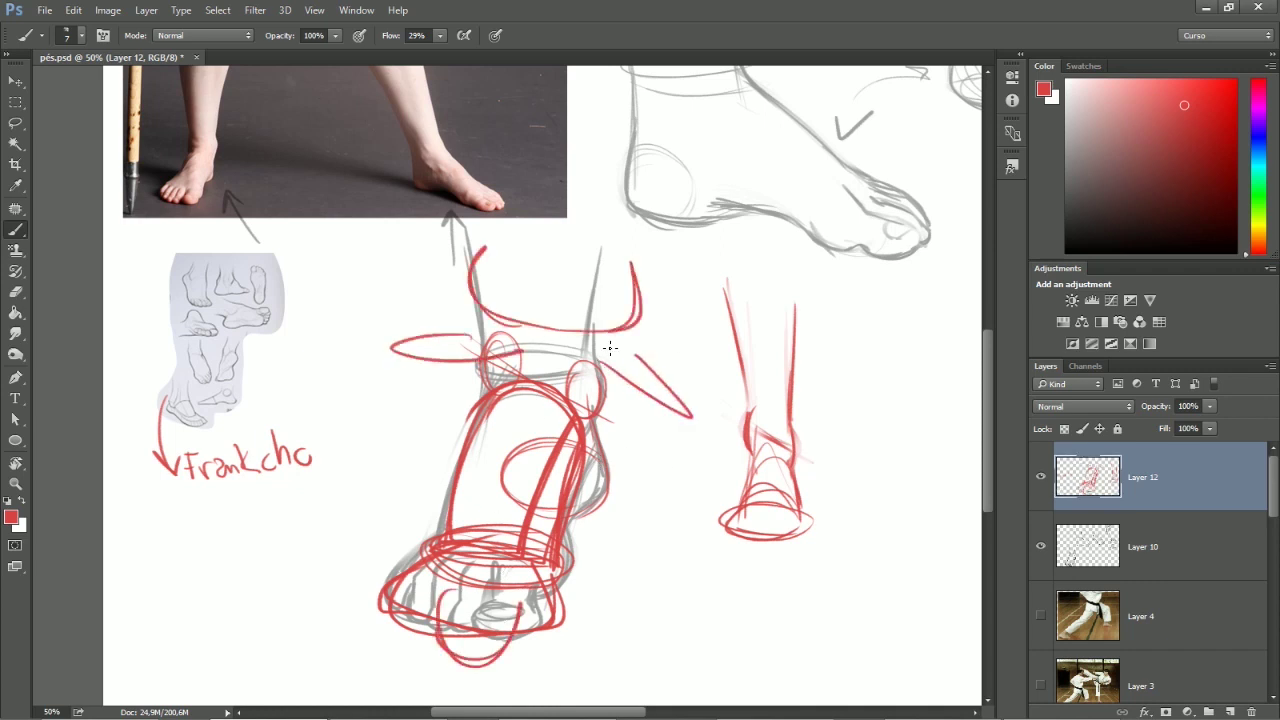
{"action": "key", "text": "ctrl+alt+z"}
{"action": "key", "text": "ctrl+alt+z"}
{"action": "key", "text": "ctrl+alt+z"}
{"action": "key", "text": "ctrl+alt+z"}
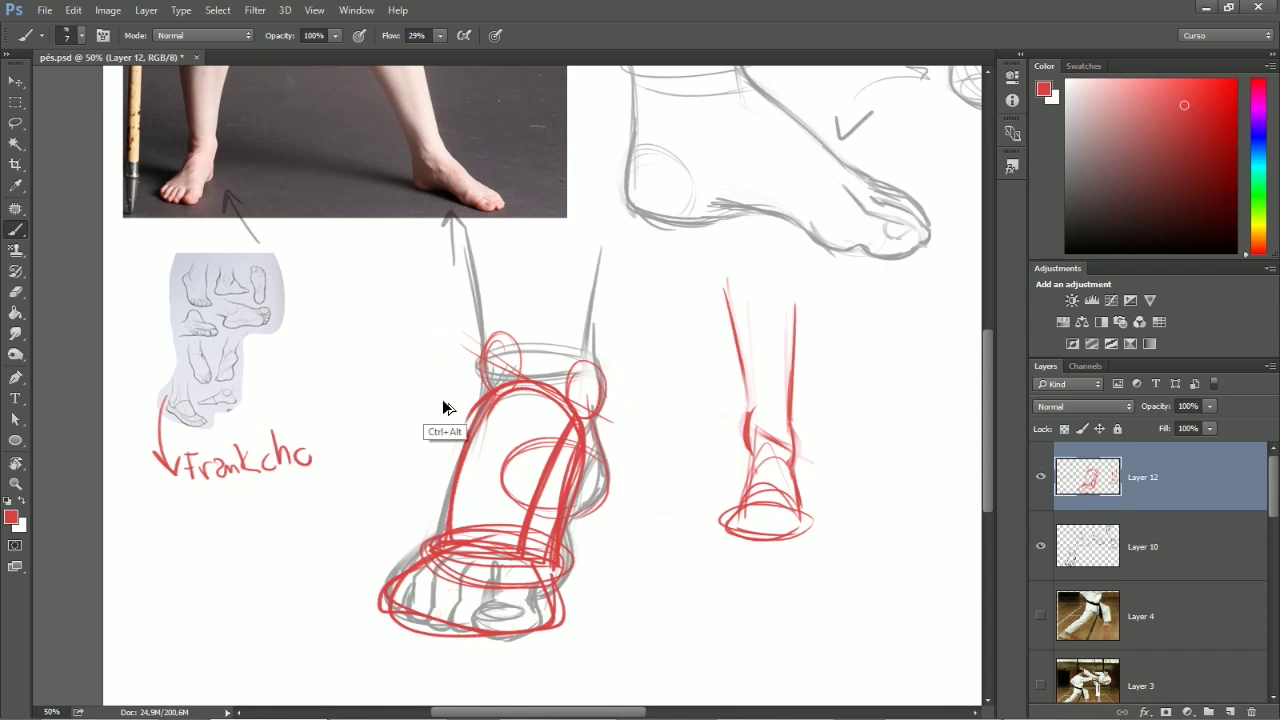
Lasso the small leg diagram, move it closer to the large foot, deselect, and lower the red layer's opacity to 14%
{"action": "left_click_drag", "start_coordinate": [679, 444], "coordinate": [583, 463]}
{"action": "key", "text": "l"}
{"action": "mouse_move", "coordinate": [654, 230]}
{"action": "left_mouse_down"}
{"action": "mouse_move", "coordinate": [724, 562]}
{"action": "mouse_move", "coordinate": [732, 320]}
{"action": "left_mouse_up"}
{"action": "mouse_move", "coordinate": [700, 472]}
{"action": "left_mouse_down"}
{"action": "mouse_move", "coordinate": [646, 486]}
{"action": "mouse_move", "coordinate": [608, 522]}
{"action": "left_mouse_up"}
{"action": "key", "text": "ctrl+d"}
{"action": "left_click_drag", "start_coordinate": [616, 452], "coordinate": [691, 400]}
{"action": "left_click_drag", "start_coordinate": [1208, 406], "coordinate": [1134, 422]}
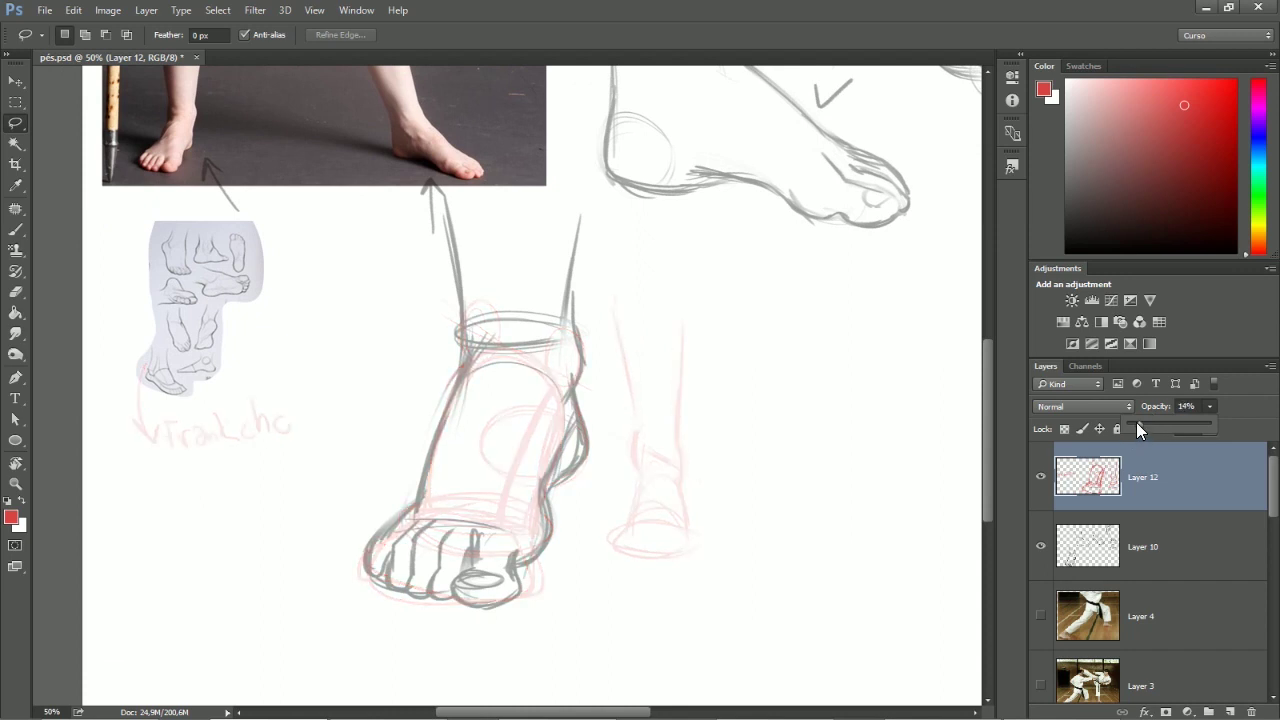
Add another new layer above the faded red construction layer for more brush notes
{"action": "left_click_drag", "start_coordinate": [698, 340], "coordinate": [600, 308]}
{"action": "key", "text": "b"}
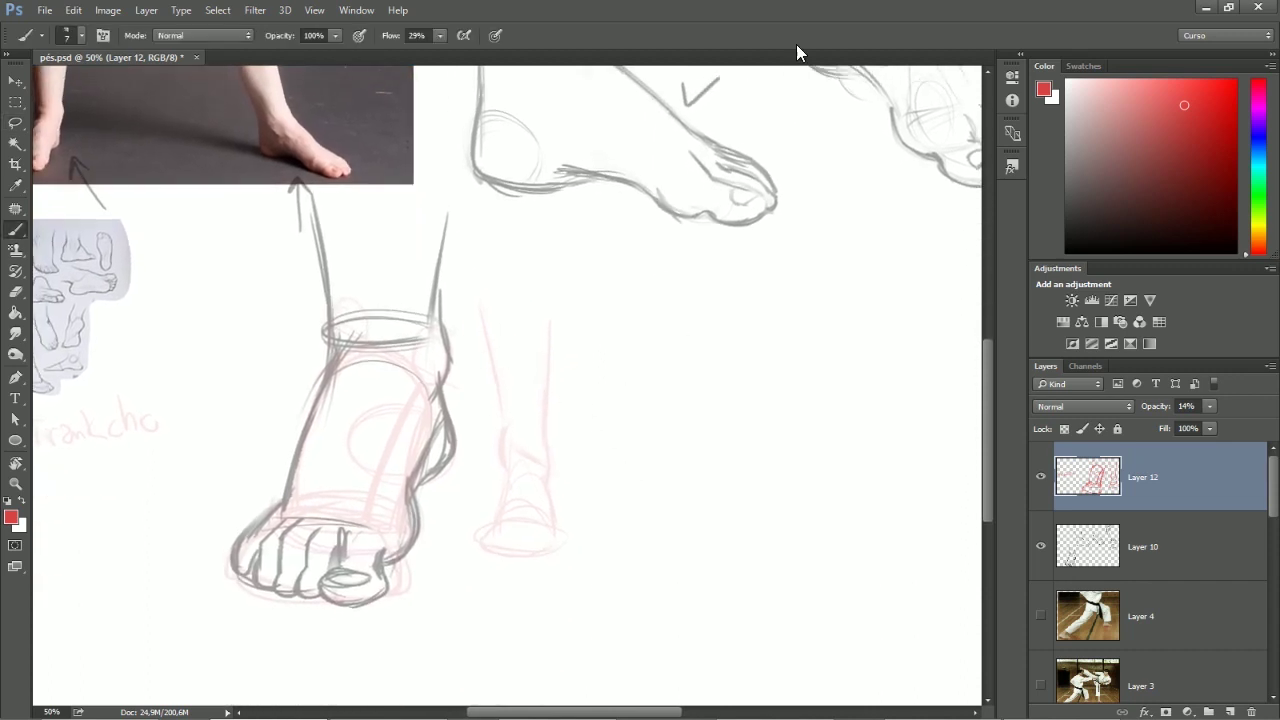
{"action": "key", "text": "ctrl+shift+n"}
{"action": "key", "text": "Return"}
{"action": "left_click_drag", "start_coordinate": [567, 405], "coordinate": [597, 444]}
{"action": "left_click_drag", "start_coordinate": [553, 336], "coordinate": [494, 491]}
{"action": "key", "text": "ctrl+z"}
{"action": "left_click_drag", "start_coordinate": [549, 318], "coordinate": [494, 490]}
{"action": "key", "text": "ctrl+z"}
{"action": "mouse_move", "coordinate": [461, 404]}
{"action": "left_mouse_down"}
{"action": "mouse_move", "coordinate": [468, 378]}
{"action": "mouse_move", "coordinate": [450, 400]}
{"action": "mouse_move", "coordinate": [473, 408]}
{"action": "left_mouse_up"}
{"action": "key", "text": "ctrl+z"}
{"action": "key", "text": "ctrl+z"}
Mark the outer ankle bone of the front-view foot with a red arc, undoing a trial mark on the inner ankle
{"action": "left_click_drag", "start_coordinate": [363, 350], "coordinate": [358, 400]}
{"action": "key", "text": "ctrl+z"}
{"action": "mouse_move", "coordinate": [364, 350]}
{"action": "left_mouse_down"}
{"action": "mouse_move", "coordinate": [359, 401]}
{"action": "mouse_move", "coordinate": [359, 384]}
{"action": "left_mouse_up"}
{"action": "key", "text": "ctrl+z"}
{"action": "mouse_move", "coordinate": [455, 410]}
{"action": "left_mouse_down"}
{"action": "mouse_move", "coordinate": [475, 394]}
{"action": "mouse_move", "coordinate": [456, 426]}
{"action": "left_mouse_up"}
{"action": "key", "text": "ctrl+z"}
{"action": "left_click_drag", "start_coordinate": [658, 334], "coordinate": [501, 450]}
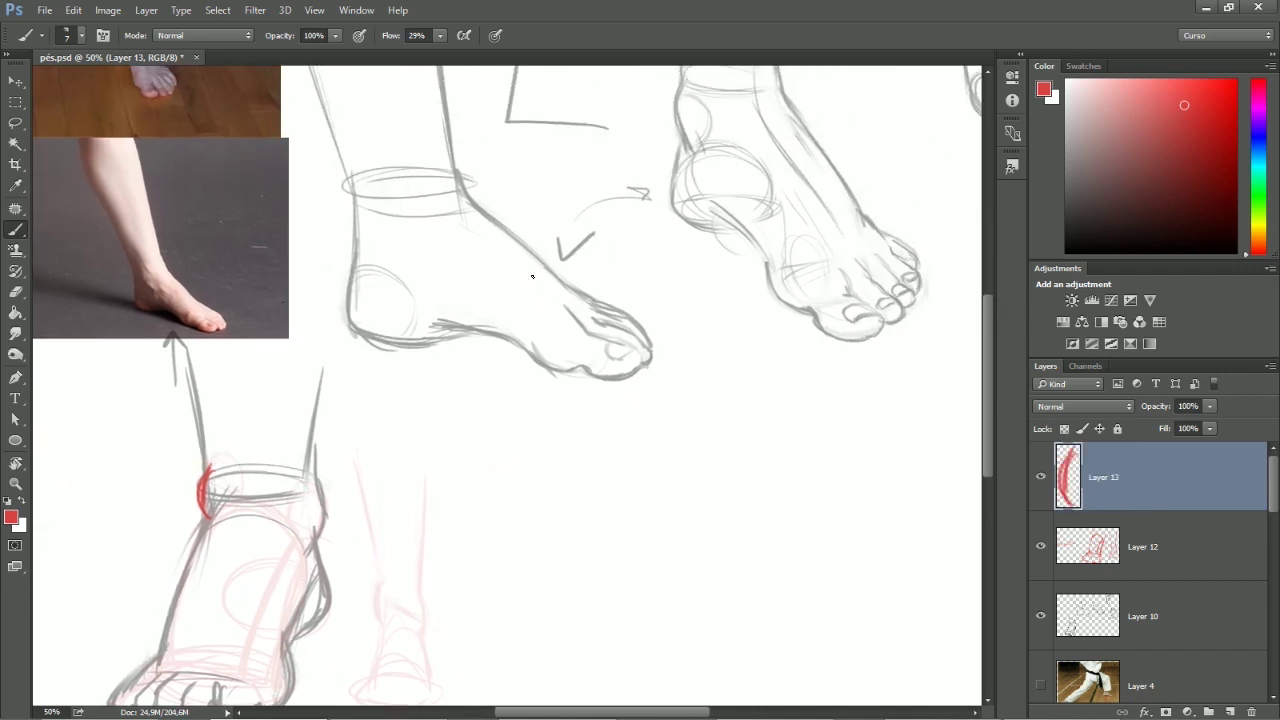
Trace the inner arch with red curves on the side-view, front-view and three-quarter feet
{"action": "mouse_move", "coordinate": [598, 304]}
{"action": "left_mouse_down"}
{"action": "mouse_move", "coordinate": [638, 314]}
{"action": "mouse_move", "coordinate": [671, 194]}
{"action": "mouse_move", "coordinate": [726, 321]}
{"action": "left_mouse_up"}
{"action": "left_click_drag", "start_coordinate": [535, 347], "coordinate": [672, 374]}
{"action": "scroll", "coordinate": [629, 306], "scroll_direction": "down", "scroll_amount": 5}
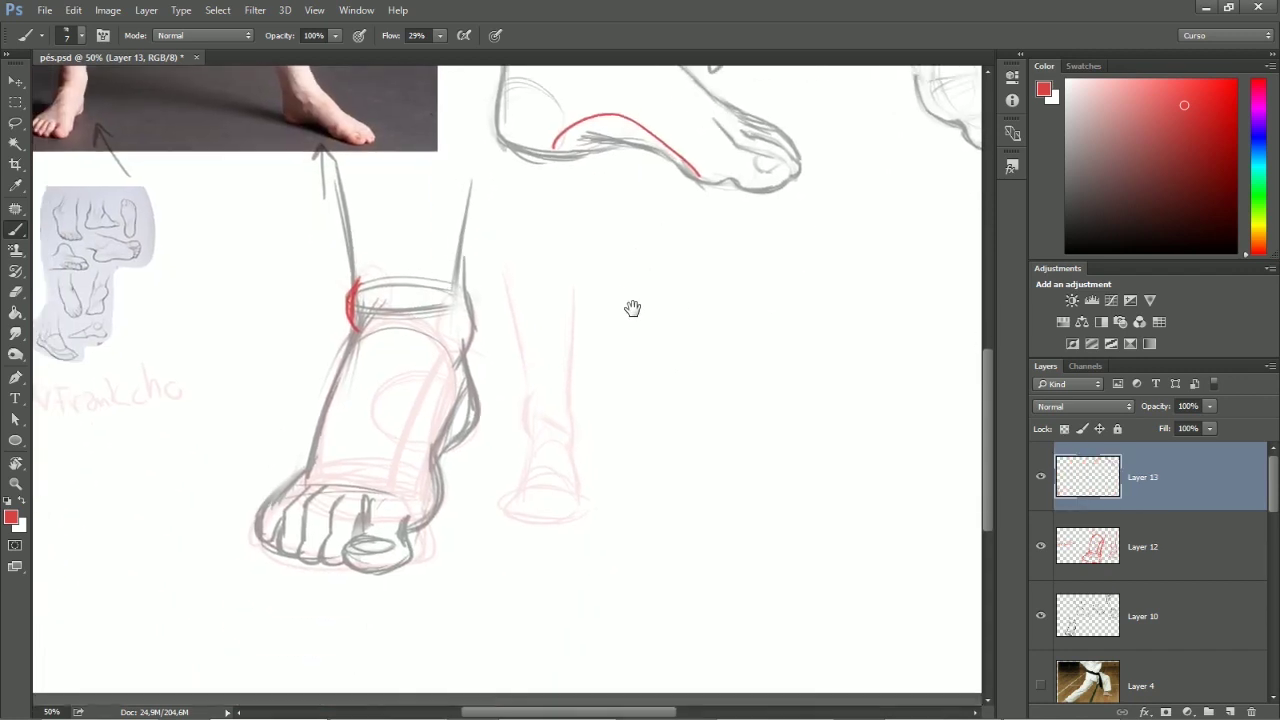
{"action": "left_click_drag", "start_coordinate": [482, 370], "coordinate": [432, 487]}
{"action": "mouse_move", "coordinate": [740, 338]}
{"action": "left_mouse_down"}
{"action": "mouse_move", "coordinate": [520, 571]}
{"action": "mouse_move", "coordinate": [508, 613]}
{"action": "left_mouse_up"}
{"action": "left_click_drag", "start_coordinate": [622, 277], "coordinate": [721, 352]}
{"action": "left_click_drag", "start_coordinate": [782, 429], "coordinate": [705, 328]}
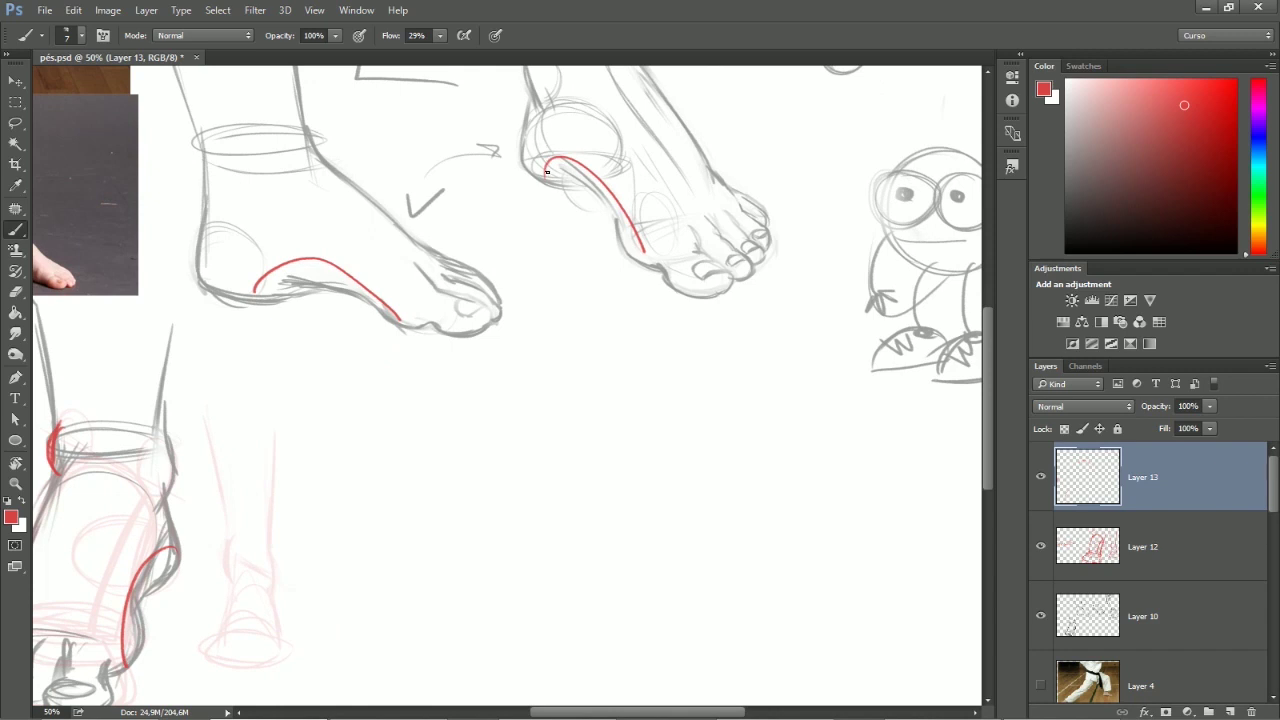
{"action": "left_click_drag", "start_coordinate": [557, 157], "coordinate": [625, 223]}
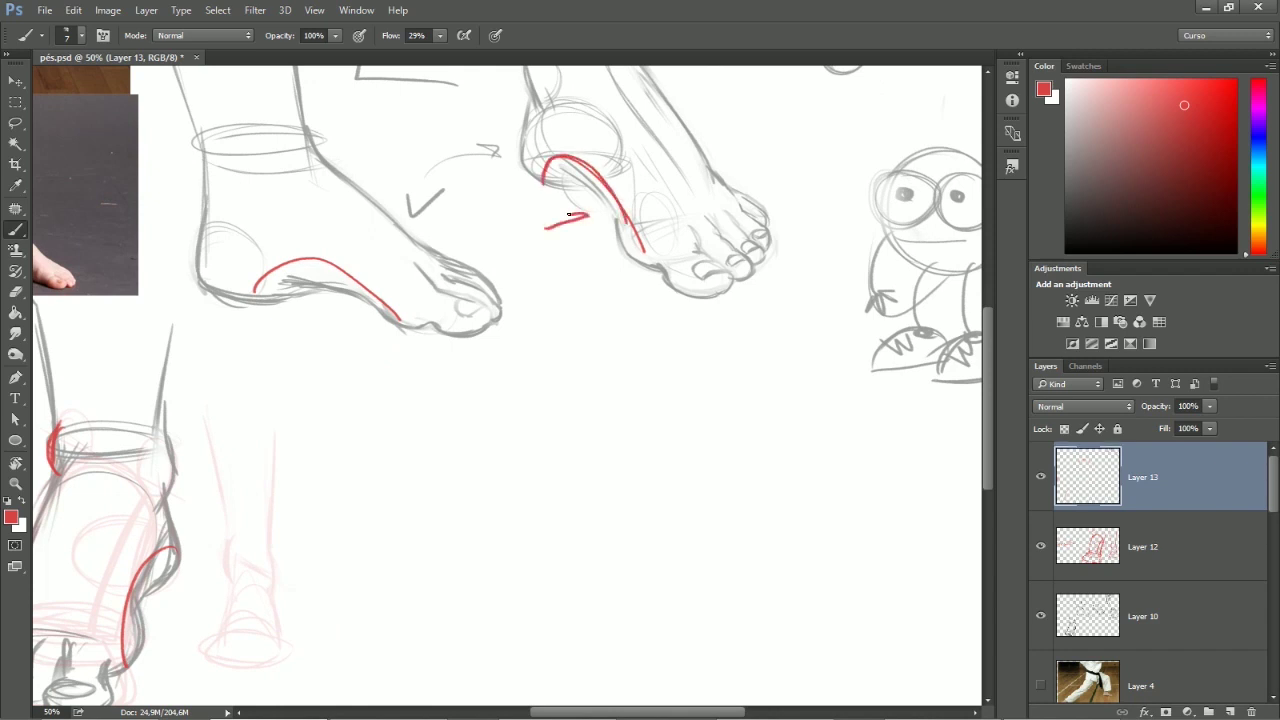
Point red arrows at the inner arches of the three feet, double the front-view foot's inner contour in red, and save the document
{"action": "left_click_drag", "start_coordinate": [288, 580], "coordinate": [486, 329]}
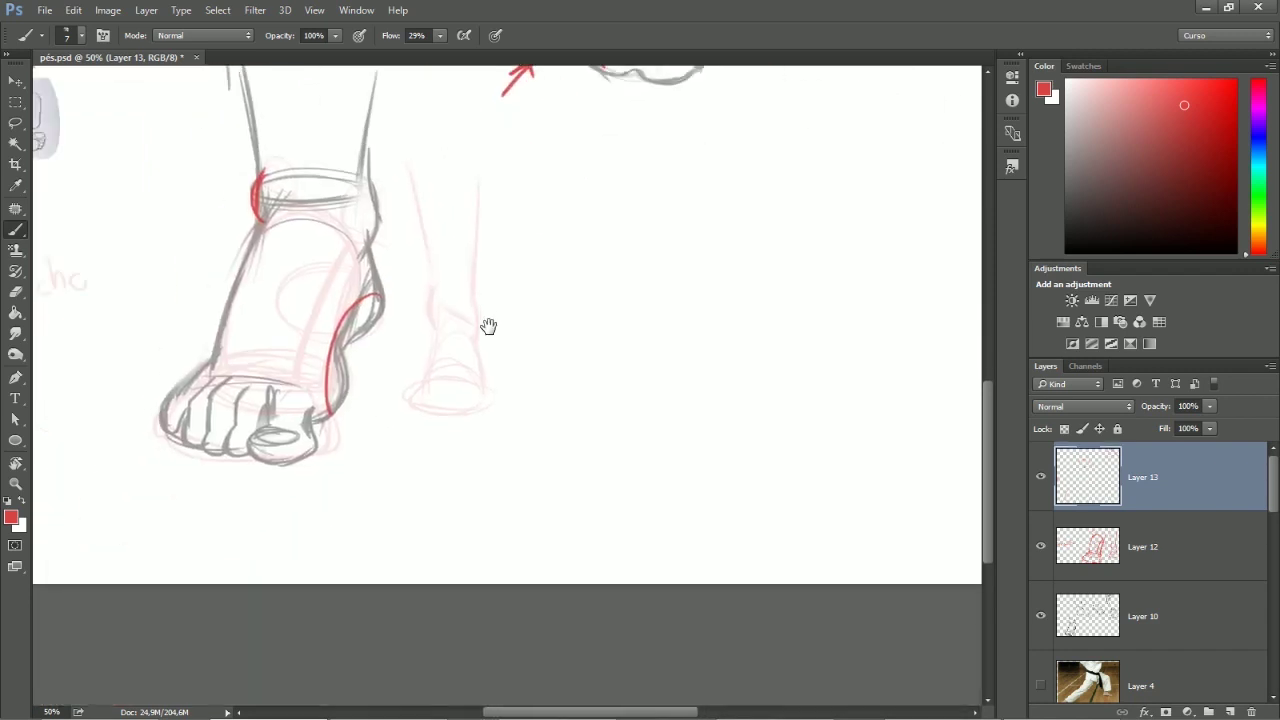
{"action": "left_click_drag", "start_coordinate": [372, 306], "coordinate": [322, 344]}
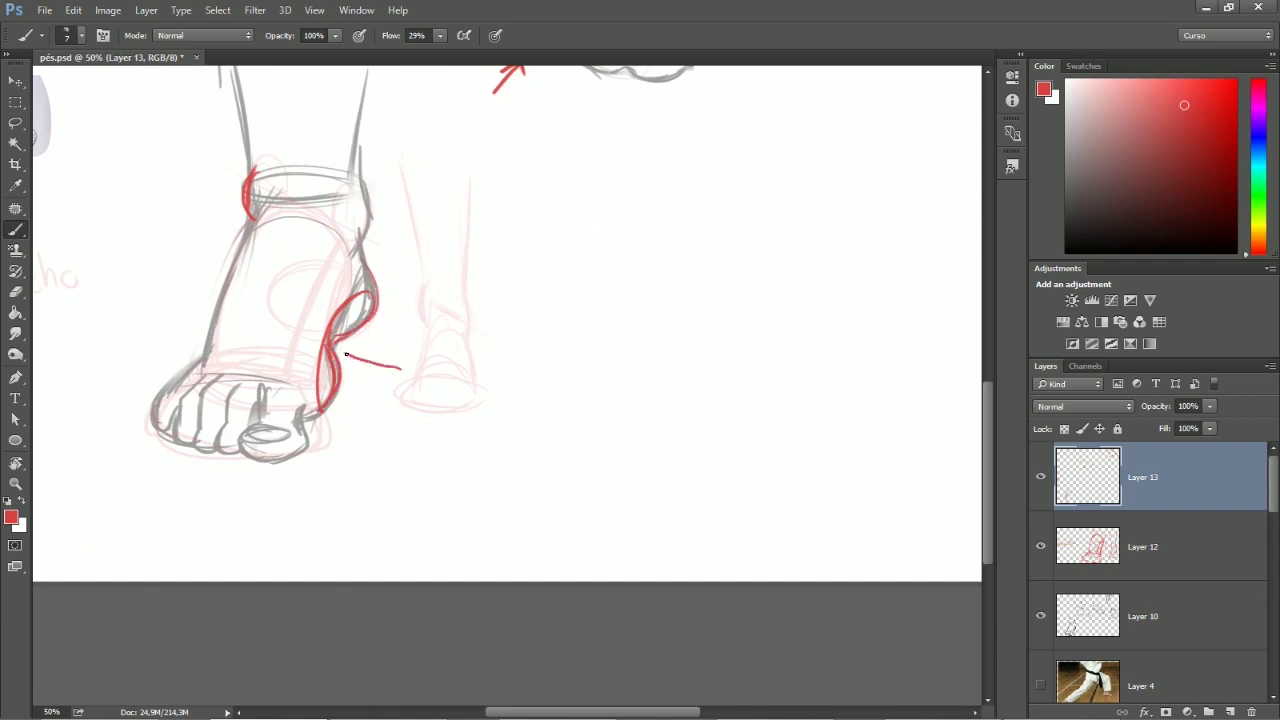
{"action": "key", "text": "ctrl+z"}
{"action": "mouse_move", "coordinate": [522, 284]}
{"action": "left_mouse_down"}
{"action": "mouse_move", "coordinate": [398, 424]}
{"action": "mouse_move", "coordinate": [563, 503]}
{"action": "mouse_move", "coordinate": [543, 466]}
{"action": "mouse_move", "coordinate": [571, 449]}
{"action": "mouse_move", "coordinate": [614, 286]}
{"action": "mouse_move", "coordinate": [543, 194]}
{"action": "mouse_move", "coordinate": [574, 406]}
{"action": "mouse_move", "coordinate": [553, 446]}
{"action": "left_mouse_up"}
{"action": "key", "text": "ctrl+s"}
Try closing the side-view foot's arch with straight red sole lines, and undo the trial strokes
{"action": "left_click_drag", "start_coordinate": [434, 288], "coordinate": [576, 312]}
{"action": "key", "text": "ctrl+z"}
{"action": "mouse_move", "coordinate": [435, 289]}
{"action": "left_mouse_down"}
{"action": "mouse_move", "coordinate": [578, 318]}
{"action": "mouse_move", "coordinate": [552, 295]}
{"action": "left_mouse_up"}
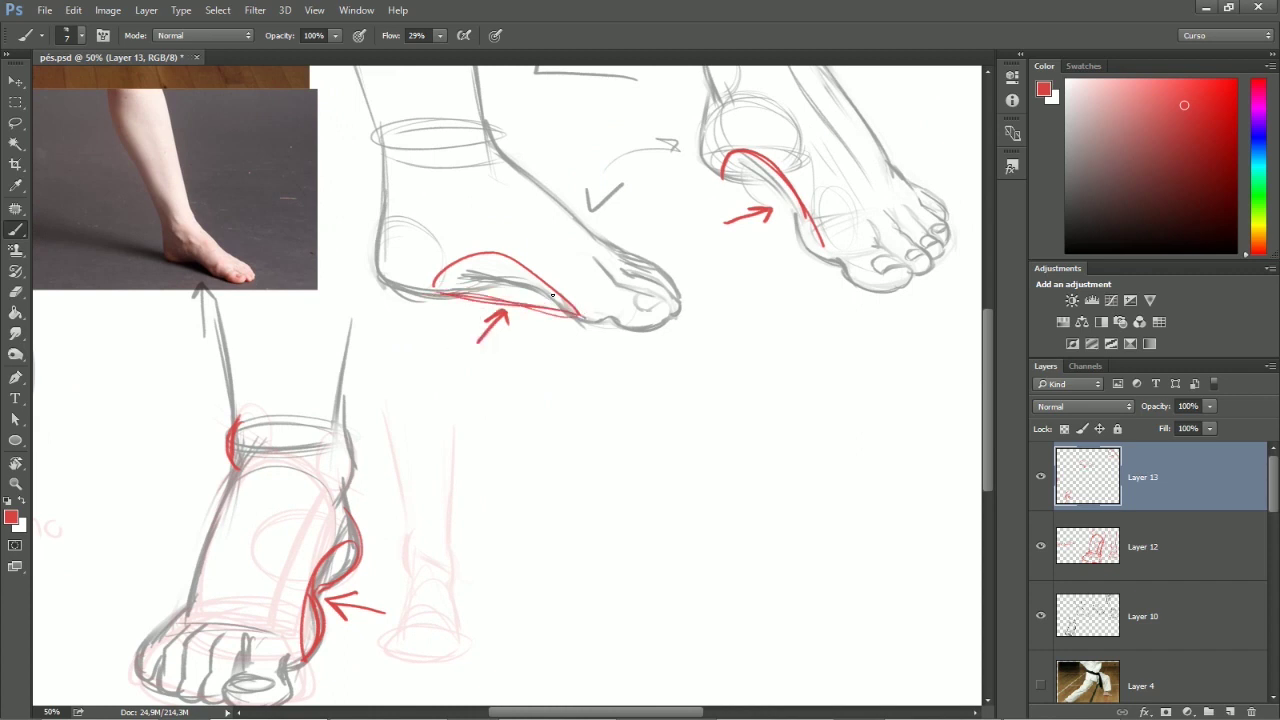
{"action": "left_click_drag", "start_coordinate": [442, 287], "coordinate": [562, 291]}
{"action": "key", "text": "ctrl+alt+z"}
{"action": "key", "text": "ctrl+alt+z"}
Show the hidden karate photo on Layer 4 and move it beneath the side-view foot drawing
{"action": "mouse_move", "coordinate": [585, 477]}
{"action": "left_mouse_down"}
{"action": "mouse_move", "coordinate": [693, 376]}
{"action": "mouse_move", "coordinate": [664, 399]}
{"action": "left_mouse_up"}
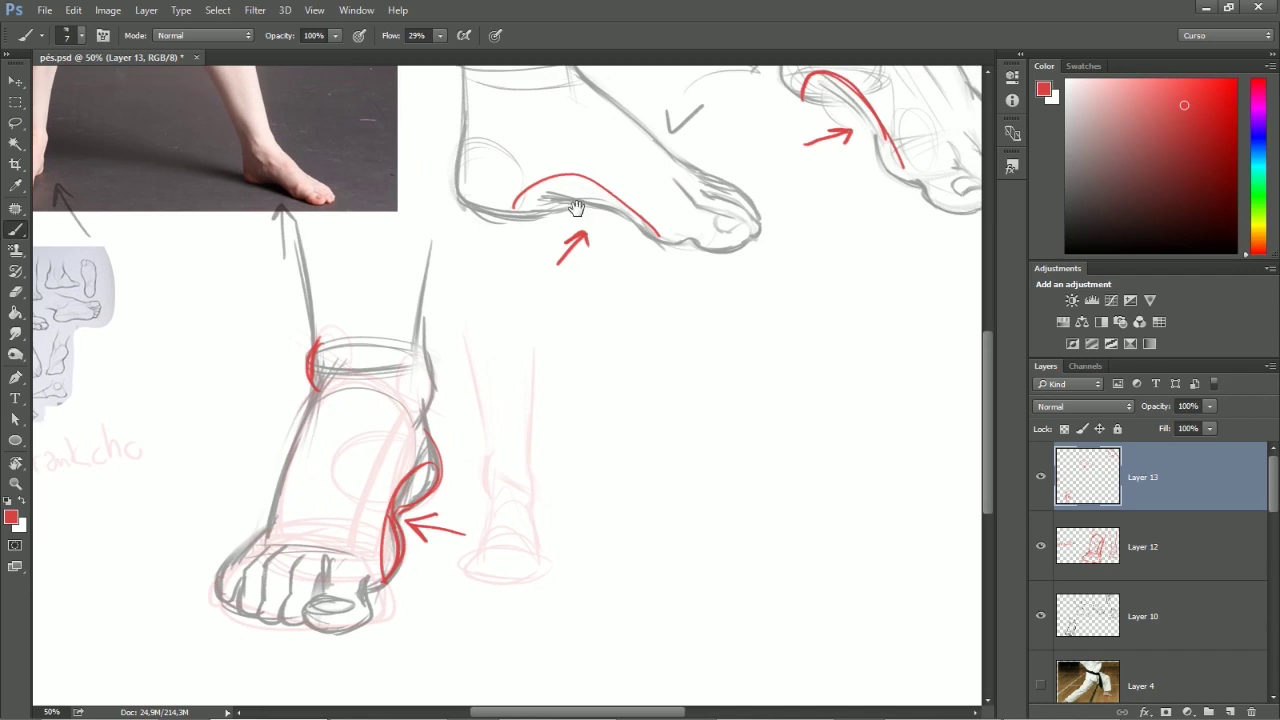
{"action": "left_click_drag", "start_coordinate": [822, 317], "coordinate": [766, 349]}
{"action": "left_click", "coordinate": [1090, 682]}
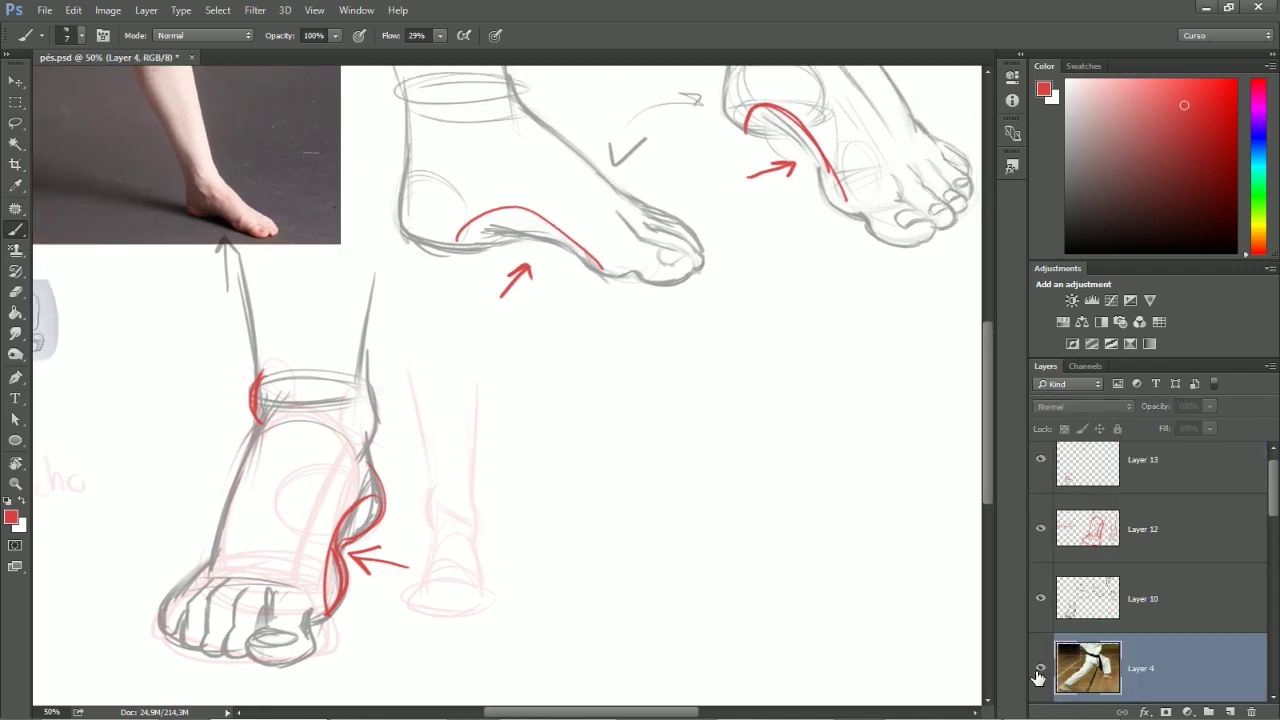
{"action": "left_click", "coordinate": [1040, 668]}
{"action": "key", "text": "v"}
{"action": "mouse_move", "coordinate": [700, 200]}
{"action": "left_mouse_down"}
{"action": "mouse_move", "coordinate": [634, 354]}
{"action": "mouse_move", "coordinate": [566, 462]}
{"action": "mouse_move", "coordinate": [616, 420]}
{"action": "mouse_move", "coordinate": [621, 429]}
{"action": "left_mouse_up"}
{"action": "left_click_drag", "start_coordinate": [707, 461], "coordinate": [648, 431]}
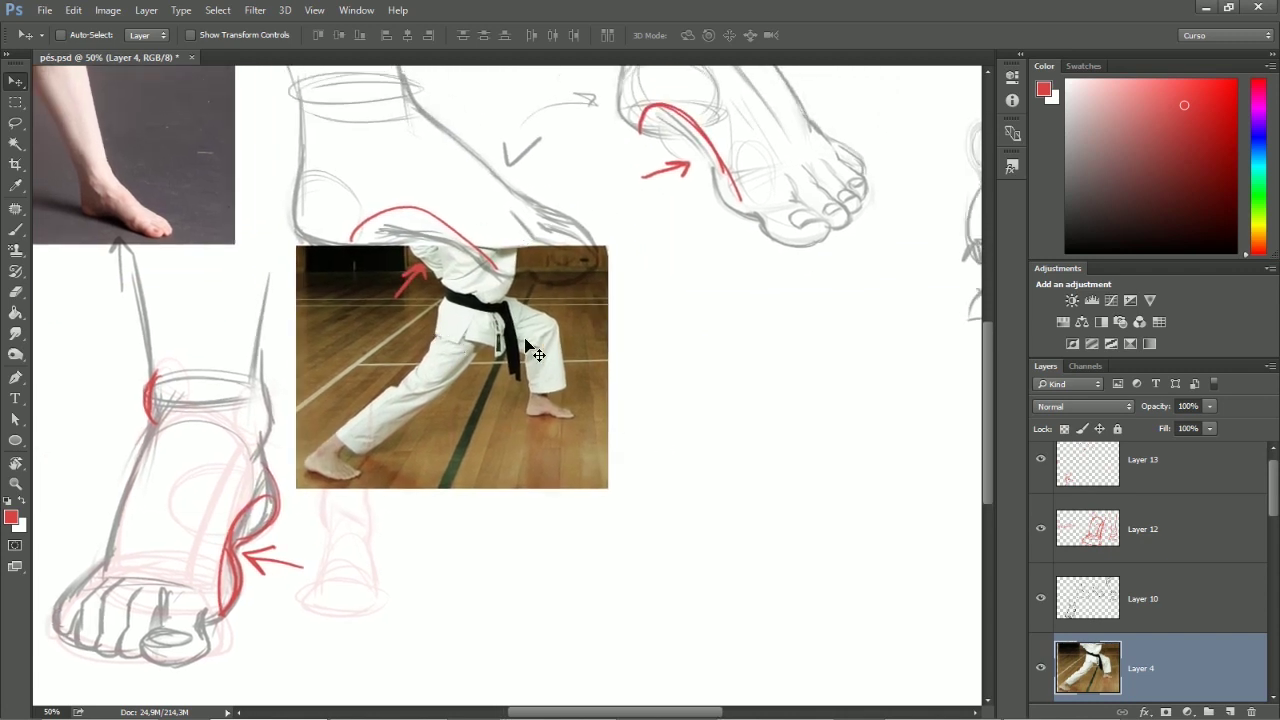
{"action": "left_click_drag", "start_coordinate": [505, 410], "coordinate": [526, 382]}
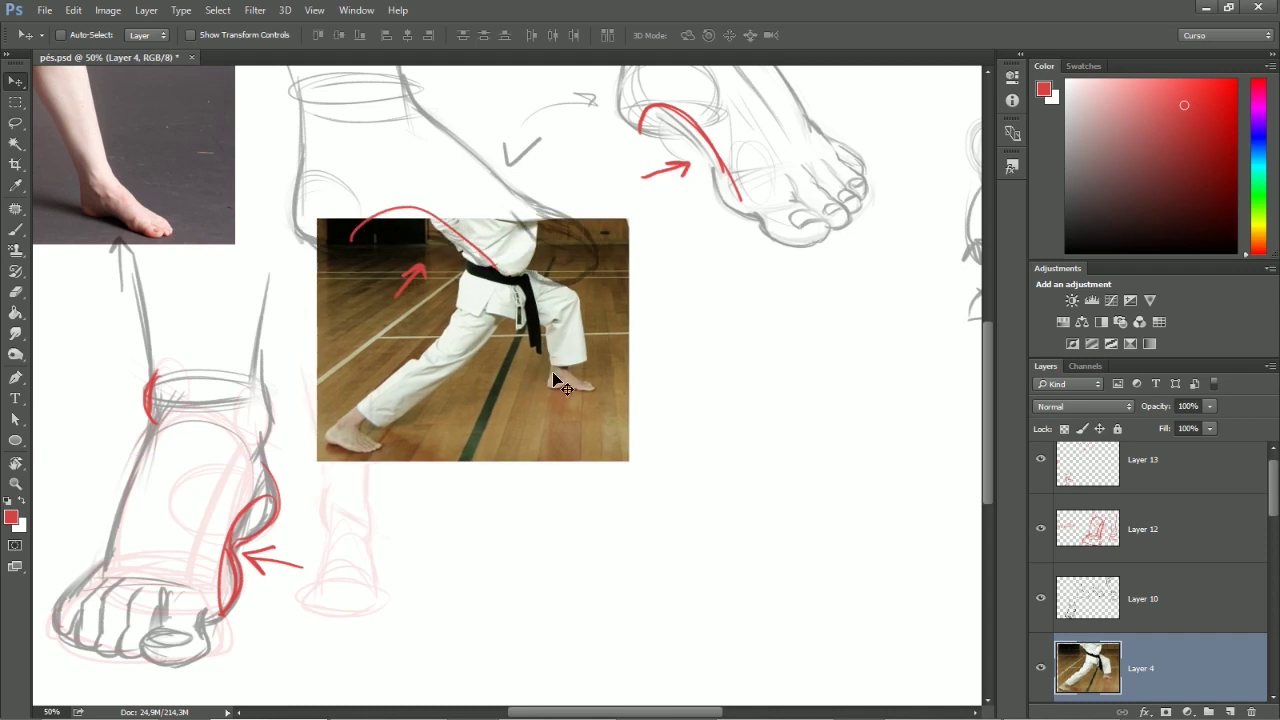
Enlarge the karate photo proportionally with Free Transform so both bare feet can serve as references
{"action": "key", "text": "ctrl+t"}
{"action": "left_click_drag", "start_coordinate": [628, 218], "coordinate": [743, 143]}
{"action": "key", "text": "Return"}
{"action": "mouse_move", "coordinate": [592, 466]}
{"action": "left_mouse_down"}
{"action": "mouse_move", "coordinate": [460, 381]}
{"action": "mouse_move", "coordinate": [717, 337]}
{"action": "left_mouse_up"}
{"action": "key", "text": "b"}
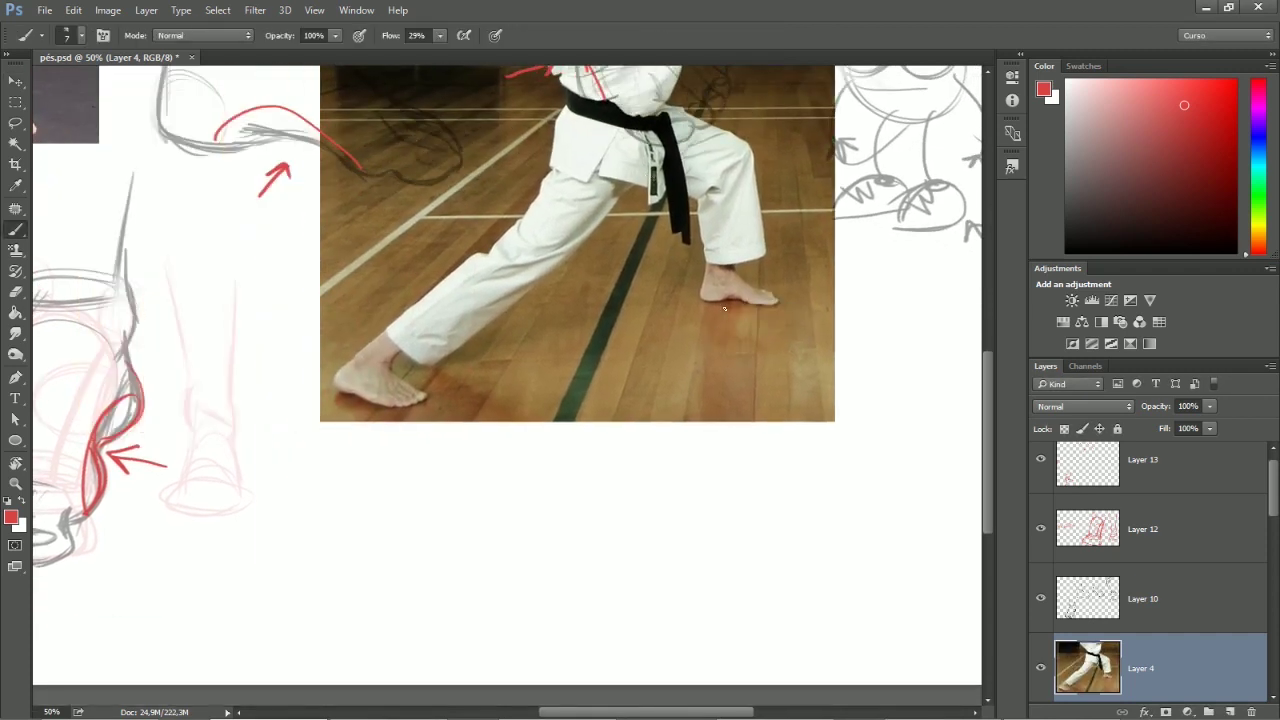
Undo the trial strokes and draw one upward and one downward red curve beside the karate photo
{"action": "key", "text": "ctrl+z"}
{"action": "key", "text": "ctrl+z"}
{"action": "key", "text": "ctrl+z"}
{"action": "mouse_move", "coordinate": [884, 364]}
{"action": "left_mouse_down"}
{"action": "mouse_move", "coordinate": [680, 286]}
{"action": "mouse_move", "coordinate": [766, 344]}
{"action": "left_mouse_up"}
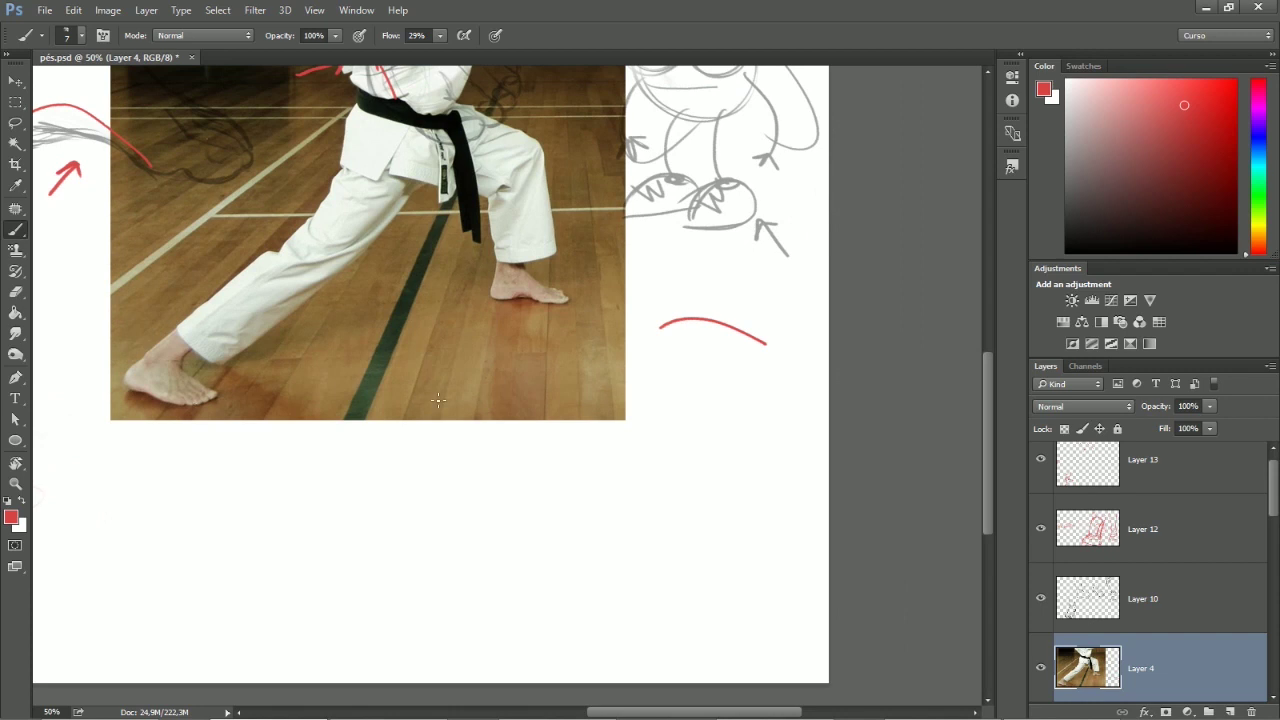
{"action": "mouse_move", "coordinate": [657, 361]}
{"action": "left_mouse_down"}
{"action": "mouse_move", "coordinate": [734, 394]}
{"action": "mouse_move", "coordinate": [773, 384]}
{"action": "left_mouse_up"}
Move the karate photo up to free drawing space below it, and add a new layer above it for black linework
{"action": "left_click_drag", "start_coordinate": [557, 431], "coordinate": [797, 486]}
{"action": "left_click_drag", "start_coordinate": [740, 445], "coordinate": [721, 328]}
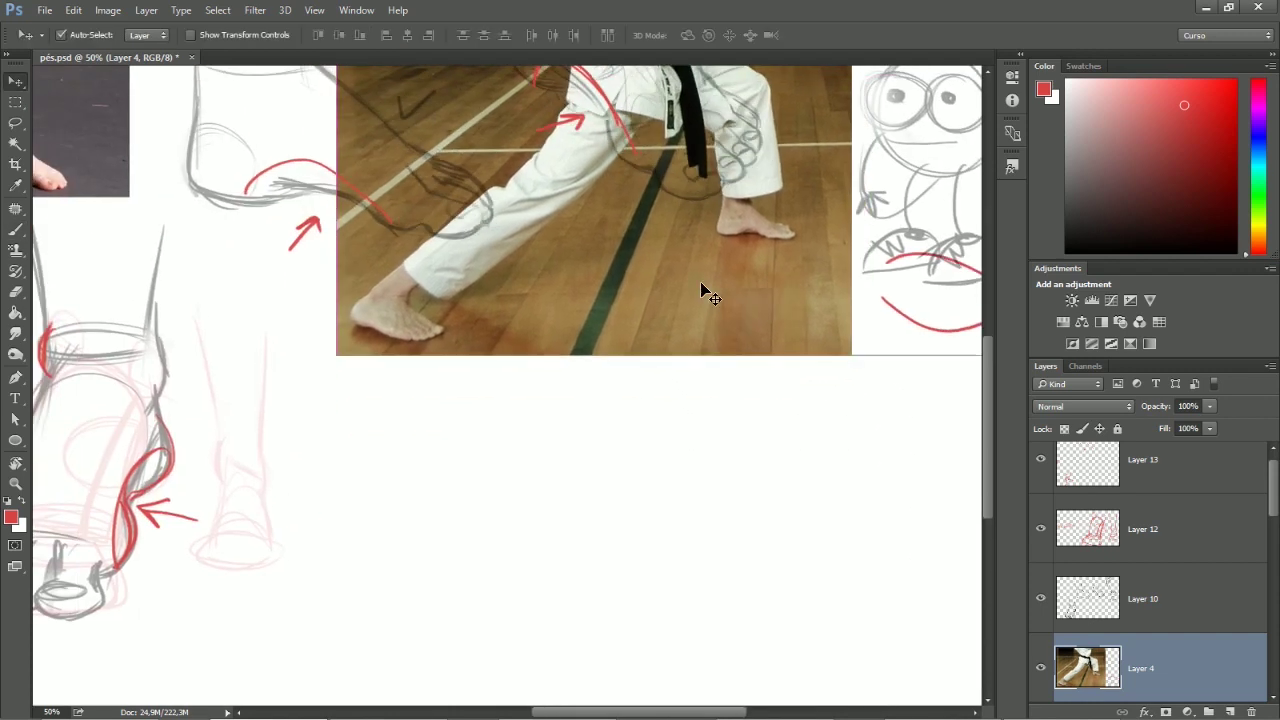
{"action": "key", "text": "ctrl+shift+n"}
{"action": "key", "text": "Return"}
{"action": "left_click_drag", "start_coordinate": [382, 366], "coordinate": [460, 316]}
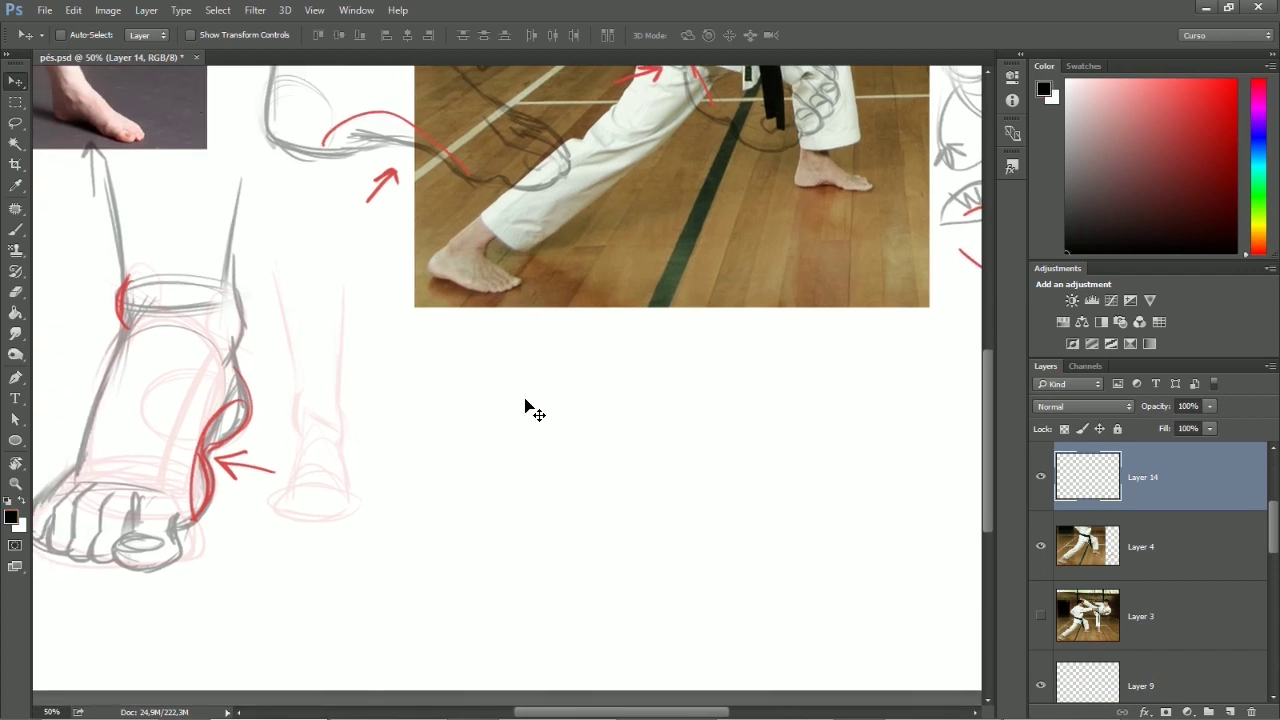
Sketch the back leg's slanted lines, ankle ellipse, ankle-bone circle and heel circle below the karate photo
{"action": "key", "text": "b"}
{"action": "mouse_move", "coordinate": [505, 405]}
{"action": "left_mouse_down"}
{"action": "mouse_move", "coordinate": [571, 443]}
{"action": "mouse_move", "coordinate": [559, 452]}
{"action": "left_mouse_up"}
{"action": "left_click_drag", "start_coordinate": [603, 334], "coordinate": [442, 458]}
{"action": "mouse_move", "coordinate": [544, 467]}
{"action": "left_mouse_down"}
{"action": "mouse_move", "coordinate": [690, 382]}
{"action": "mouse_move", "coordinate": [548, 462]}
{"action": "mouse_move", "coordinate": [575, 445]}
{"action": "left_mouse_up"}
{"action": "mouse_move", "coordinate": [466, 449]}
{"action": "left_mouse_down"}
{"action": "mouse_move", "coordinate": [480, 440]}
{"action": "mouse_move", "coordinate": [458, 460]}
{"action": "mouse_move", "coordinate": [486, 456]}
{"action": "left_mouse_up"}
{"action": "mouse_move", "coordinate": [462, 498]}
{"action": "left_mouse_down"}
{"action": "mouse_move", "coordinate": [425, 545]}
{"action": "mouse_move", "coordinate": [393, 538]}
{"action": "mouse_move", "coordinate": [401, 515]}
{"action": "mouse_move", "coordinate": [465, 490]}
{"action": "left_mouse_up"}
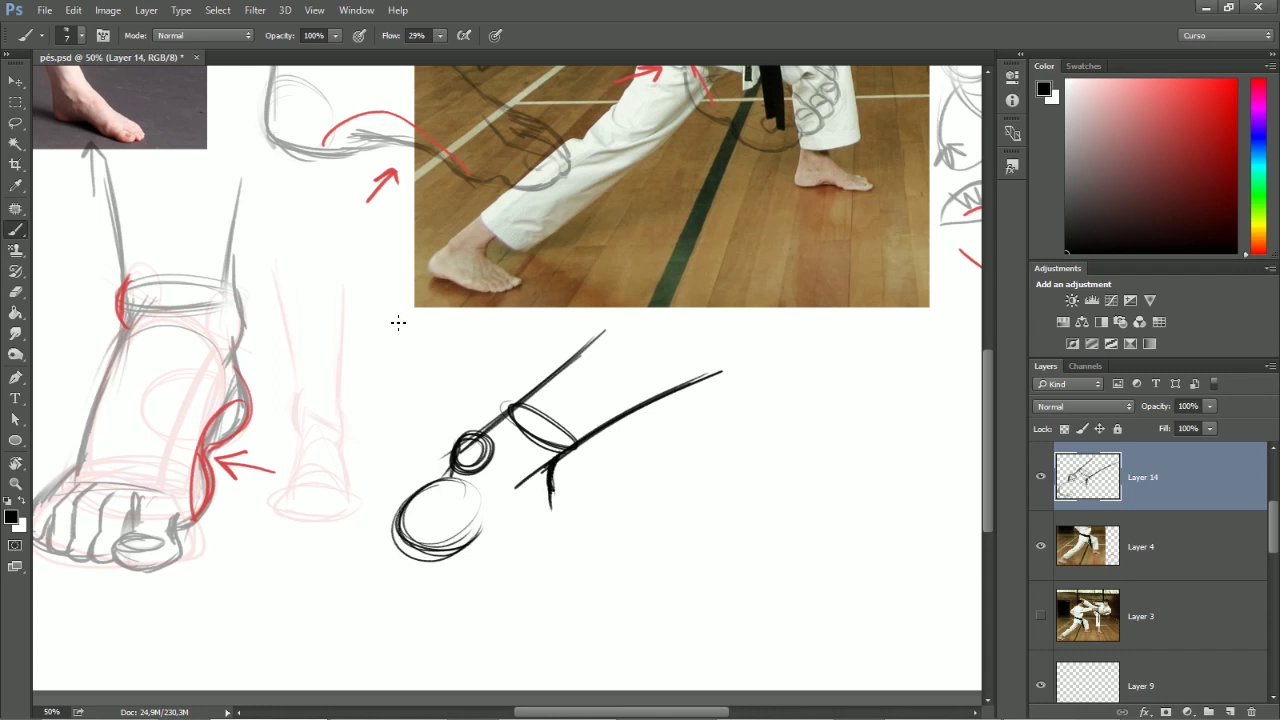
Add the instep oval, top contour, toe wedge and curved sole line to the back foot sketch
{"action": "mouse_move", "coordinate": [496, 480]}
{"action": "left_mouse_down"}
{"action": "mouse_move", "coordinate": [550, 483]}
{"action": "mouse_move", "coordinate": [577, 545]}
{"action": "left_mouse_up"}
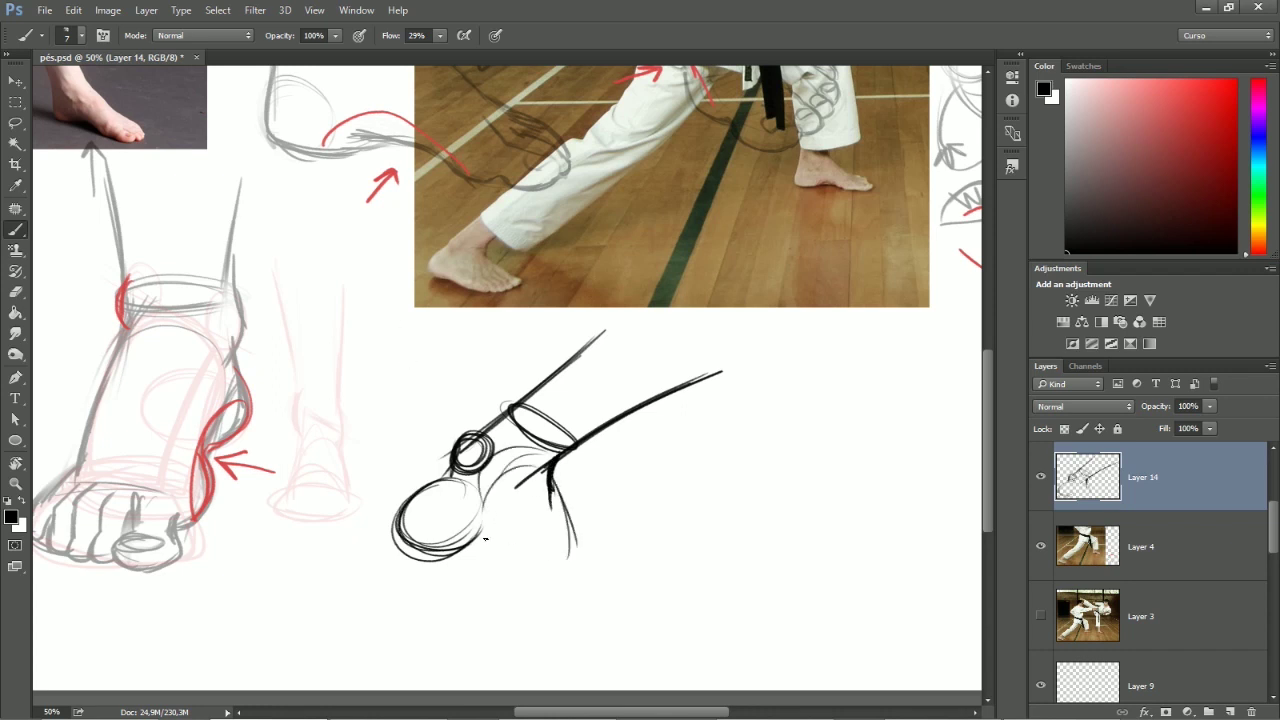
{"action": "left_click_drag", "start_coordinate": [485, 538], "coordinate": [568, 578]}
{"action": "mouse_move", "coordinate": [550, 494]}
{"action": "left_mouse_down"}
{"action": "mouse_move", "coordinate": [570, 564]}
{"action": "mouse_move", "coordinate": [563, 507]}
{"action": "mouse_move", "coordinate": [607, 562]}
{"action": "left_mouse_up"}
{"action": "mouse_move", "coordinate": [571, 515]}
{"action": "left_mouse_down"}
{"action": "mouse_move", "coordinate": [644, 570]}
{"action": "mouse_move", "coordinate": [593, 614]}
{"action": "mouse_move", "coordinate": [540, 614]}
{"action": "left_mouse_up"}
{"action": "left_click_drag", "start_coordinate": [642, 590], "coordinate": [545, 614]}
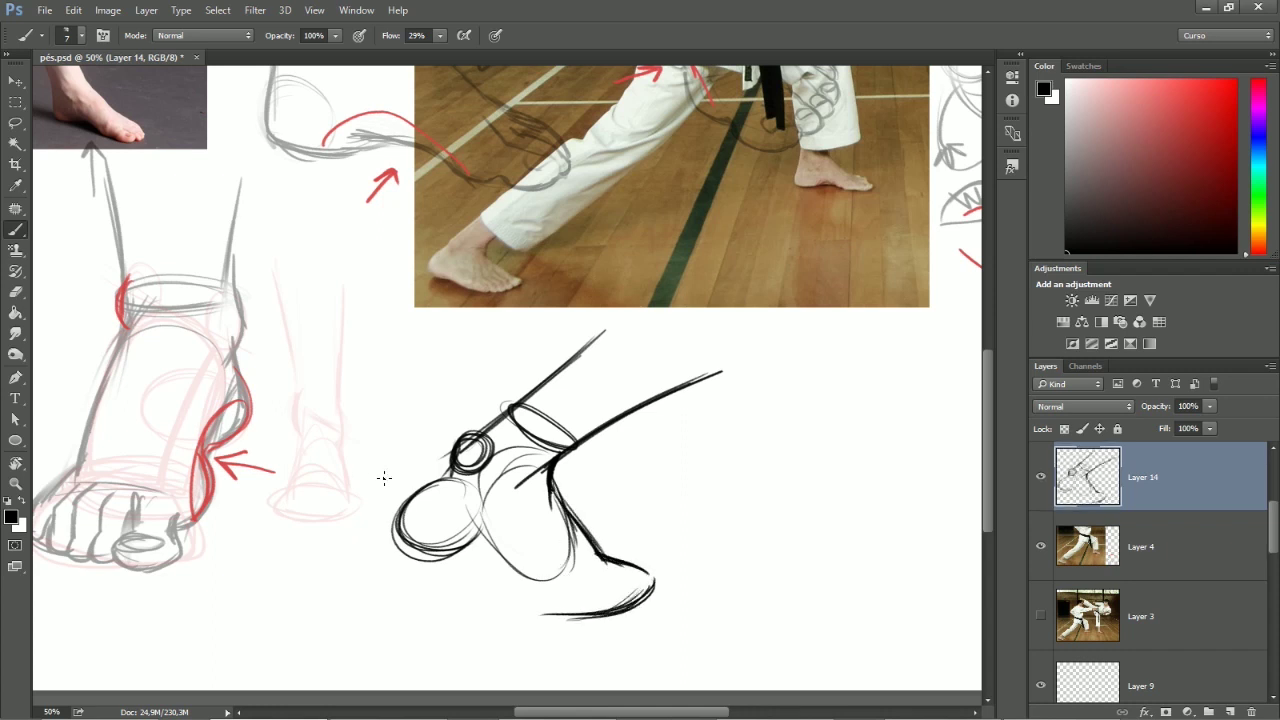
{"action": "left_click_drag", "start_coordinate": [398, 534], "coordinate": [452, 552]}
{"action": "mouse_move", "coordinate": [460, 556]}
{"action": "left_mouse_down"}
{"action": "mouse_move", "coordinate": [528, 606]}
{"action": "mouse_move", "coordinate": [606, 620]}
{"action": "left_mouse_up"}
{"action": "left_click_drag", "start_coordinate": [492, 596], "coordinate": [646, 604]}
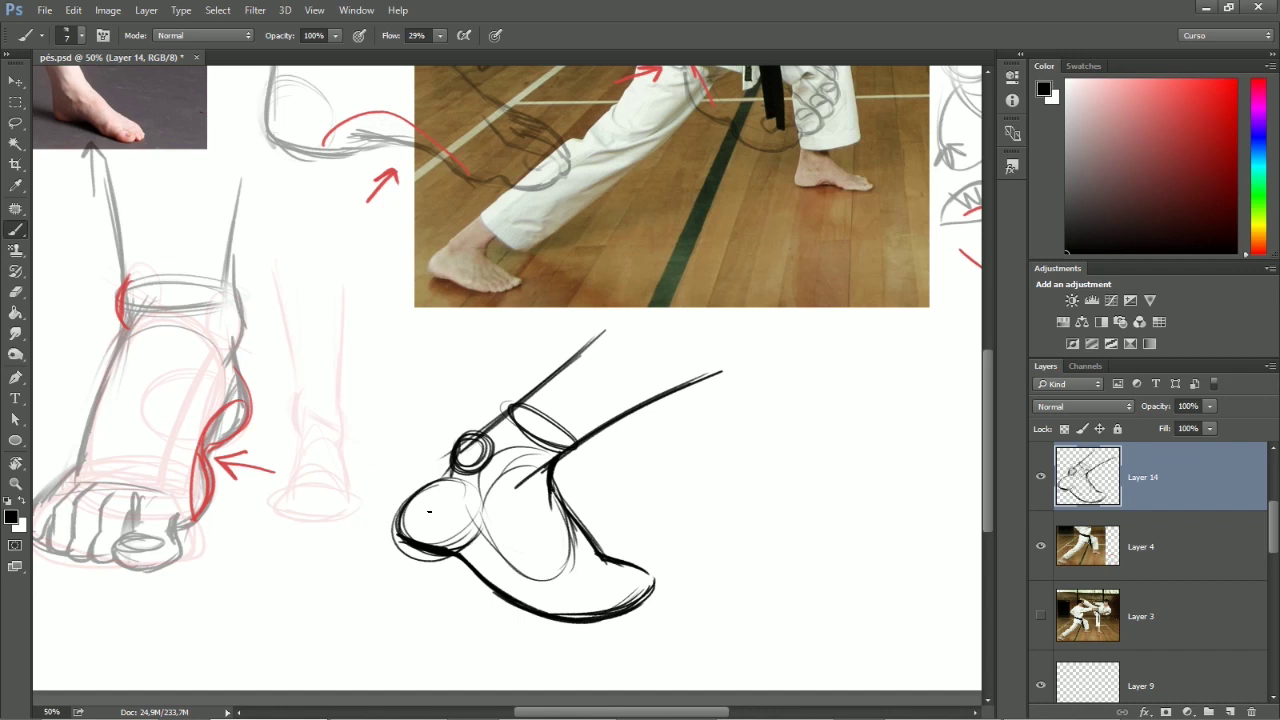
Try extra strokes across the heel and down from the ankle ellipse of the back foot, and undo them
{"action": "mouse_move", "coordinate": [398, 528]}
{"action": "left_mouse_down"}
{"action": "mouse_move", "coordinate": [516, 406]}
{"action": "mouse_move", "coordinate": [502, 440]}
{"action": "mouse_move", "coordinate": [524, 523]}
{"action": "left_mouse_up"}
{"action": "key", "text": "ctrl+z"}
{"action": "mouse_move", "coordinate": [524, 408]}
{"action": "left_mouse_down"}
{"action": "mouse_move", "coordinate": [495, 456]}
{"action": "mouse_move", "coordinate": [538, 494]}
{"action": "left_mouse_up"}
{"action": "left_click_drag", "start_coordinate": [574, 420], "coordinate": [564, 498]}
{"action": "key", "text": "ctrl+alt+z"}
{"action": "key", "text": "ctrl+alt+z"}
{"action": "key", "text": "ctrl+alt+z"}
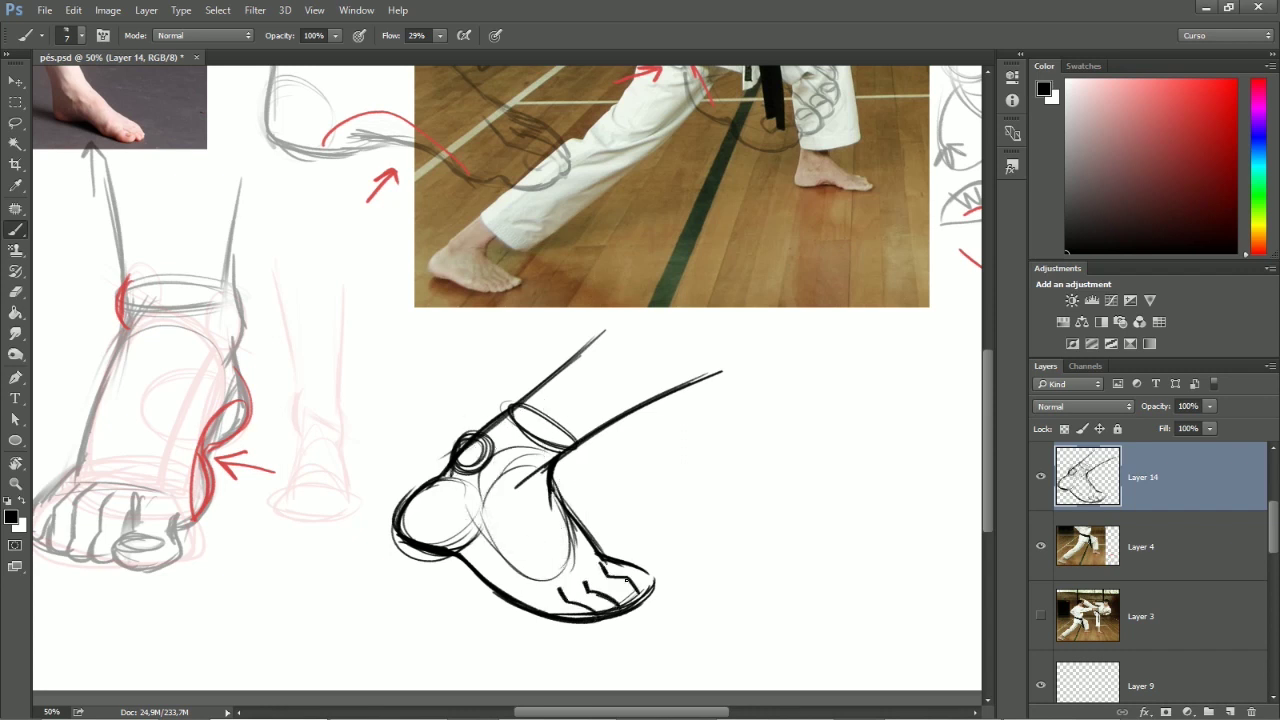
Split the back foot's toe wedge into individual toes with nails, erasing the wedge's guide outline
{"action": "key", "text": "e"}
{"action": "left_click_drag", "start_coordinate": [649, 604], "coordinate": [669, 580]}
{"action": "key", "text": "b"}
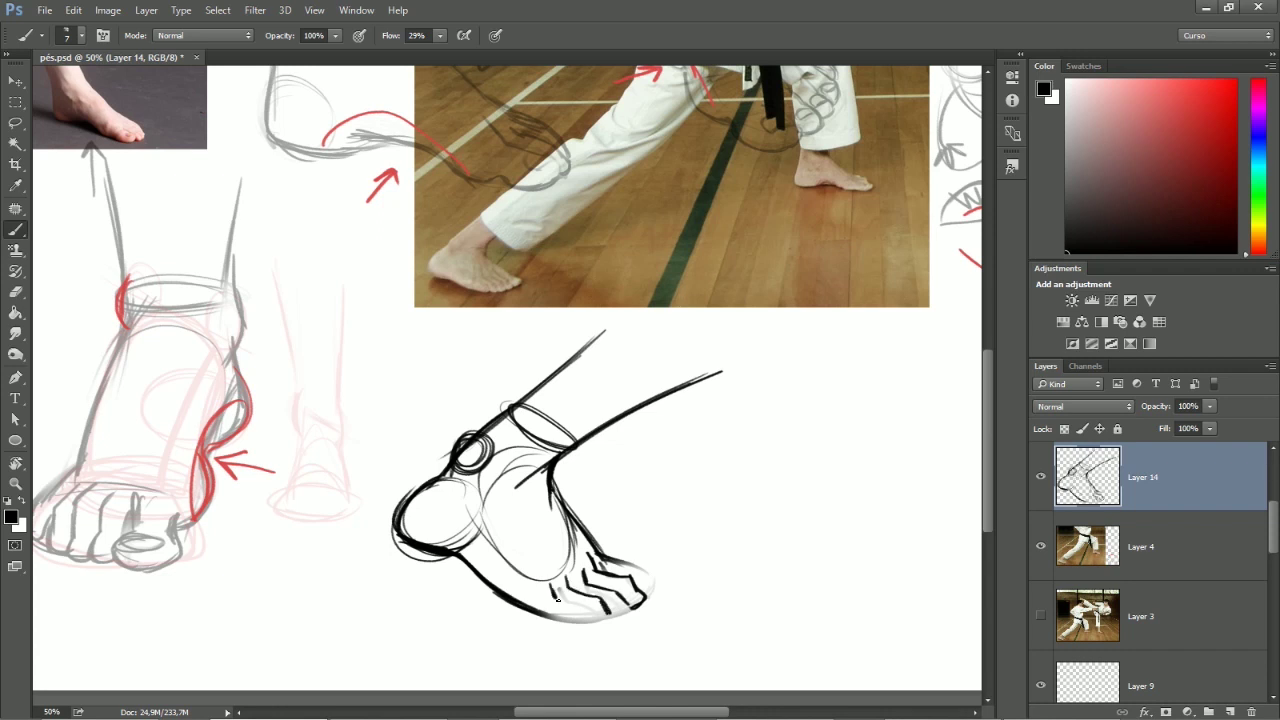
{"action": "left_click_drag", "start_coordinate": [607, 615], "coordinate": [629, 597]}
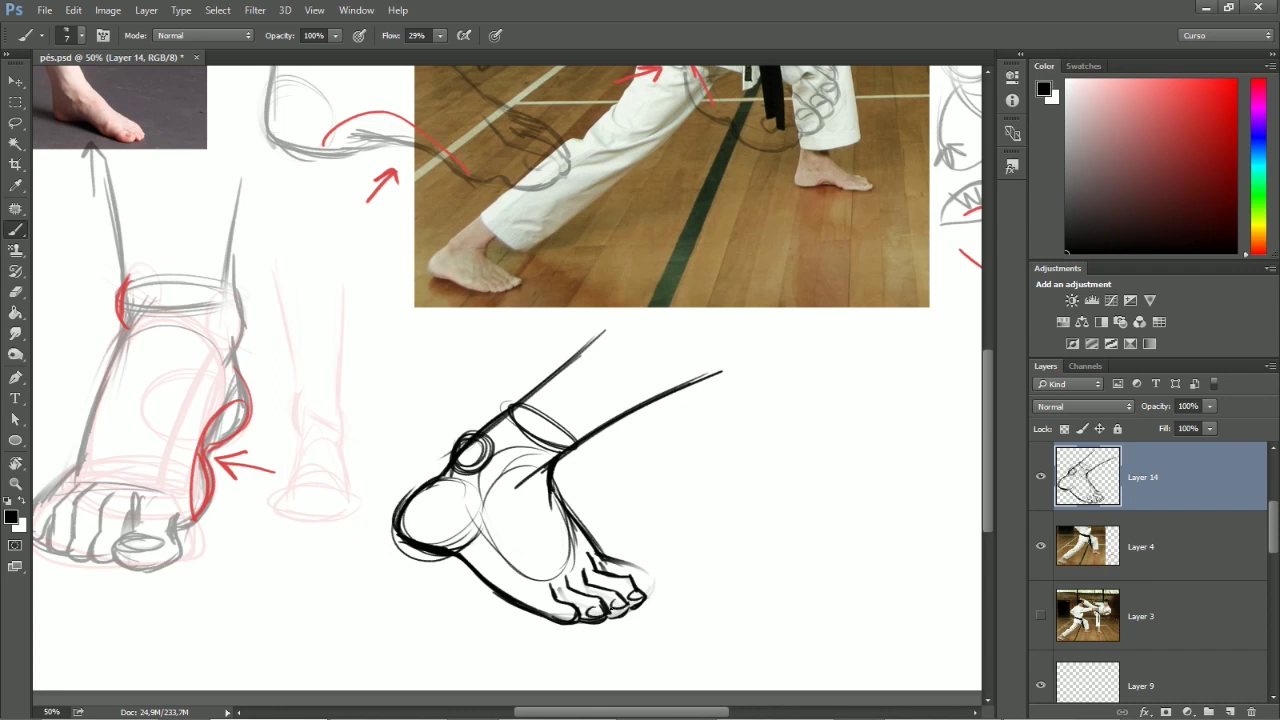
{"action": "left_click_drag", "start_coordinate": [653, 583], "coordinate": [649, 595]}
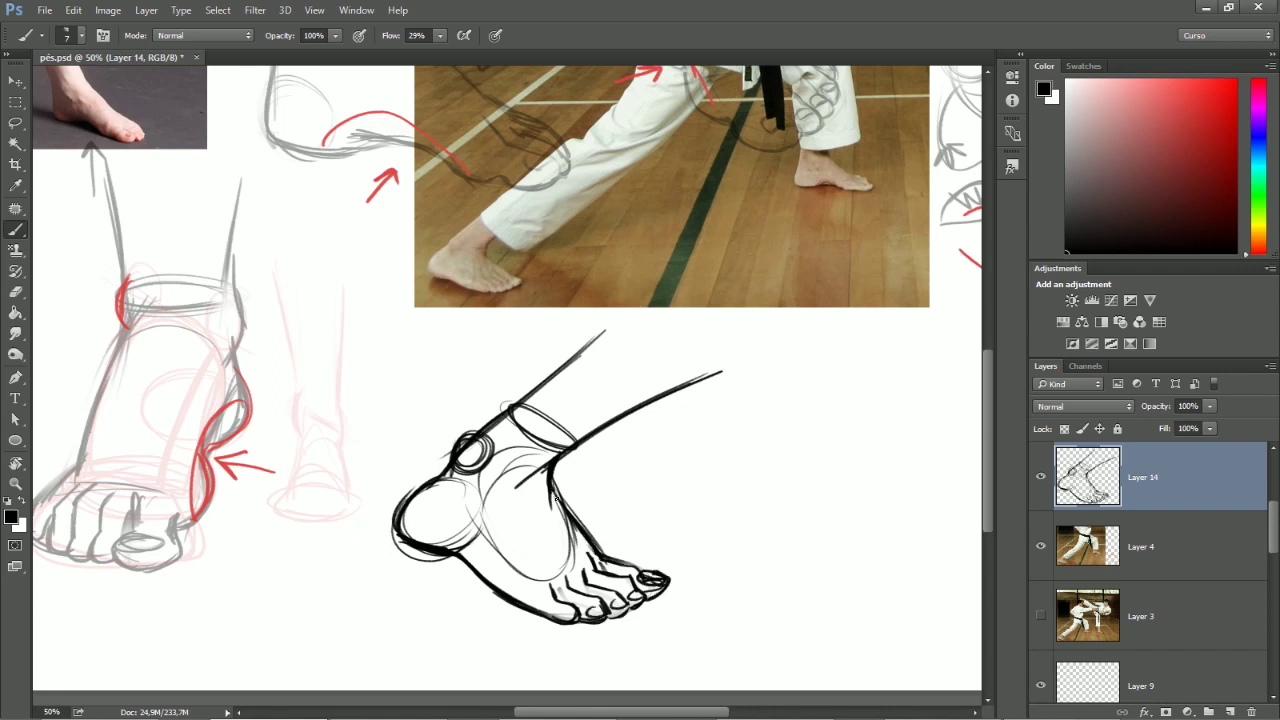
Soften the back foot's ankle-bone circle with the eraser and redraw the contour from the ankle to the heel
{"action": "key", "text": "e"}
{"action": "left_click_drag", "start_coordinate": [490, 430], "coordinate": [455, 468]}
{"action": "key", "text": "b"}
{"action": "left_click_drag", "start_coordinate": [514, 405], "coordinate": [459, 444]}
Sketch the karate photo's front foot in side view with heel, arched sole, sloping instep and shin line
{"action": "scroll", "coordinate": [436, 476], "scroll_direction": "right", "scroll_amount": 5}
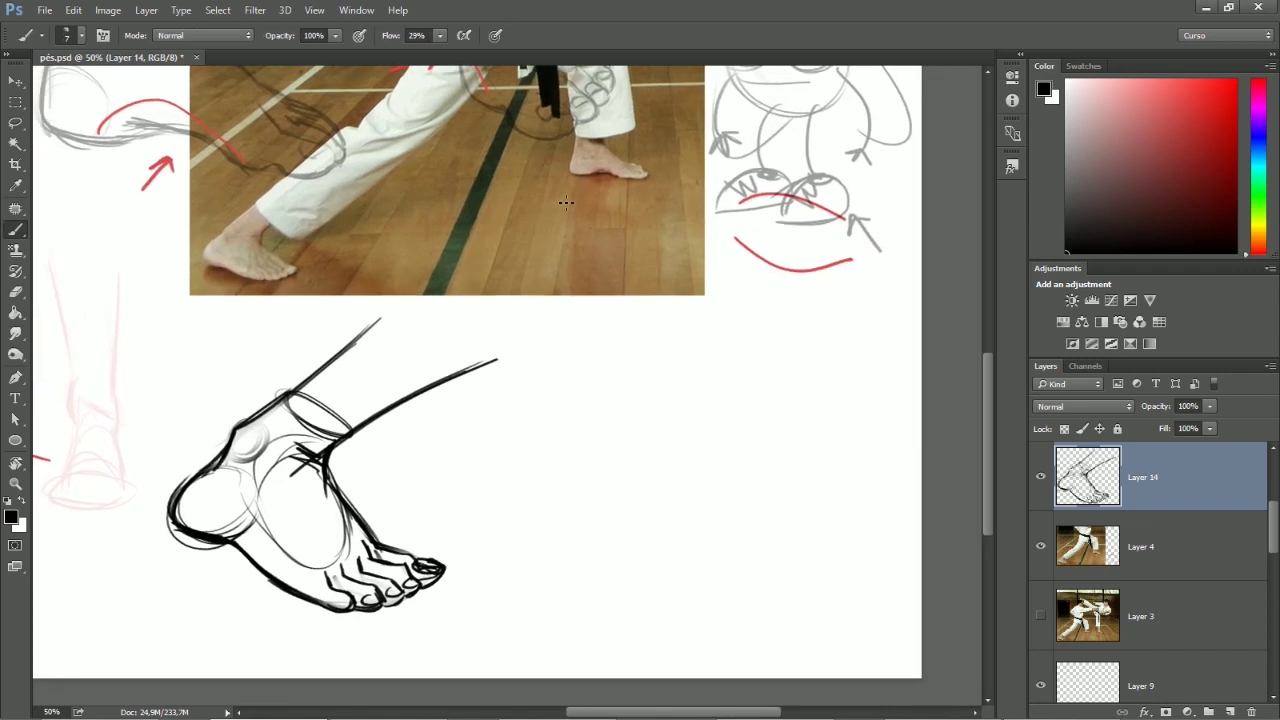
{"action": "left_click_drag", "start_coordinate": [604, 325], "coordinate": [575, 426]}
{"action": "mouse_move", "coordinate": [569, 436]}
{"action": "left_mouse_down"}
{"action": "mouse_move", "coordinate": [617, 457]}
{"action": "mouse_move", "coordinate": [657, 443]}
{"action": "left_mouse_up"}
{"action": "mouse_move", "coordinate": [640, 399]}
{"action": "left_mouse_down"}
{"action": "mouse_move", "coordinate": [659, 433]}
{"action": "mouse_move", "coordinate": [755, 452]}
{"action": "mouse_move", "coordinate": [772, 440]}
{"action": "left_mouse_up"}
{"action": "left_click_drag", "start_coordinate": [672, 380], "coordinate": [768, 440]}
{"action": "left_click_drag", "start_coordinate": [661, 313], "coordinate": [756, 432]}
Add the toe shapes to the side-view foot, with the big toe extending forward from the ball
{"action": "key", "text": "e"}
{"action": "key", "text": "b"}
{"action": "mouse_move", "coordinate": [674, 378]}
{"action": "left_mouse_down"}
{"action": "mouse_move", "coordinate": [758, 424]}
{"action": "mouse_move", "coordinate": [768, 438]}
{"action": "mouse_move", "coordinate": [752, 468]}
{"action": "mouse_move", "coordinate": [833, 460]}
{"action": "left_mouse_up"}
{"action": "left_click_drag", "start_coordinate": [758, 470], "coordinate": [830, 460]}
{"action": "left_click_drag", "start_coordinate": [830, 458], "coordinate": [764, 428]}
{"action": "left_click_drag", "start_coordinate": [762, 424], "coordinate": [798, 433]}
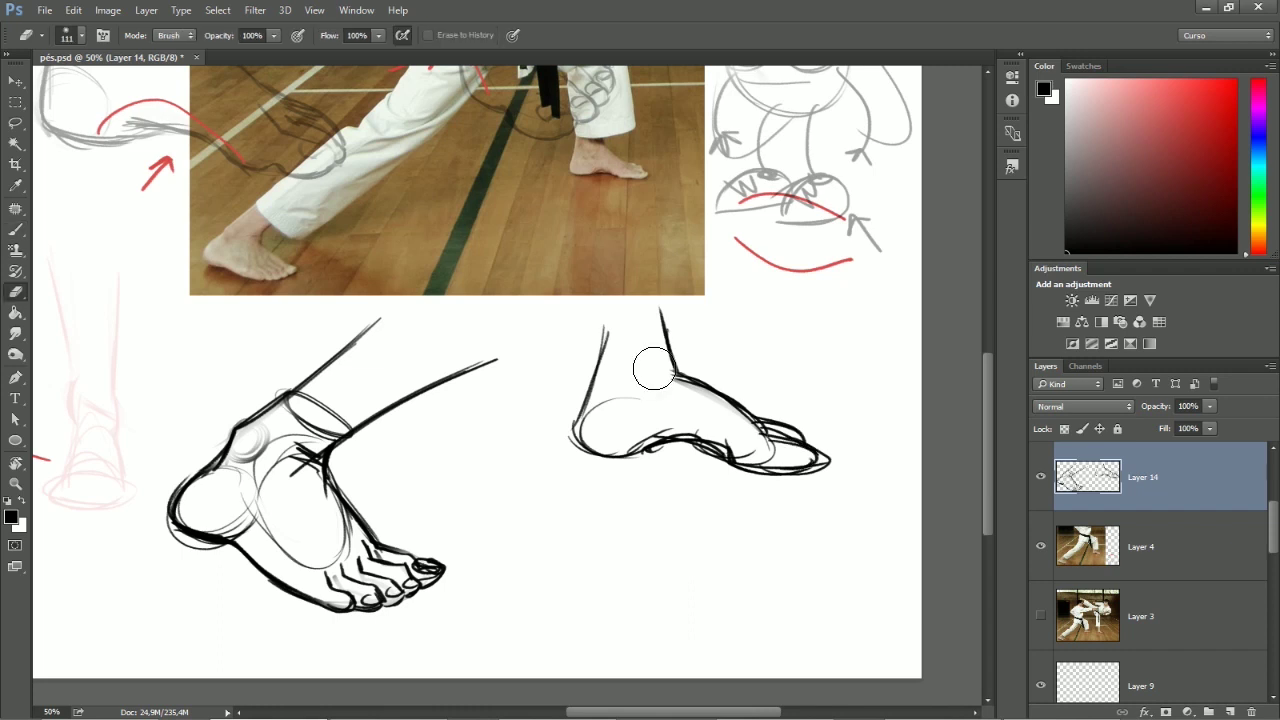
Darken the side-view foot's instep, redraw both leg lines more upright, and add the ankle-bone circle
{"action": "key", "text": "ctrl+alt+z"}
{"action": "key", "text": "ctrl+alt+z"}
{"action": "left_click_drag", "start_coordinate": [680, 368], "coordinate": [750, 423]}
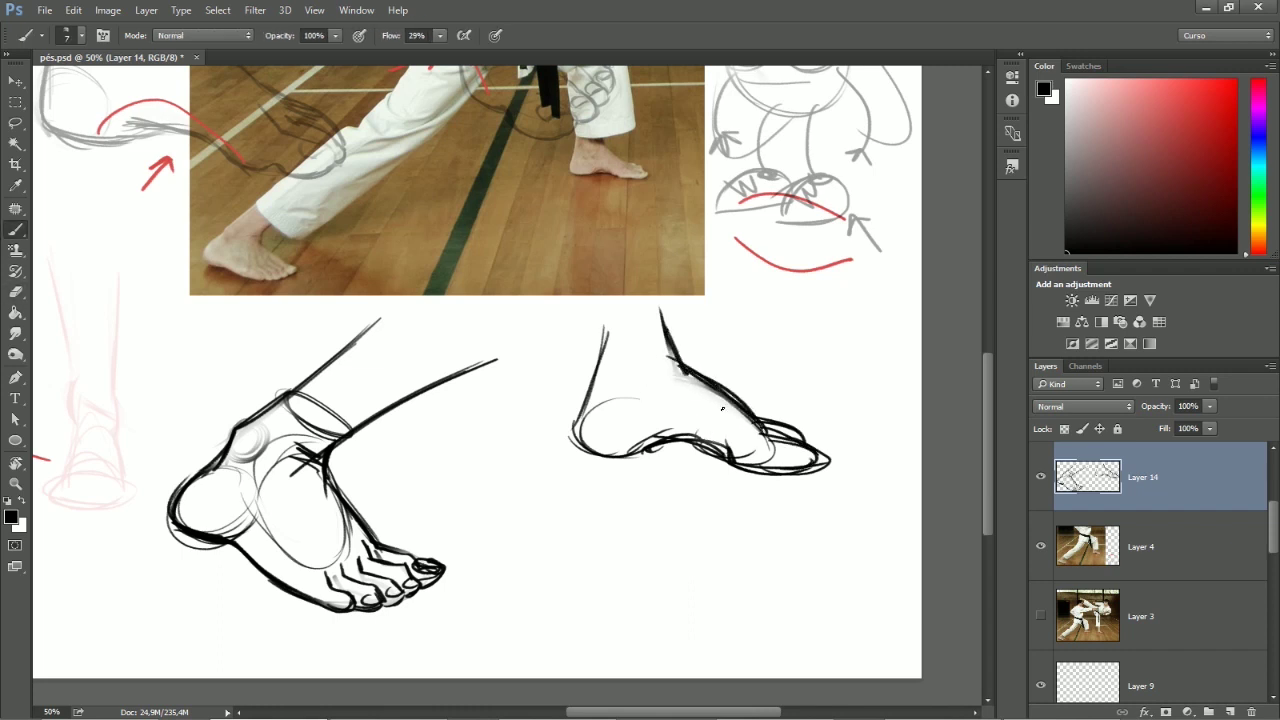
{"action": "left_click_drag", "start_coordinate": [601, 306], "coordinate": [596, 408]}
{"action": "mouse_move", "coordinate": [598, 297]}
{"action": "left_mouse_down"}
{"action": "mouse_move", "coordinate": [600, 356]}
{"action": "mouse_move", "coordinate": [640, 356]}
{"action": "left_mouse_up"}
{"action": "left_click_drag", "start_coordinate": [634, 341], "coordinate": [640, 371]}
{"action": "left_click_drag", "start_coordinate": [675, 307], "coordinate": [680, 357]}
Soften the heel and sole lines of the side-view foot with the eraser and rework its arch
{"action": "key", "text": "e"}
{"action": "left_click_drag", "start_coordinate": [640, 402], "coordinate": [620, 404]}
{"action": "key", "text": "b"}
{"action": "mouse_move", "coordinate": [712, 434]}
{"action": "left_mouse_down"}
{"action": "mouse_move", "coordinate": [667, 433]}
{"action": "mouse_move", "coordinate": [651, 449]}
{"action": "mouse_move", "coordinate": [722, 458]}
{"action": "left_mouse_up"}
{"action": "key", "text": "e"}
{"action": "key", "text": "b"}
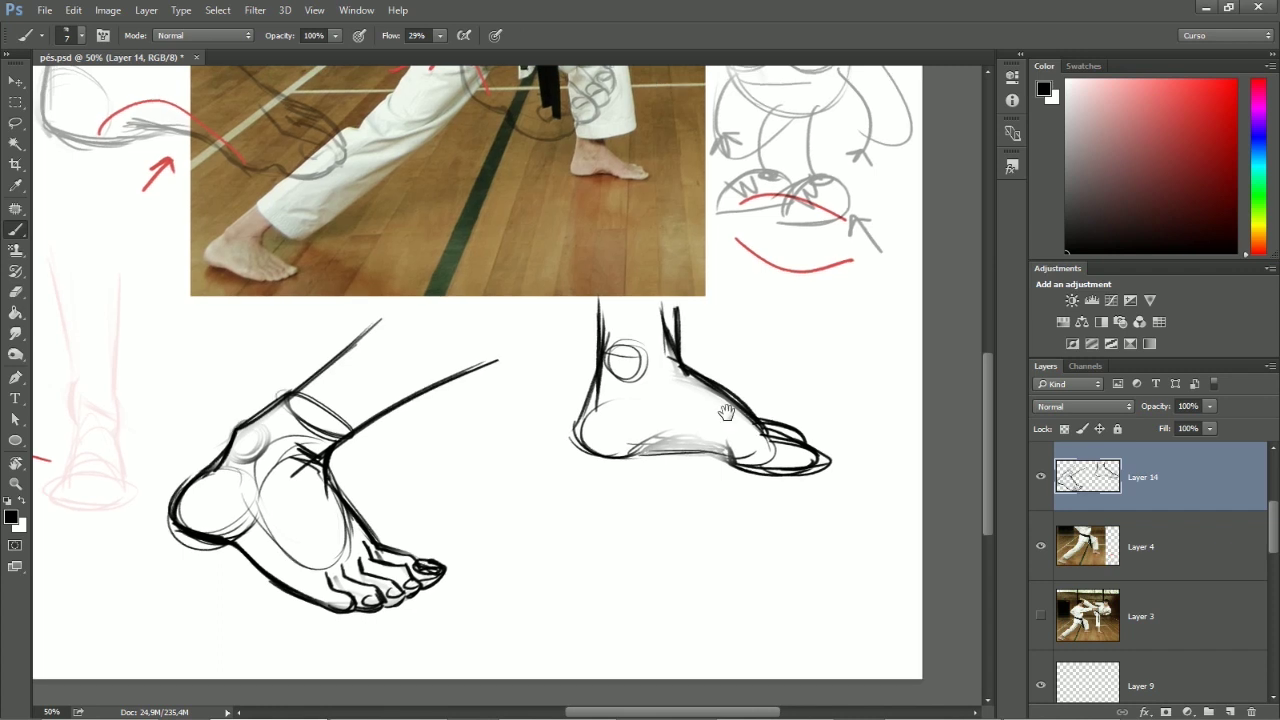
Try a black arrow beneath the photo's front foot and a heavier filled arch under the side-view sketch
{"action": "left_click_drag", "start_coordinate": [726, 414], "coordinate": [686, 523]}
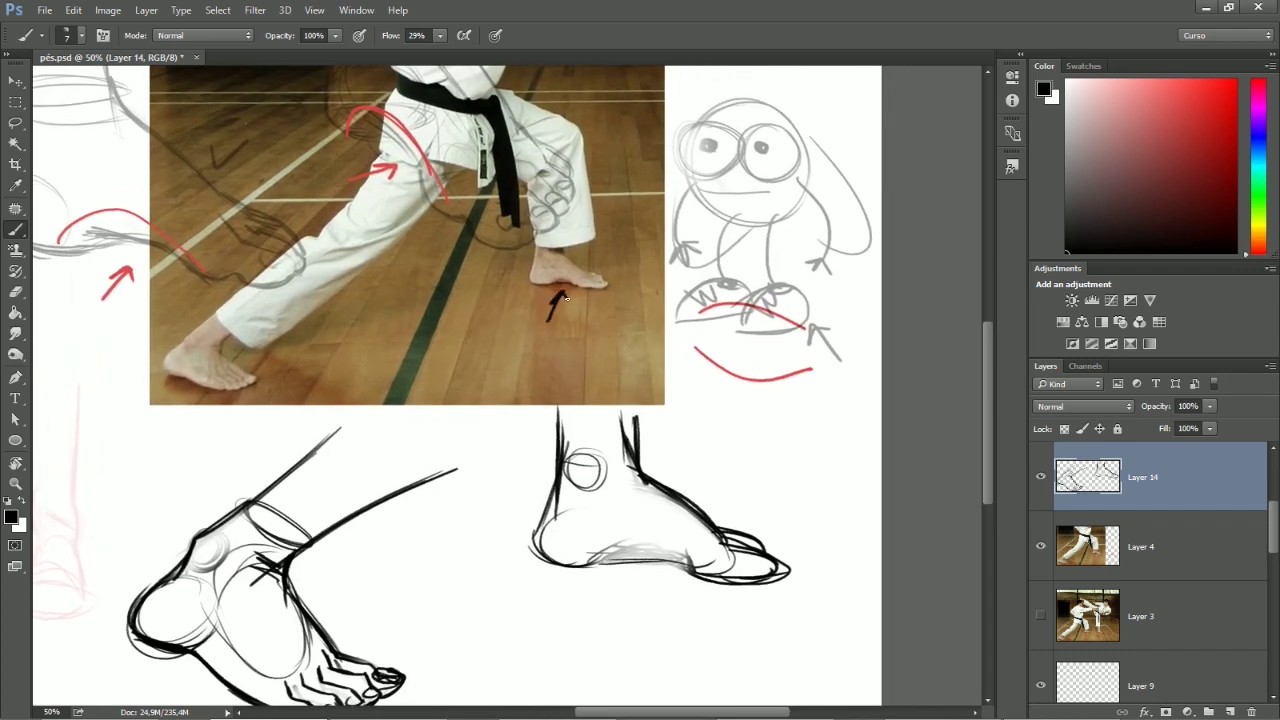
{"action": "mouse_move", "coordinate": [615, 534]}
{"action": "left_mouse_down"}
{"action": "mouse_move", "coordinate": [641, 467]}
{"action": "mouse_move", "coordinate": [720, 500]}
{"action": "left_mouse_up"}
{"action": "left_click_drag", "start_coordinate": [216, 580], "coordinate": [274, 622]}
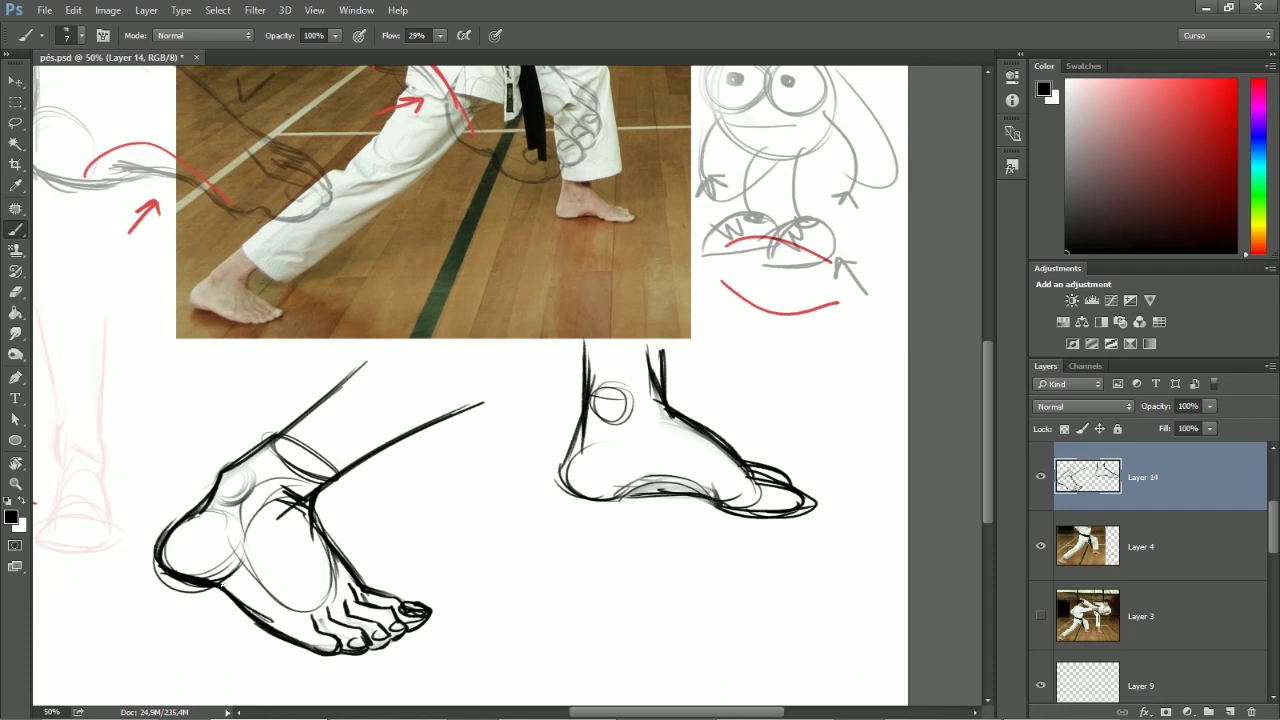
{"action": "key", "text": "r"}
{"action": "left_click_drag", "start_coordinate": [630, 494], "coordinate": [730, 498]}
Mark the footprint diagram's outer edge in black with an arrow at its inner arch, and undo the marks
{"action": "left_click_drag", "start_coordinate": [751, 410], "coordinate": [752, 700]}
{"action": "left_click_drag", "start_coordinate": [717, 193], "coordinate": [715, 401]}
{"action": "left_click_drag", "start_coordinate": [649, 349], "coordinate": [658, 421]}
{"action": "left_click_drag", "start_coordinate": [811, 362], "coordinate": [742, 375]}
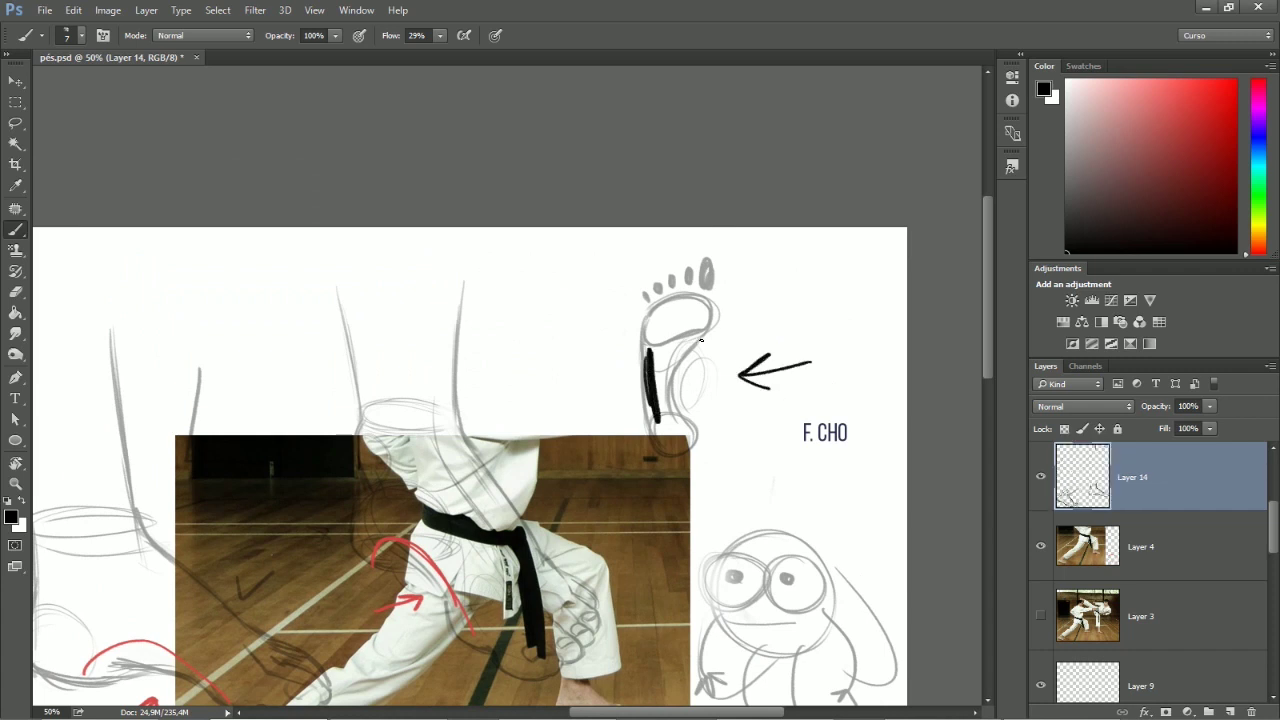
{"action": "left_click_drag", "start_coordinate": [670, 354], "coordinate": [660, 425]}
{"action": "key", "text": "ctrl+alt+z"}
{"action": "key", "text": "ctrl+alt+z"}
{"action": "key", "text": "ctrl+alt+z"}
{"action": "key", "text": "ctrl+alt+z"}
{"action": "key", "text": "ctrl+alt+z"}
{"action": "key", "text": "ctrl+alt+z"}
{"action": "key", "text": "ctrl+alt+z"}
{"action": "key", "text": "ctrl+alt+z"}
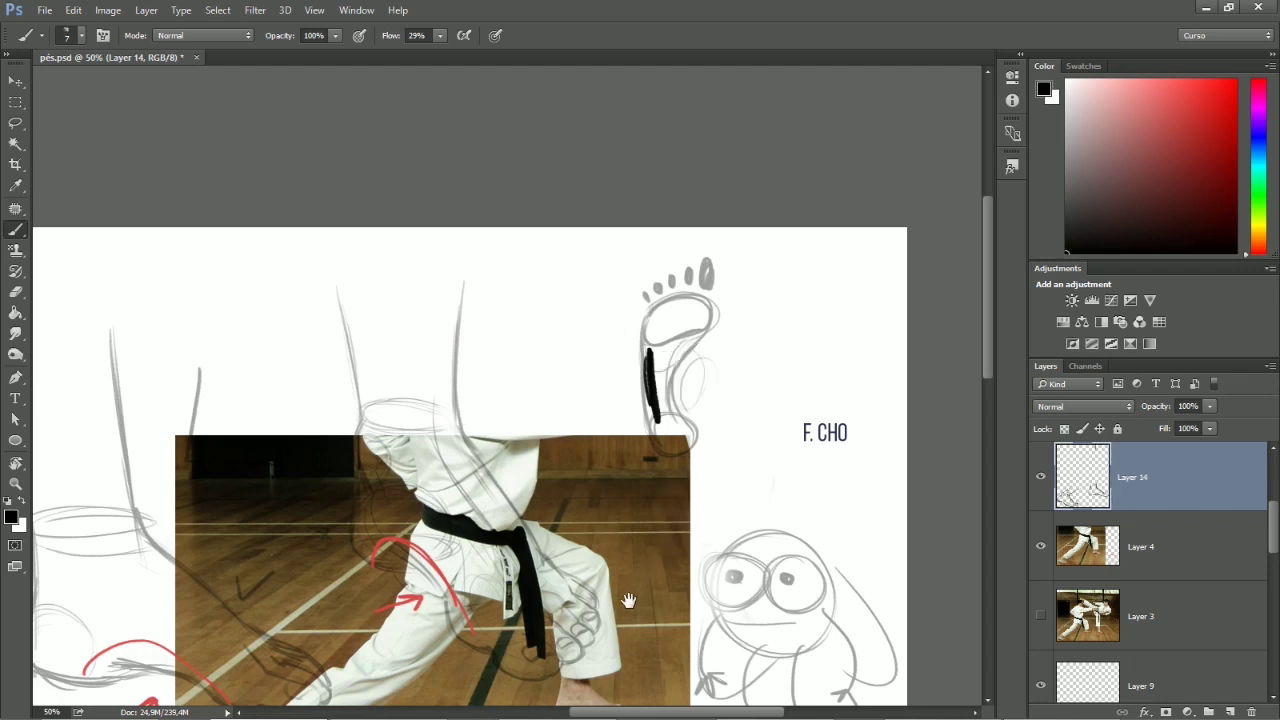
Try a diagonal black arrow across the front foot in the karate photo, and undo it
{"action": "scroll", "coordinate": [628, 600], "scroll_direction": "down", "scroll_amount": 6}
{"action": "mouse_move", "coordinate": [578, 452]}
{"action": "left_mouse_down"}
{"action": "mouse_move", "coordinate": [614, 384]}
{"action": "mouse_move", "coordinate": [622, 392]}
{"action": "left_mouse_up"}
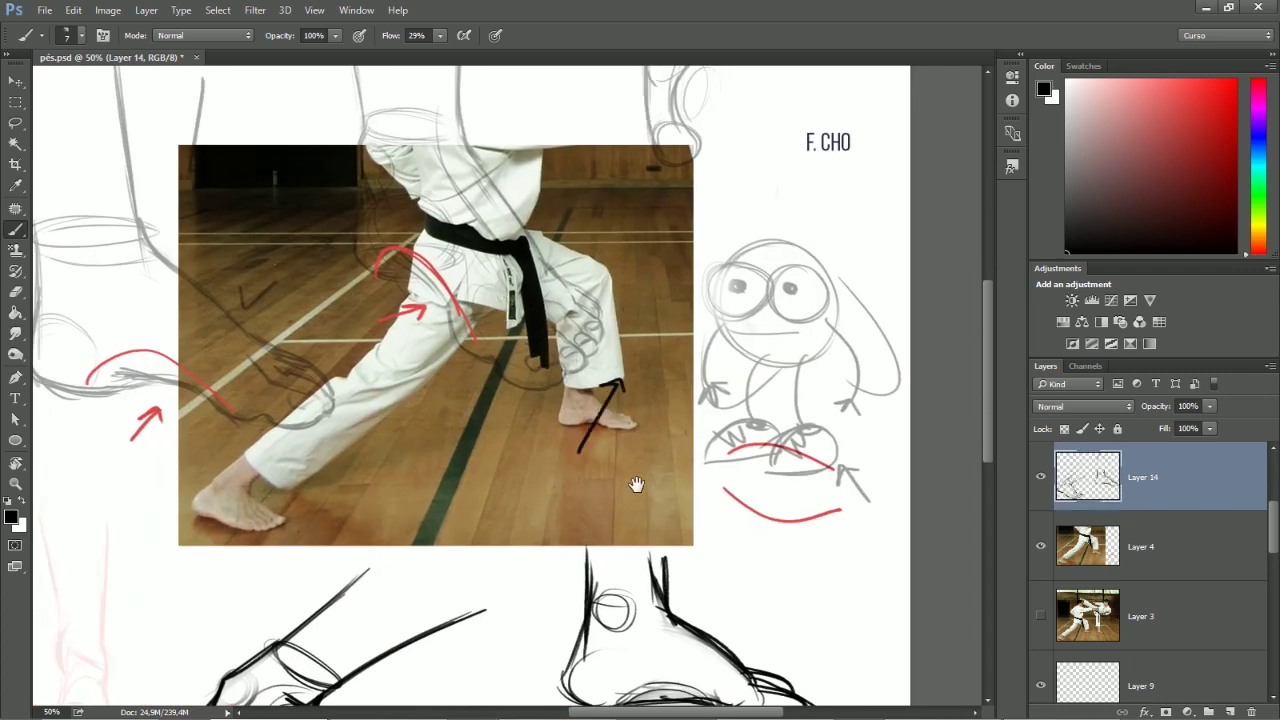
{"action": "scroll", "coordinate": [636, 488], "scroll_direction": "down", "scroll_amount": 5}
{"action": "key", "text": "ctrl+alt+z"}
Erase the dark arch shading under the side-view foot and redraw the arch as a thin contour
{"action": "key", "text": "e"}
{"action": "key", "text": "b"}
{"action": "mouse_move", "coordinate": [710, 461]}
{"action": "left_mouse_down"}
{"action": "mouse_move", "coordinate": [683, 461]}
{"action": "mouse_move", "coordinate": [748, 476]}
{"action": "left_mouse_up"}
{"action": "key", "text": "e"}
{"action": "key", "text": "b"}
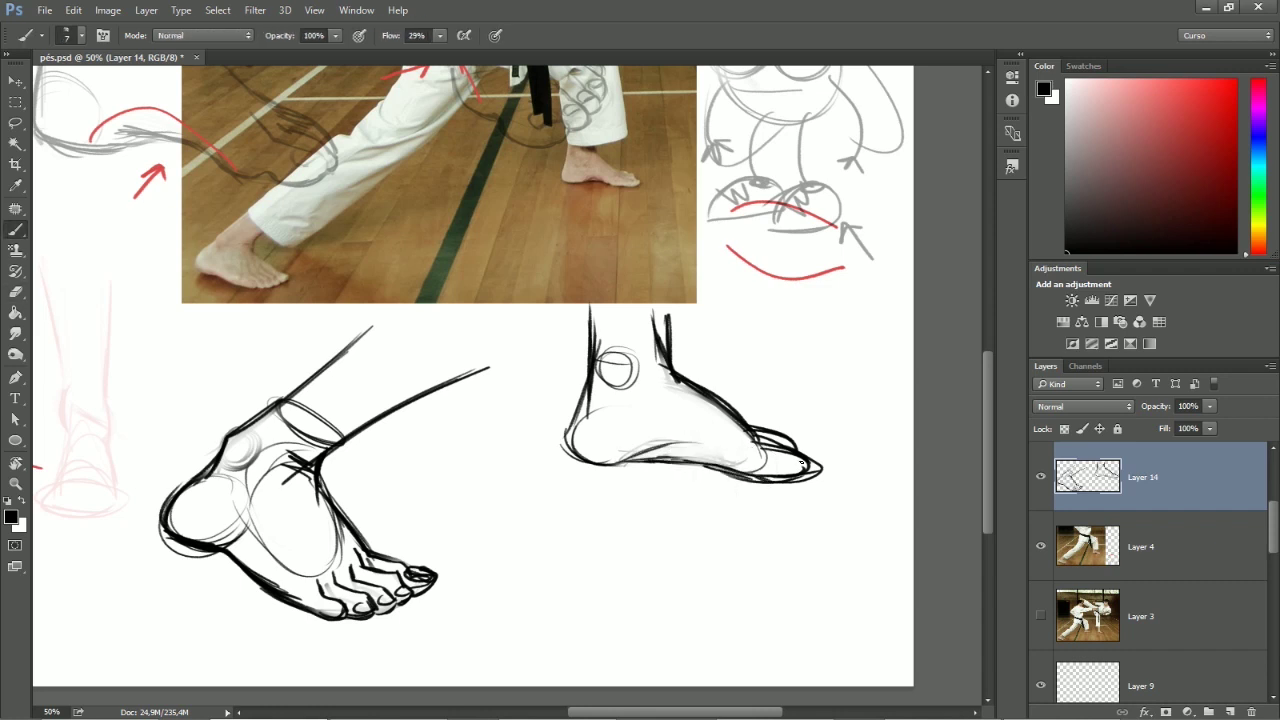
Clean up the side-view foot's big toe with the eraser and redraw it with a nail and small toes beneath
{"action": "key", "text": "e"}
{"action": "mouse_move", "coordinate": [780, 473]}
{"action": "left_mouse_down"}
{"action": "mouse_move", "coordinate": [757, 489]}
{"action": "mouse_move", "coordinate": [785, 468]}
{"action": "left_mouse_up"}
{"action": "key", "text": "b"}
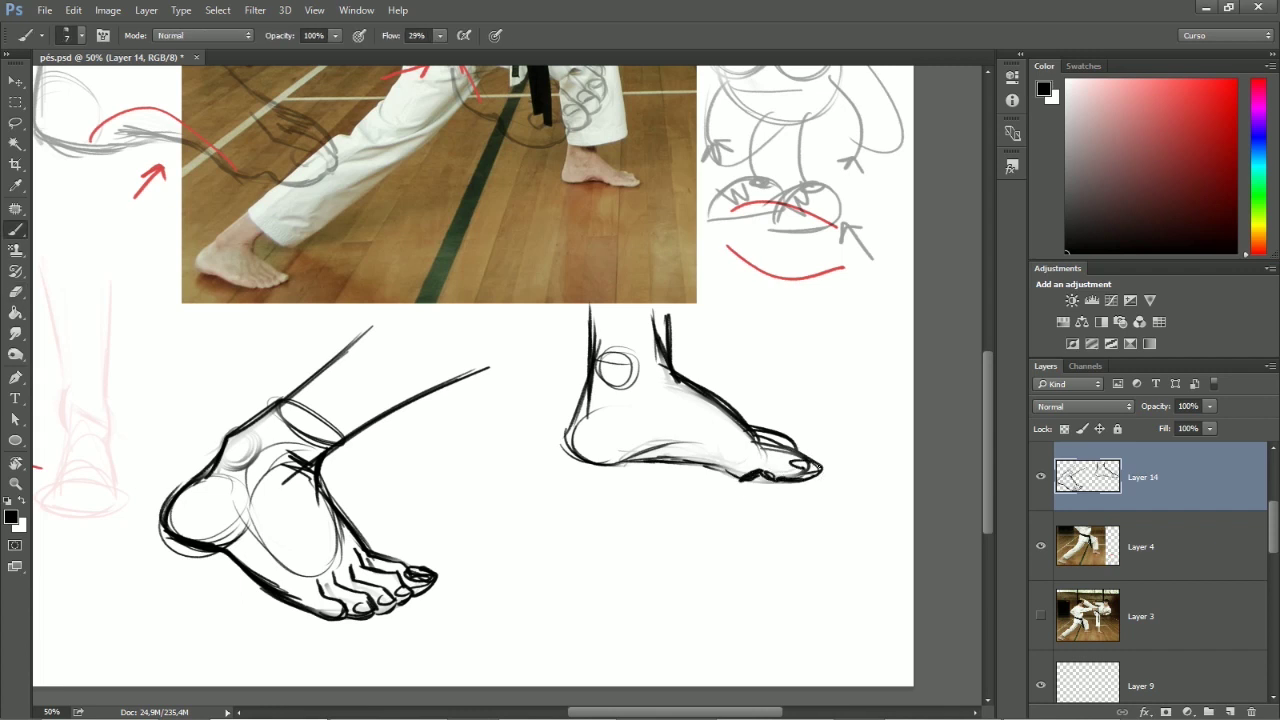
Try explanatory strokes around the toes of the back foot and the front-view foot, and undo them
{"action": "left_click_drag", "start_coordinate": [361, 455], "coordinate": [566, 380]}
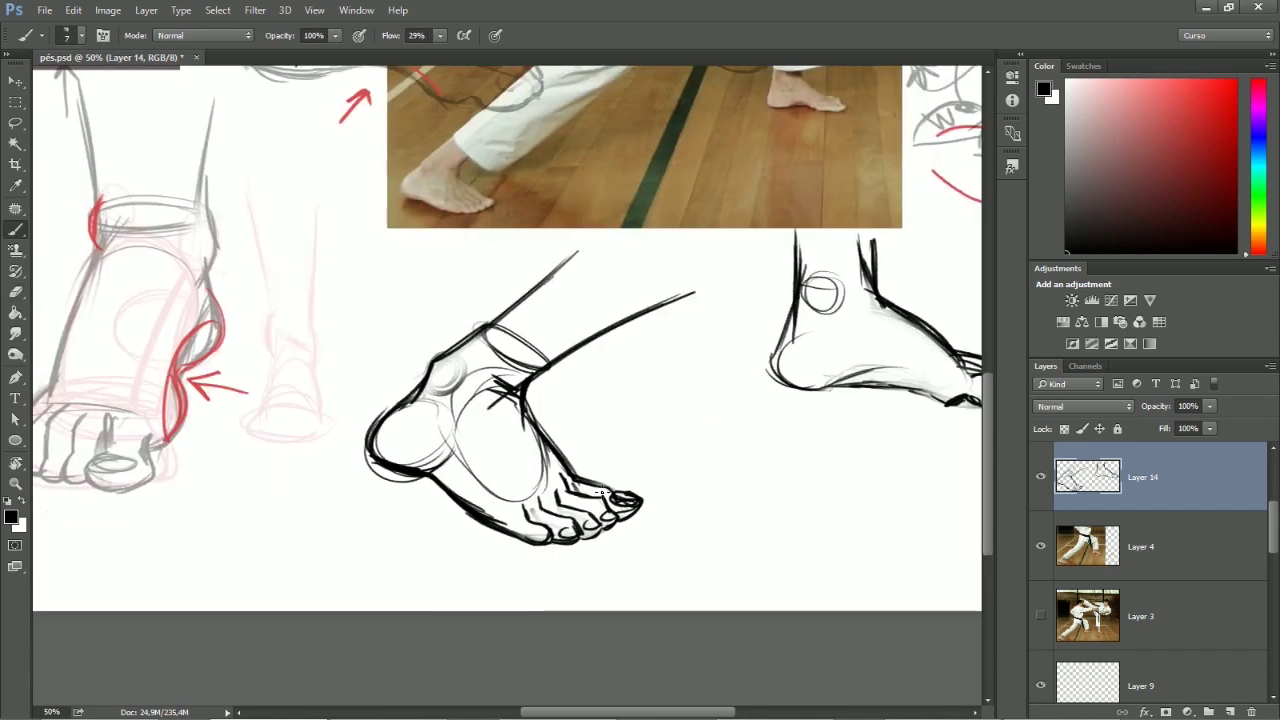
{"action": "mouse_move", "coordinate": [599, 449]}
{"action": "left_mouse_down"}
{"action": "mouse_move", "coordinate": [629, 425]}
{"action": "mouse_move", "coordinate": [598, 470]}
{"action": "left_mouse_up"}
{"action": "key", "text": "ctrl+z"}
{"action": "key", "text": "ctrl+z"}
{"action": "mouse_move", "coordinate": [433, 407]}
{"action": "left_mouse_down"}
{"action": "mouse_move", "coordinate": [611, 437]}
{"action": "mouse_move", "coordinate": [549, 391]}
{"action": "left_mouse_up"}
{"action": "left_click_drag", "start_coordinate": [231, 555], "coordinate": [228, 509]}
{"action": "left_click_drag", "start_coordinate": [213, 522], "coordinate": [238, 521]}
{"action": "left_click_drag", "start_coordinate": [494, 498], "coordinate": [548, 540]}
{"action": "key", "text": "ctrl+alt+z"}
{"action": "key", "text": "ctrl+alt+z"}
{"action": "key", "text": "ctrl+alt+z"}
Try an angular toe profile stroke in the blank space beside the raised-heel foot, and undo it
{"action": "left_click_drag", "start_coordinate": [658, 500], "coordinate": [485, 504]}
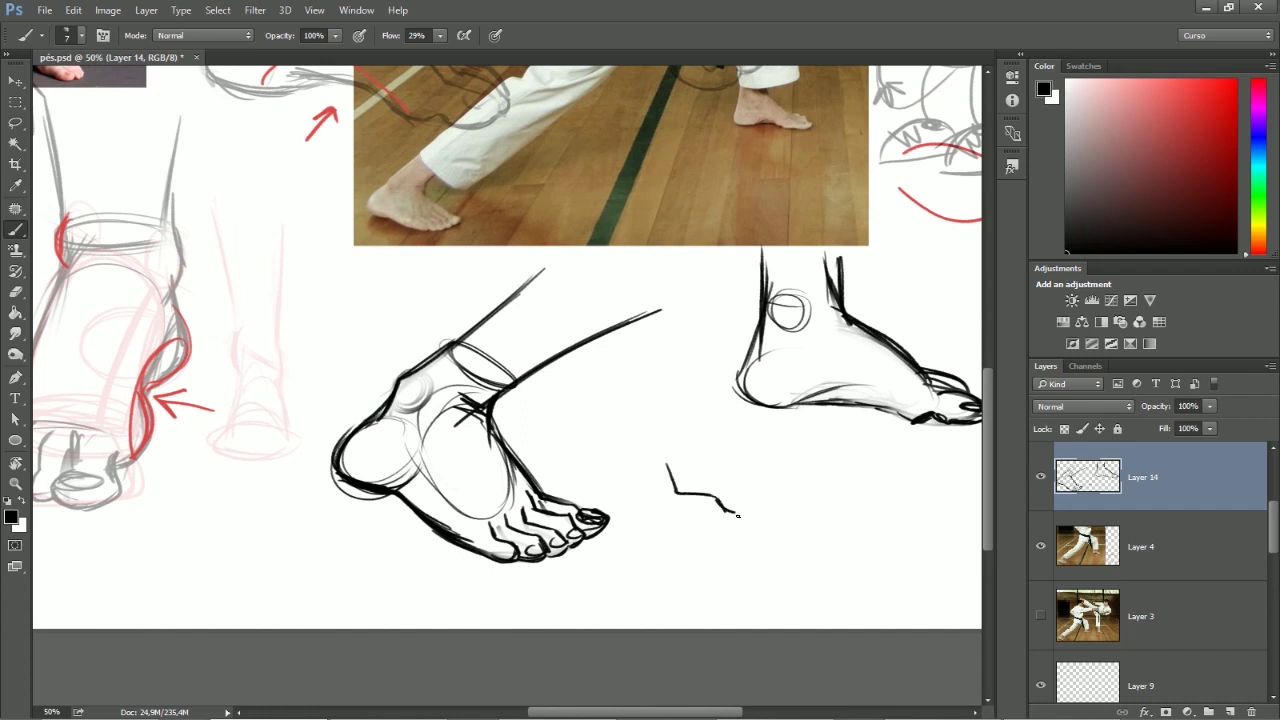
{"action": "key", "text": "ctrl+z"}
{"action": "mouse_move", "coordinate": [592, 428]}
{"action": "left_mouse_down"}
{"action": "mouse_move", "coordinate": [577, 486]}
{"action": "mouse_move", "coordinate": [596, 467]}
{"action": "mouse_move", "coordinate": [589, 475]}
{"action": "left_mouse_up"}
{"action": "key", "text": "ctrl+z"}
{"action": "key", "text": "ctrl+z"}
Soften the rough outer strokes around the raised-heel foot's heel with the eraser
{"action": "key", "text": "e"}
{"action": "left_click_drag", "start_coordinate": [341, 492], "coordinate": [372, 492]}
{"action": "key", "text": "b"}
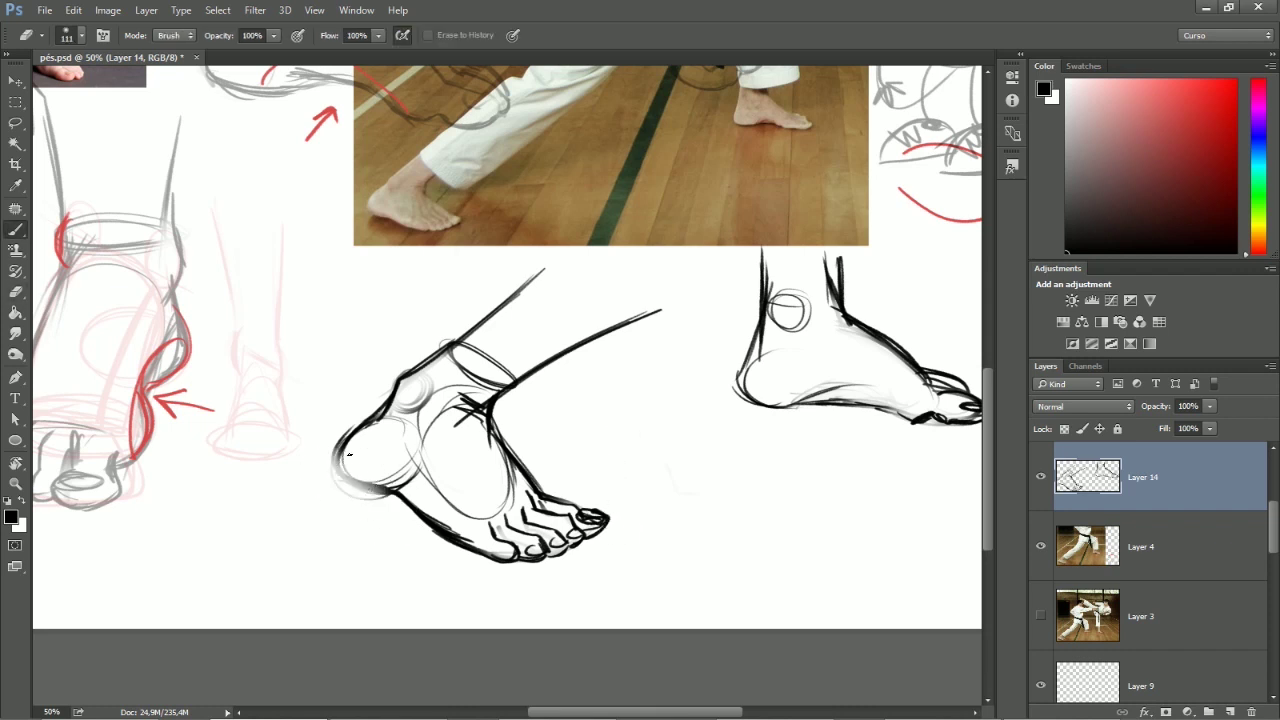
{"action": "mouse_move", "coordinate": [578, 445]}
{"action": "left_mouse_down"}
{"action": "mouse_move", "coordinate": [572, 484]}
{"action": "mouse_move", "coordinate": [630, 482]}
{"action": "left_mouse_up"}
{"action": "key", "text": "ctrl+z"}
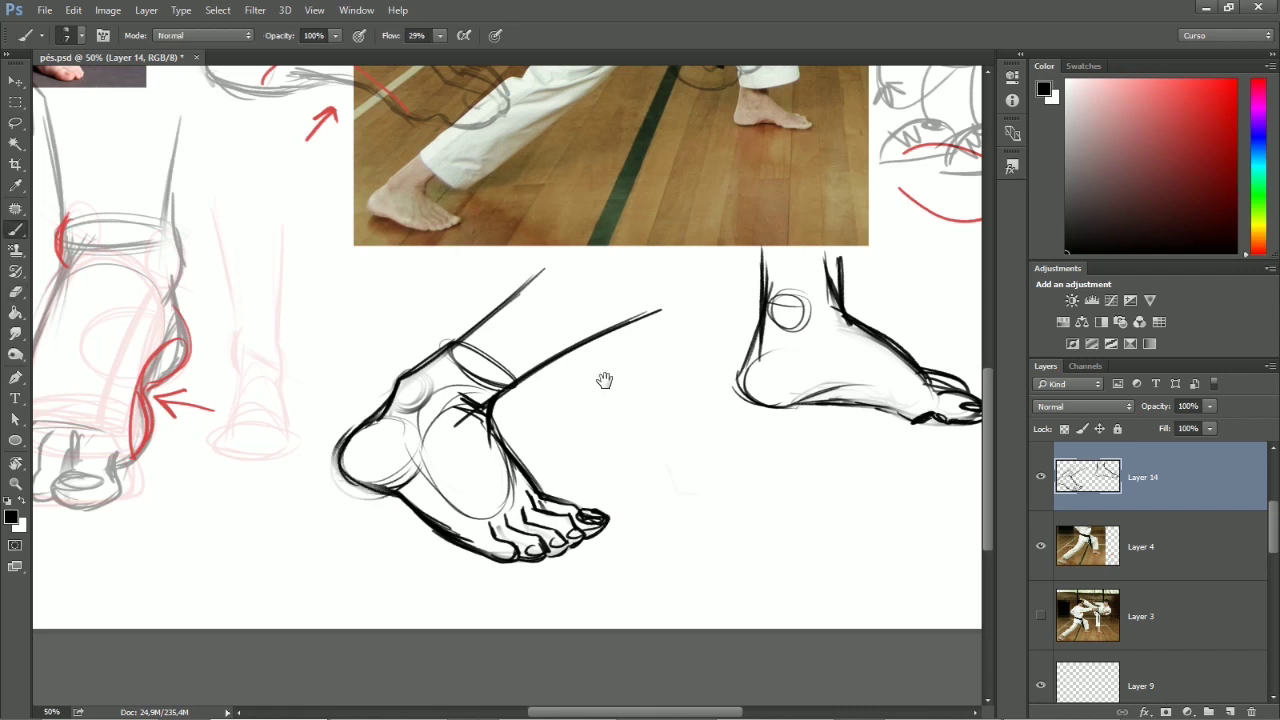
Hide the karate photo on Layer 4 and make the black foot sketches on Layer 14 the active layer
{"action": "left_click_drag", "start_coordinate": [606, 374], "coordinate": [586, 451]}
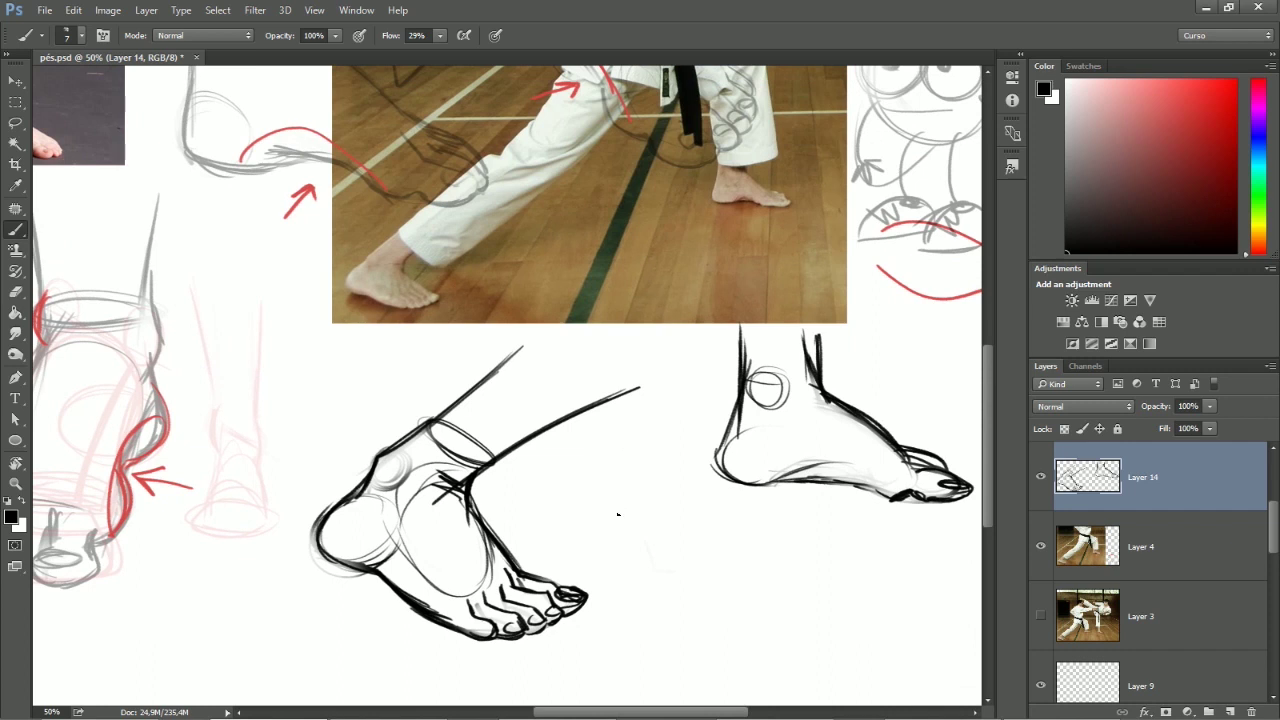
{"action": "key", "text": "ctrl+minus"}
{"action": "left_click_drag", "start_coordinate": [586, 309], "coordinate": [691, 373]}
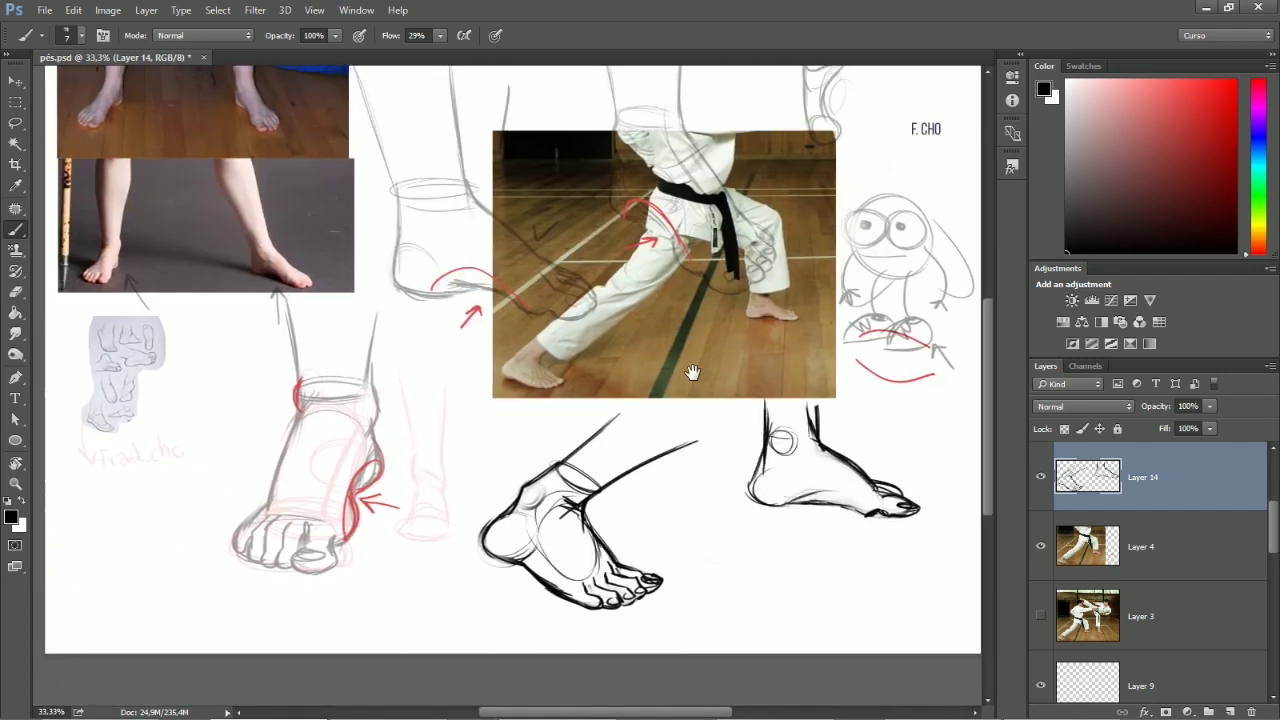
{"action": "key", "text": "v"}
{"action": "left_click", "coordinate": [731, 371], "text": "ctrl"}
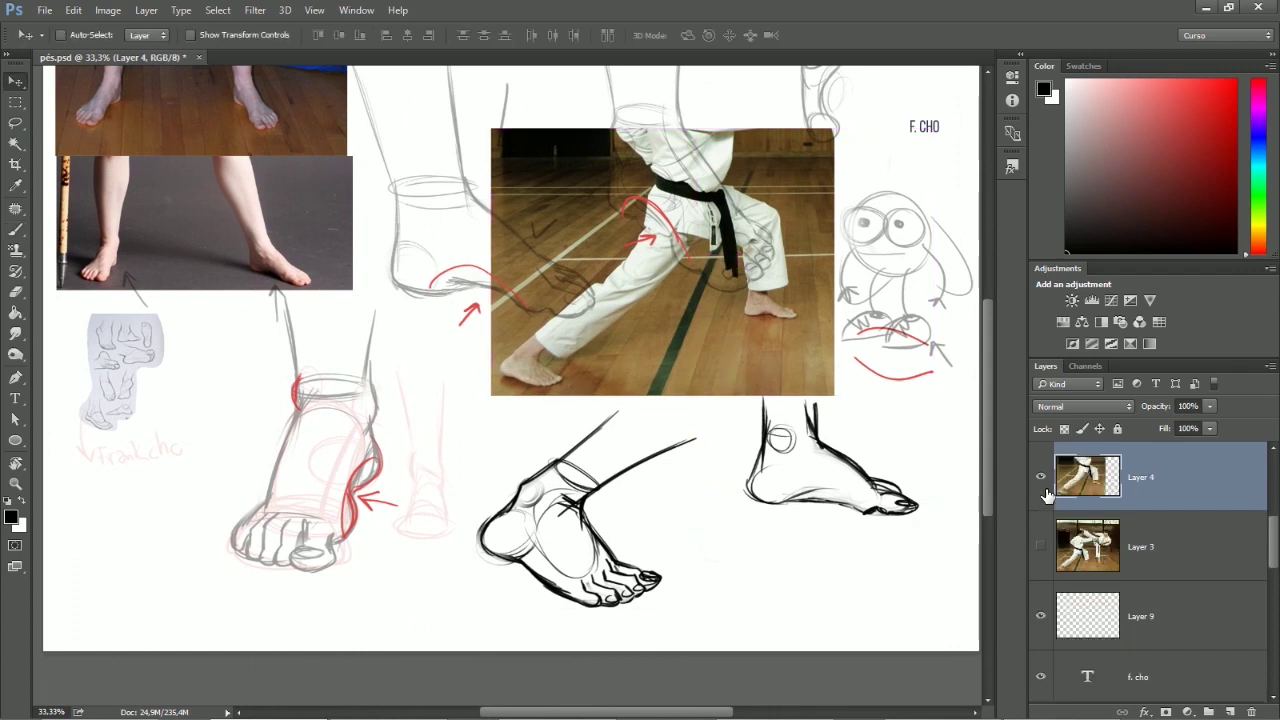
{"action": "left_click", "coordinate": [1041, 478]}
{"action": "left_click_drag", "start_coordinate": [674, 379], "coordinate": [588, 326]}
{"action": "key", "text": "ctrl+plus"}
{"action": "left_click_drag", "start_coordinate": [748, 381], "coordinate": [606, 323]}
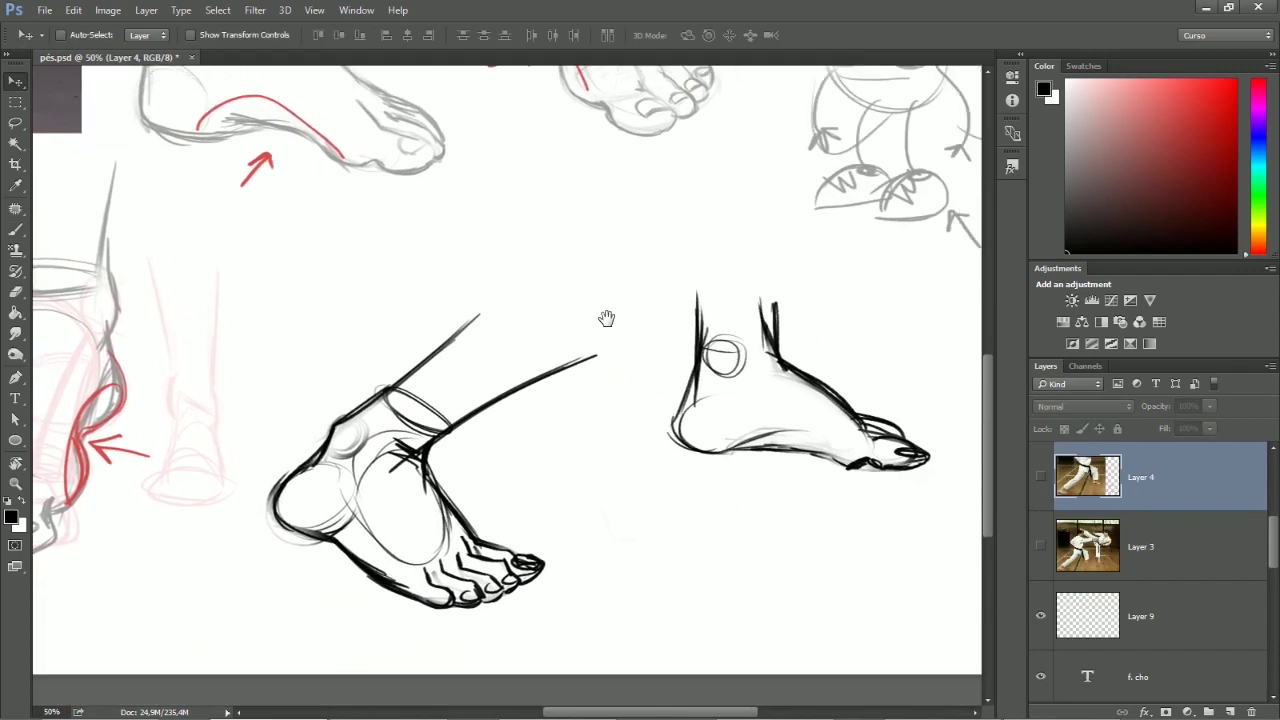
{"action": "left_click", "coordinate": [777, 374], "text": "ctrl"}
{"action": "key", "text": "l"}
{"action": "mouse_move", "coordinate": [466, 262]}
{"action": "left_mouse_down"}
{"action": "mouse_move", "coordinate": [298, 405]}
{"action": "mouse_move", "coordinate": [952, 540]}
{"action": "mouse_move", "coordinate": [748, 290]}
{"action": "mouse_move", "coordinate": [402, 588]}
{"action": "left_mouse_up"}
{"action": "key", "text": "b"}
{"action": "key", "text": "ctrl+d"}
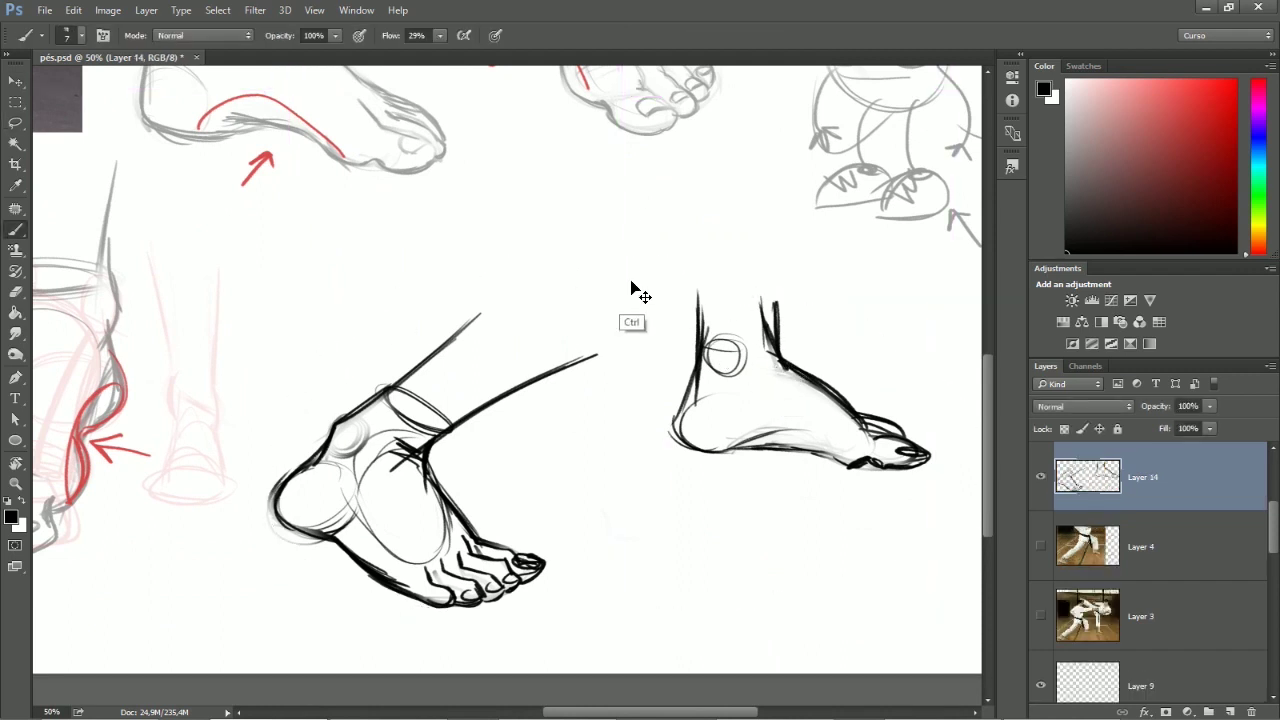
Lasso both black karate-stance feet and move them up and slightly left, closer to the earlier foot sketches
{"action": "key", "text": "l"}
{"action": "mouse_move", "coordinate": [447, 240]}
{"action": "left_mouse_down"}
{"action": "mouse_move", "coordinate": [837, 563]}
{"action": "mouse_move", "coordinate": [529, 280]}
{"action": "mouse_move", "coordinate": [729, 589]}
{"action": "mouse_move", "coordinate": [872, 462]}
{"action": "left_mouse_up"}
{"action": "mouse_move", "coordinate": [809, 412]}
{"action": "left_mouse_down"}
{"action": "mouse_move", "coordinate": [779, 332]}
{"action": "mouse_move", "coordinate": [811, 446]}
{"action": "left_mouse_up"}
{"action": "key", "text": "ctrl+d"}
{"action": "left_click_drag", "start_coordinate": [662, 362], "coordinate": [521, 441]}
Lasso the big-eyed cartoon character on Layer 10 and delete it
{"action": "left_click", "coordinate": [793, 190], "text": "ctrl"}
{"action": "key", "text": "l"}
{"action": "mouse_move", "coordinate": [722, 112]}
{"action": "left_mouse_down"}
{"action": "mouse_move", "coordinate": [745, 400]}
{"action": "mouse_move", "coordinate": [880, 110]}
{"action": "left_mouse_up"}
{"action": "key", "text": "Delete"}
{"action": "key", "text": "ctrl+d"}
Raise the opacity of Layer 10 to 91% so the earlier foot sketches are darker
{"action": "left_click_drag", "start_coordinate": [520, 398], "coordinate": [871, 304]}
{"action": "mouse_move", "coordinate": [1210, 425]}
{"action": "left_mouse_down"}
{"action": "mouse_move", "coordinate": [1245, 426]}
{"action": "mouse_move", "coordinate": [1218, 424]}
{"action": "left_mouse_up"}
{"action": "left_click", "coordinate": [1208, 407]}
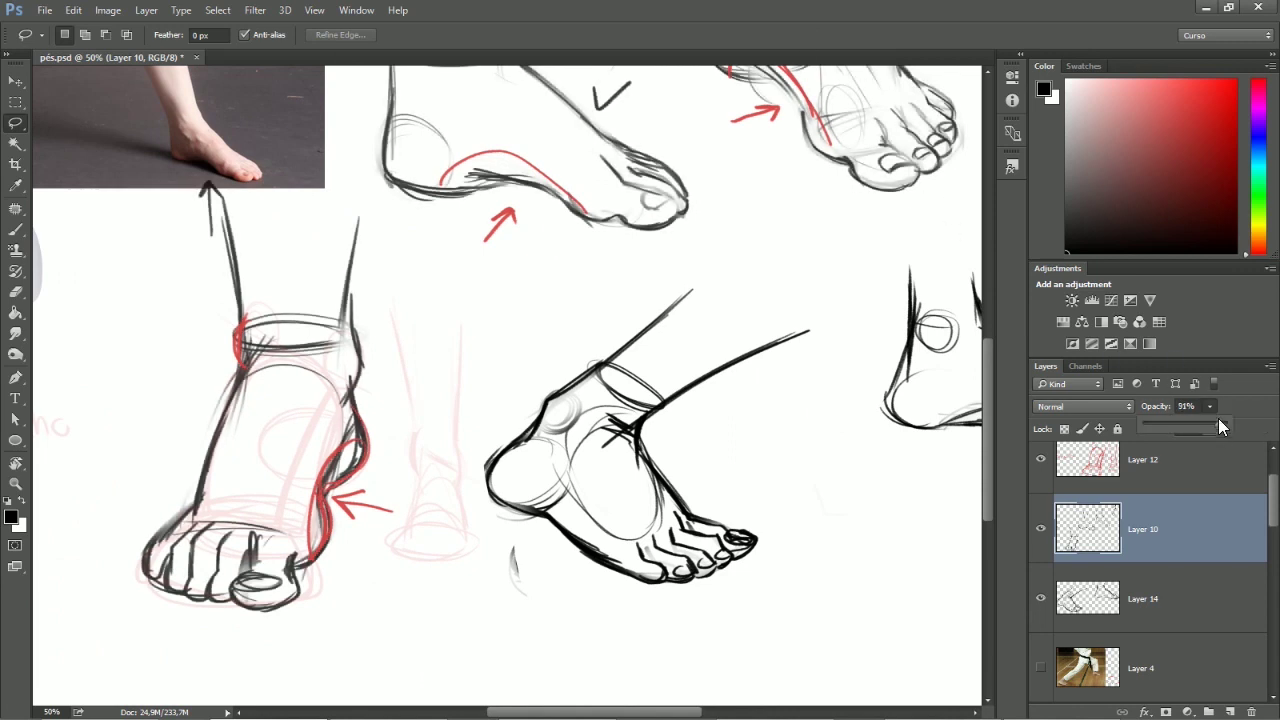
{"action": "left_click", "coordinate": [940, 12]}
{"action": "left_click_drag", "start_coordinate": [639, 199], "coordinate": [701, 408]}
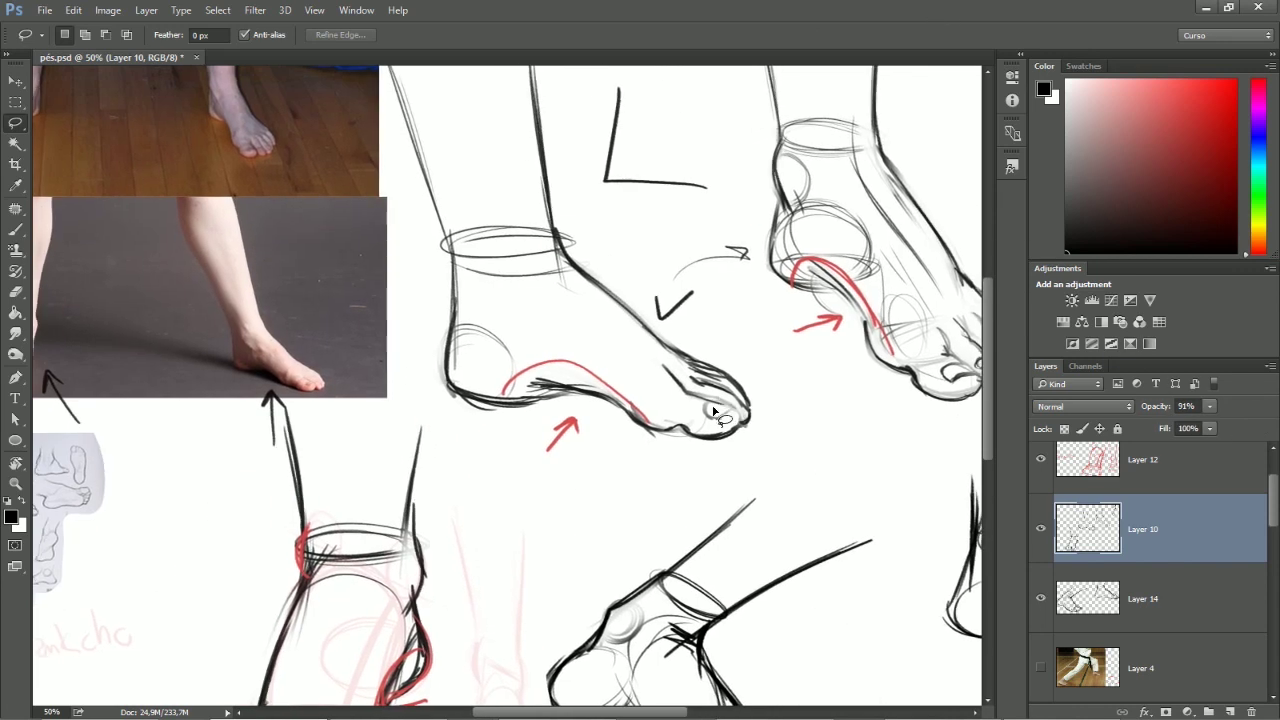
{"action": "mouse_move", "coordinate": [697, 578]}
{"action": "left_mouse_down"}
{"action": "mouse_move", "coordinate": [737, 343]}
{"action": "mouse_move", "coordinate": [696, 370]}
{"action": "left_mouse_up"}
Preview the sketches without the pink construction on Layer 12, and hide the red arch annotations on Layer 13
{"action": "left_click", "coordinate": [1085, 473]}
{"action": "left_click", "coordinate": [1041, 477]}
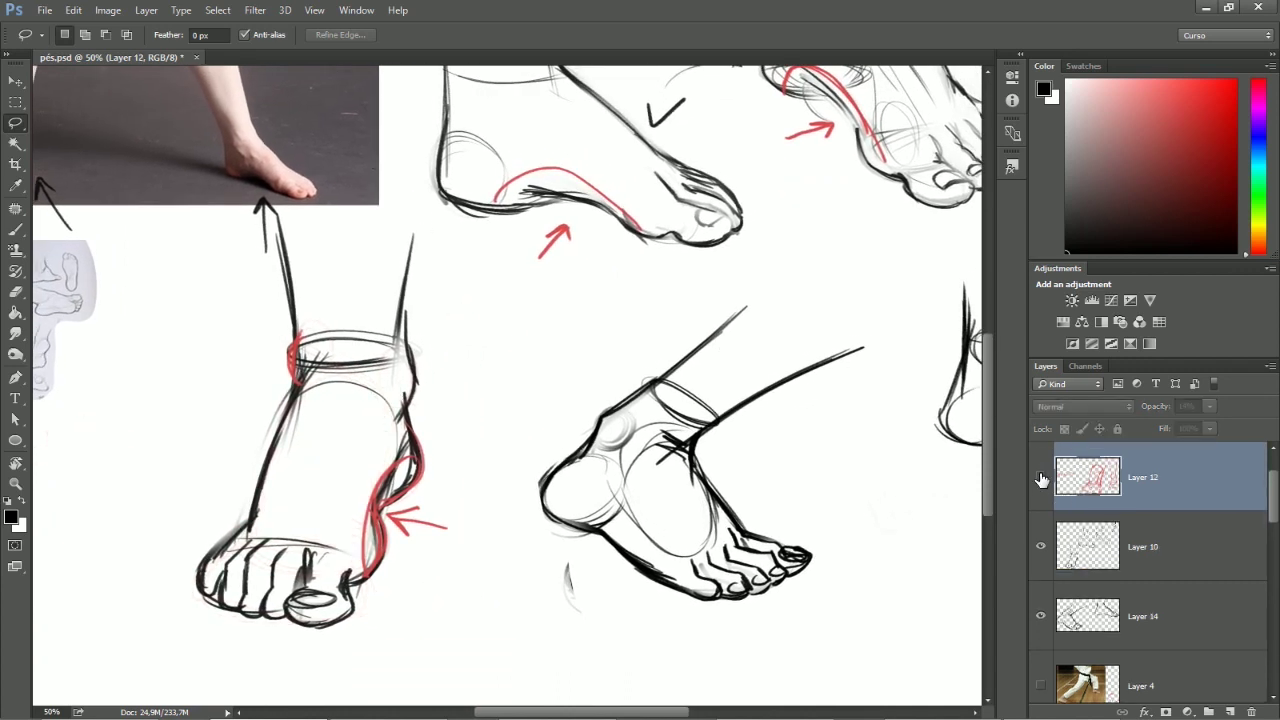
{"action": "left_click", "coordinate": [1041, 477]}
{"action": "scroll", "coordinate": [1055, 505], "scroll_direction": "up", "scroll_amount": 1}
{"action": "left_click", "coordinate": [1041, 477]}
{"action": "left_click", "coordinate": [1041, 477]}
{"action": "left_click", "coordinate": [1041, 477]}
{"action": "mouse_move", "coordinate": [758, 326]}
{"action": "left_mouse_down"}
{"action": "mouse_move", "coordinate": [765, 408]}
{"action": "mouse_move", "coordinate": [597, 422]}
{"action": "left_mouse_up"}
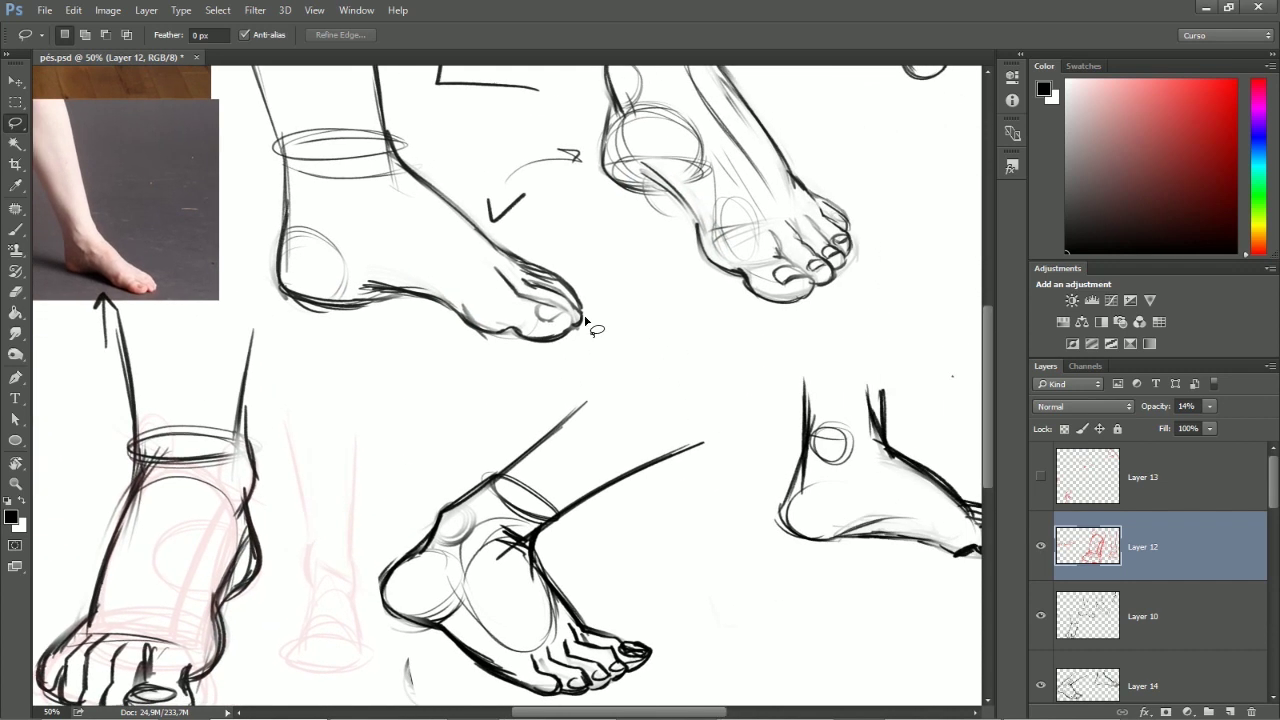